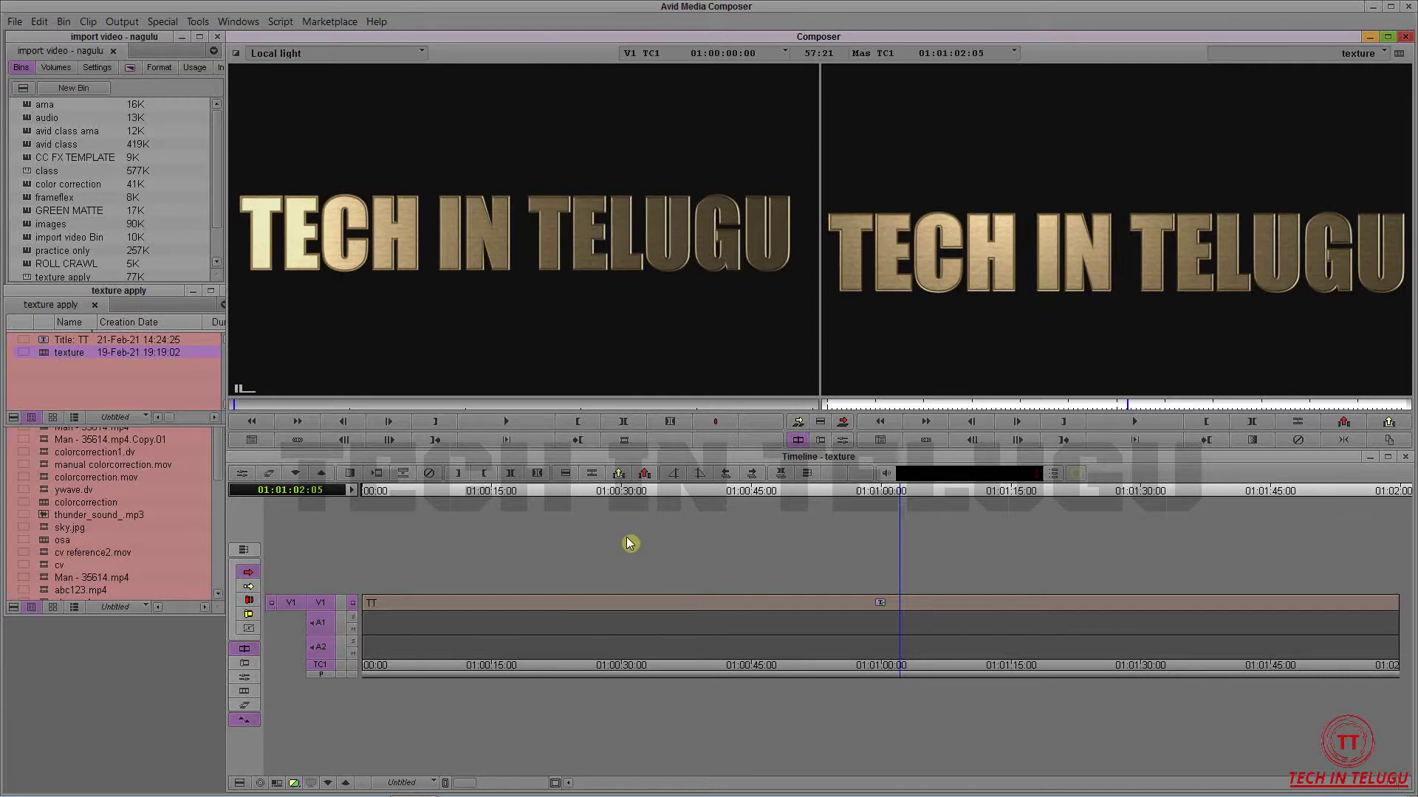
- Open the TT title clip on track V1 in the title editor from its context menu
click(836, 552)
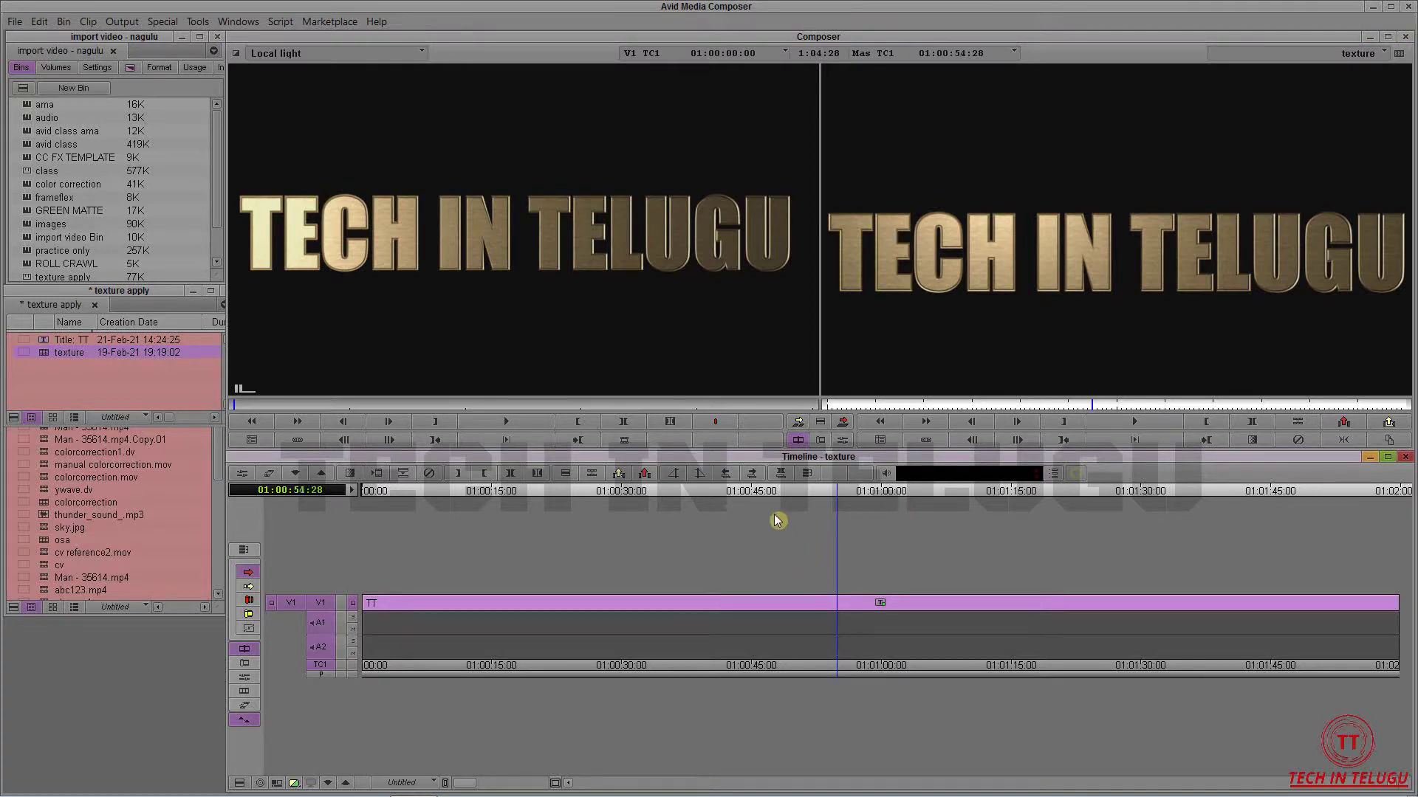
right_click(776, 604)
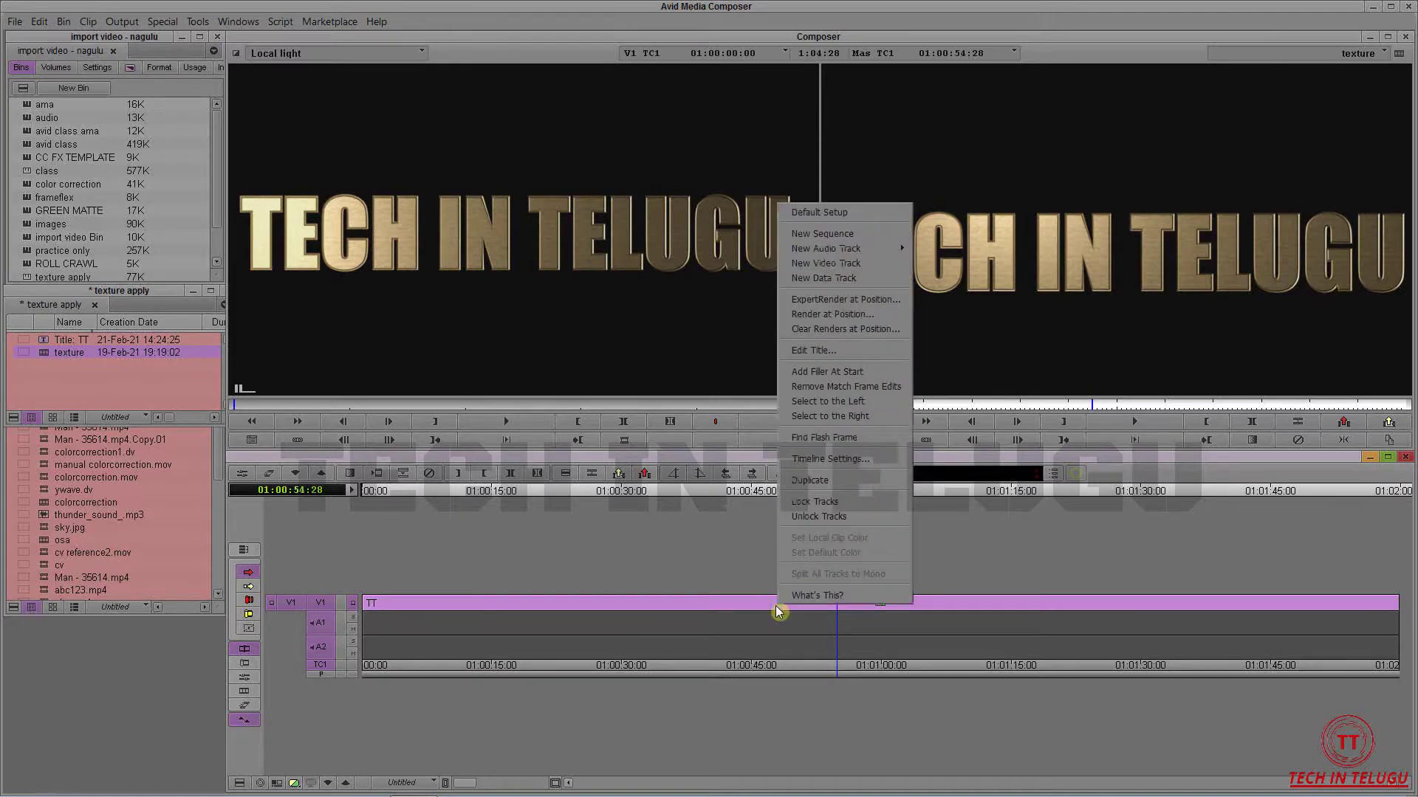
click(857, 353)
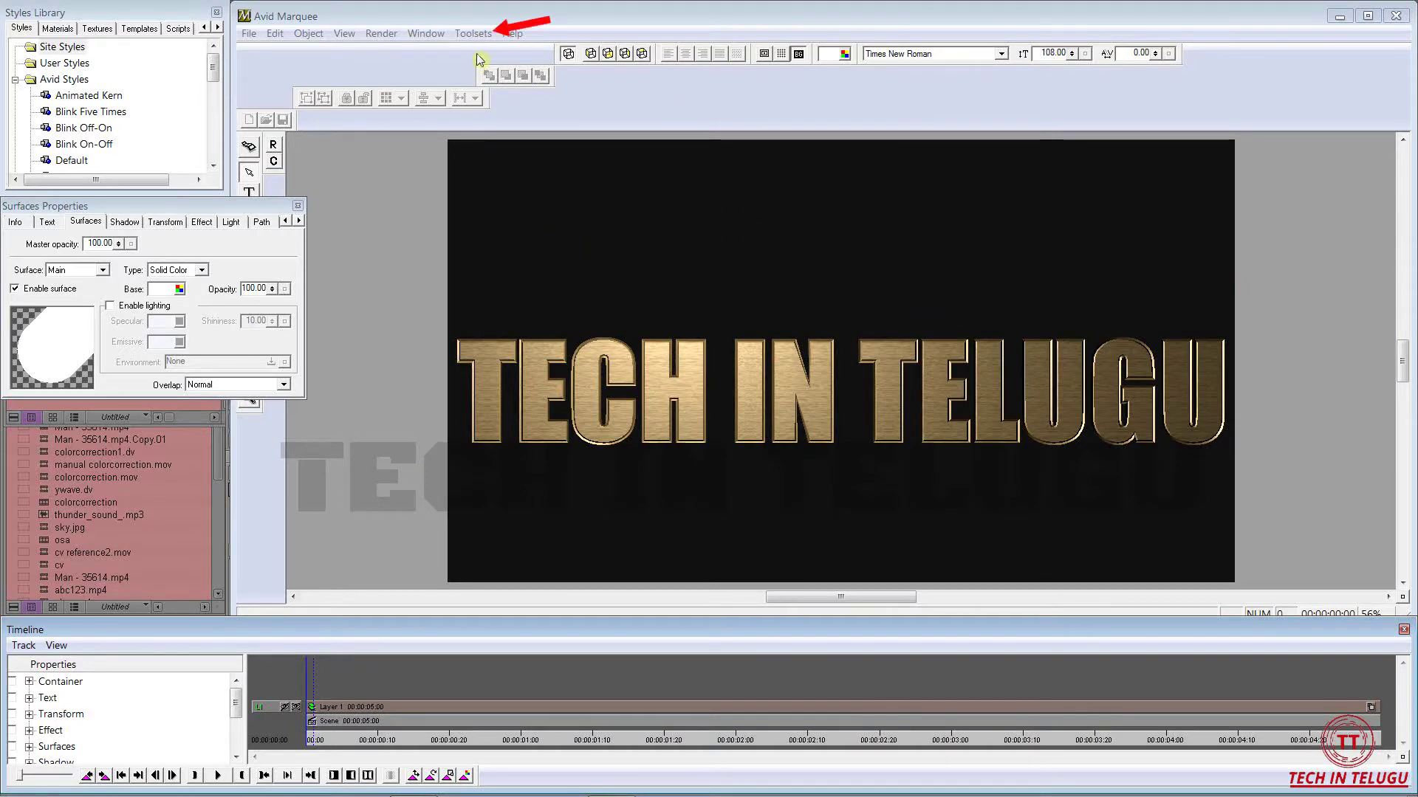
- Switch Marquee to the ExpertAnimation toolset, then to BasicAnimation
click(477, 35)
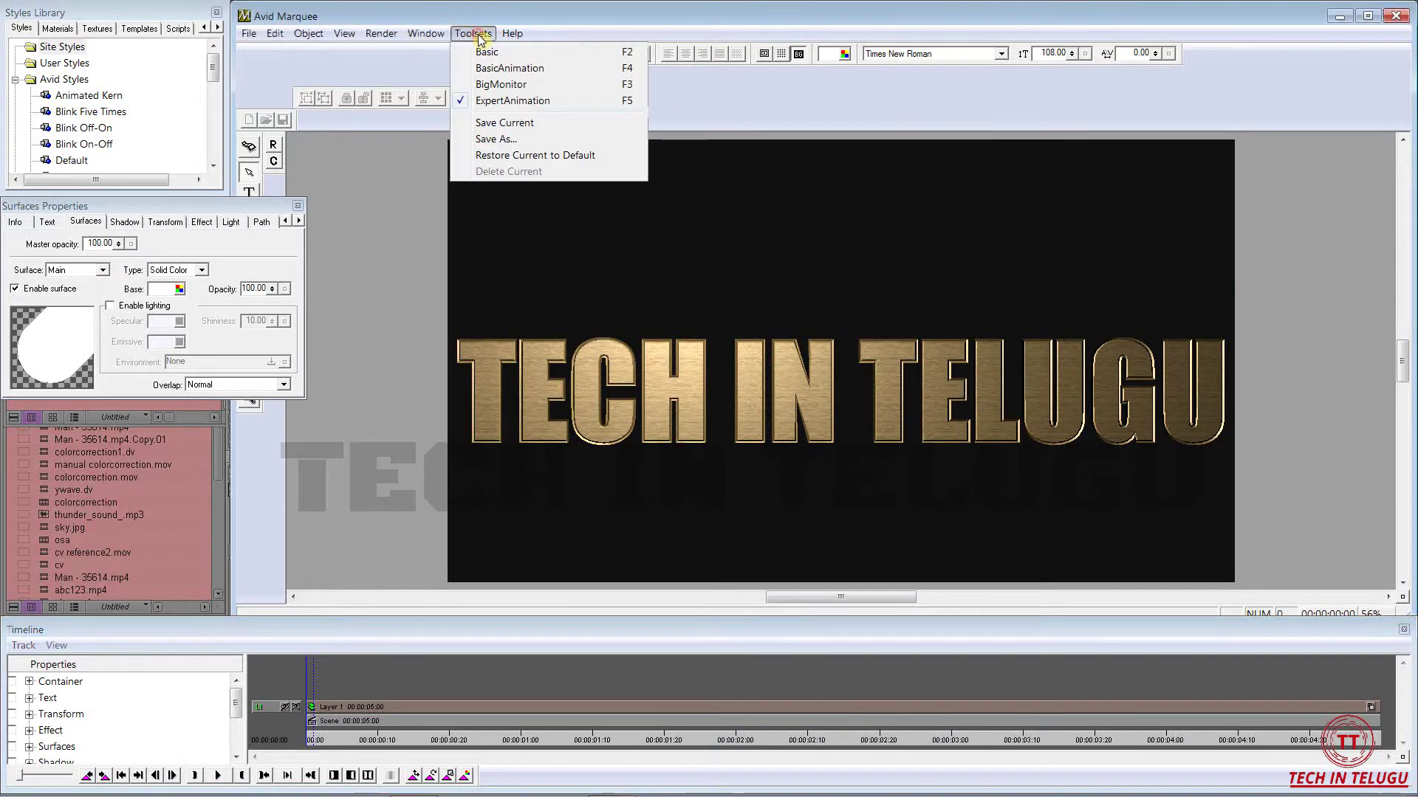
click(537, 102)
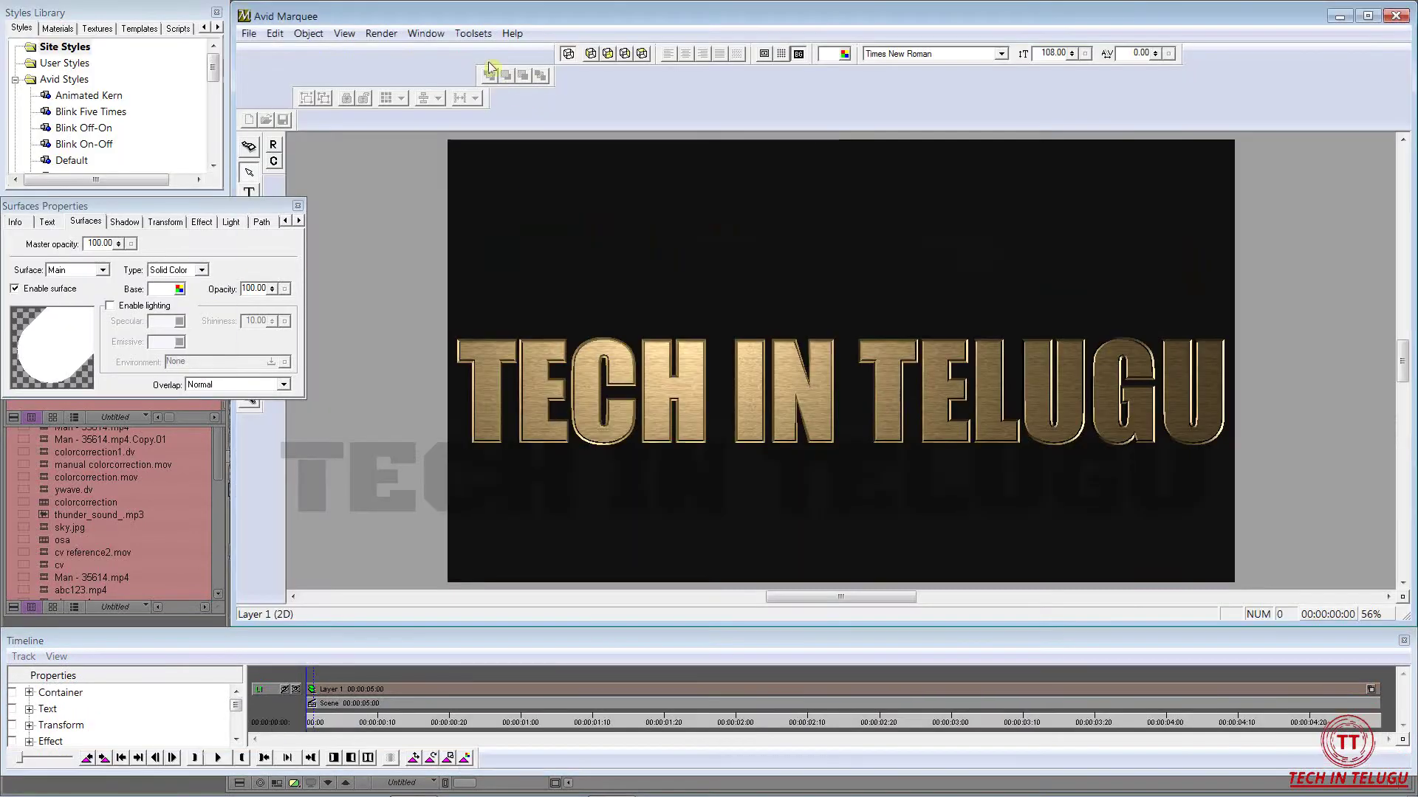
click(476, 37)
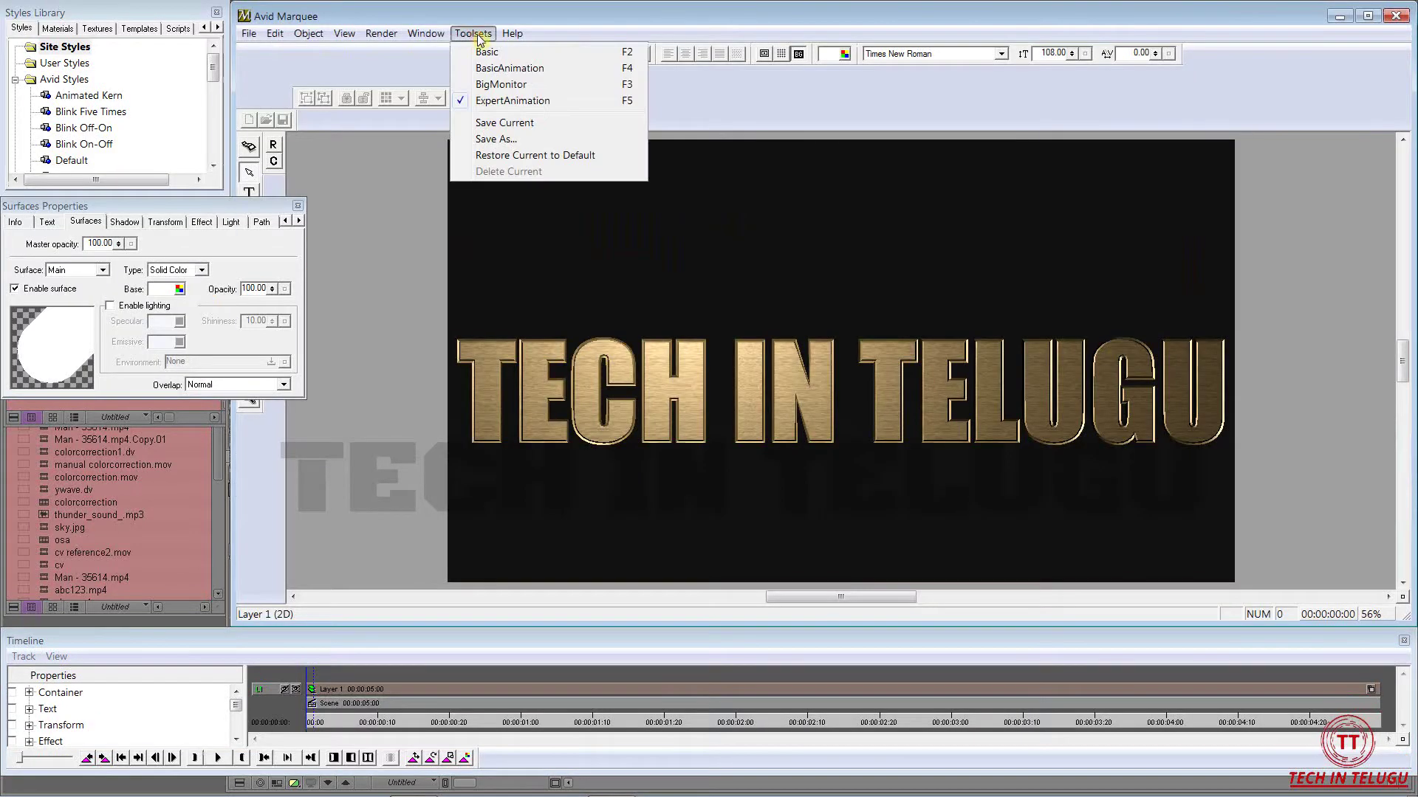
click(536, 68)
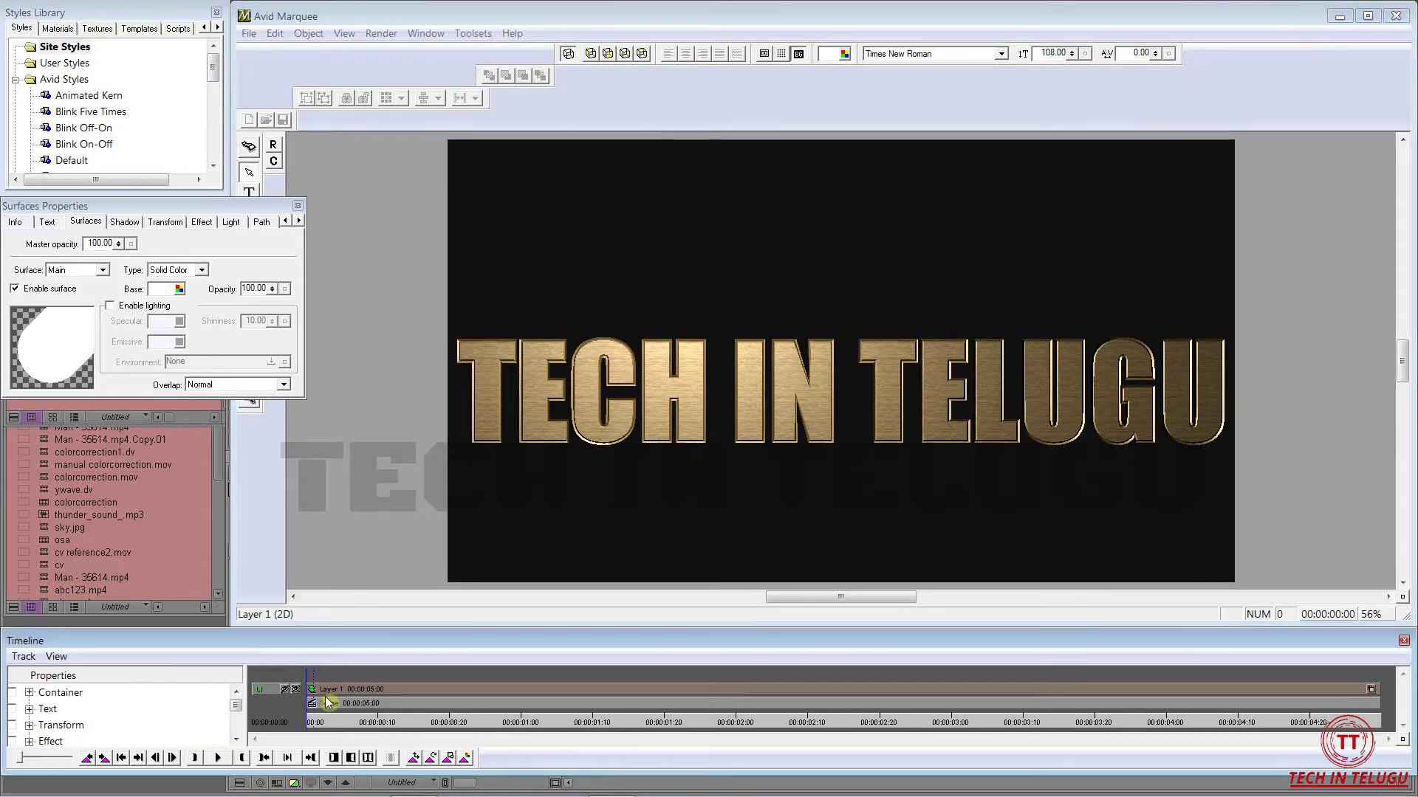
- Scrub through the title's timeline and return to 00:00:00:00
drag(316, 724, 1331, 726)
click(283, 725)
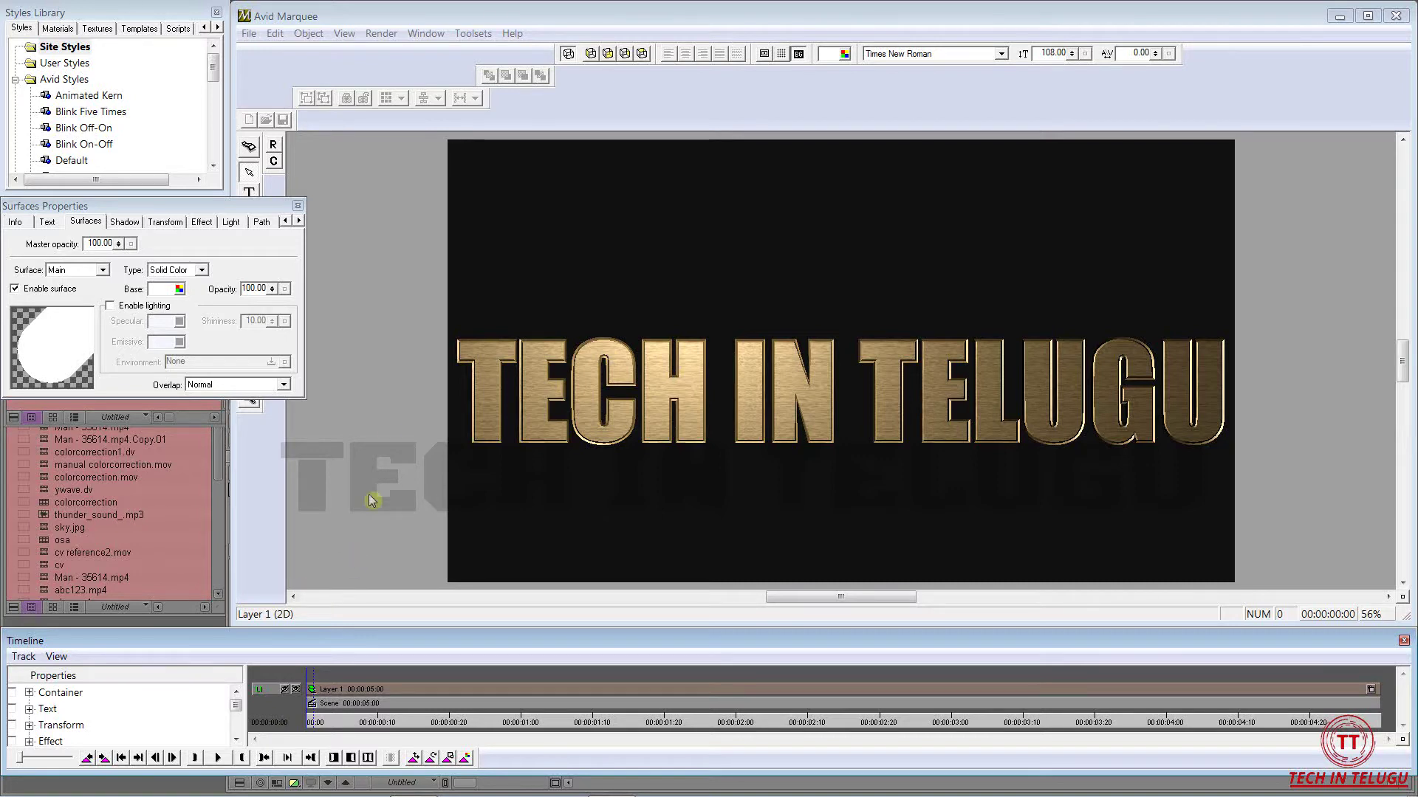
click(249, 34)
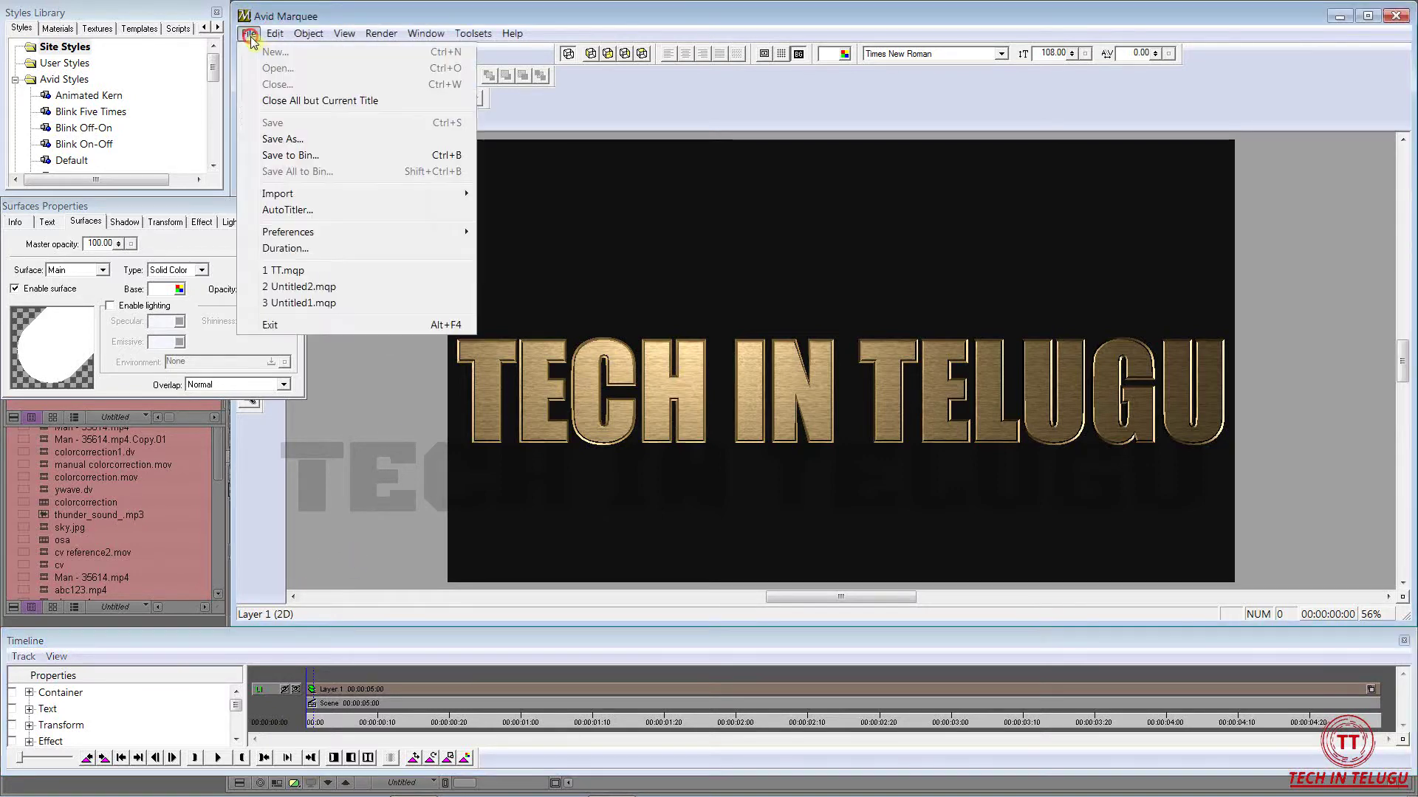
click(345, 251)
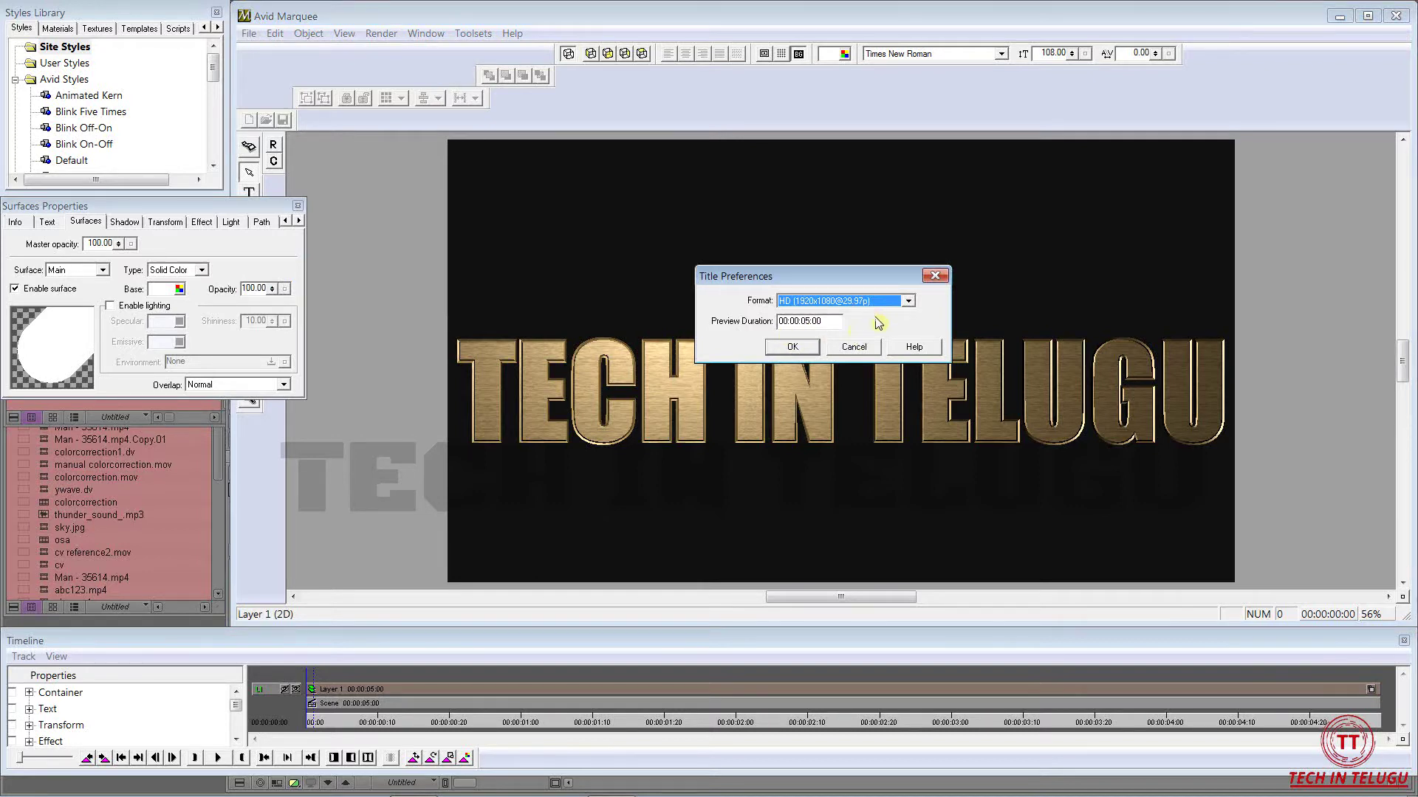
click(808, 351)
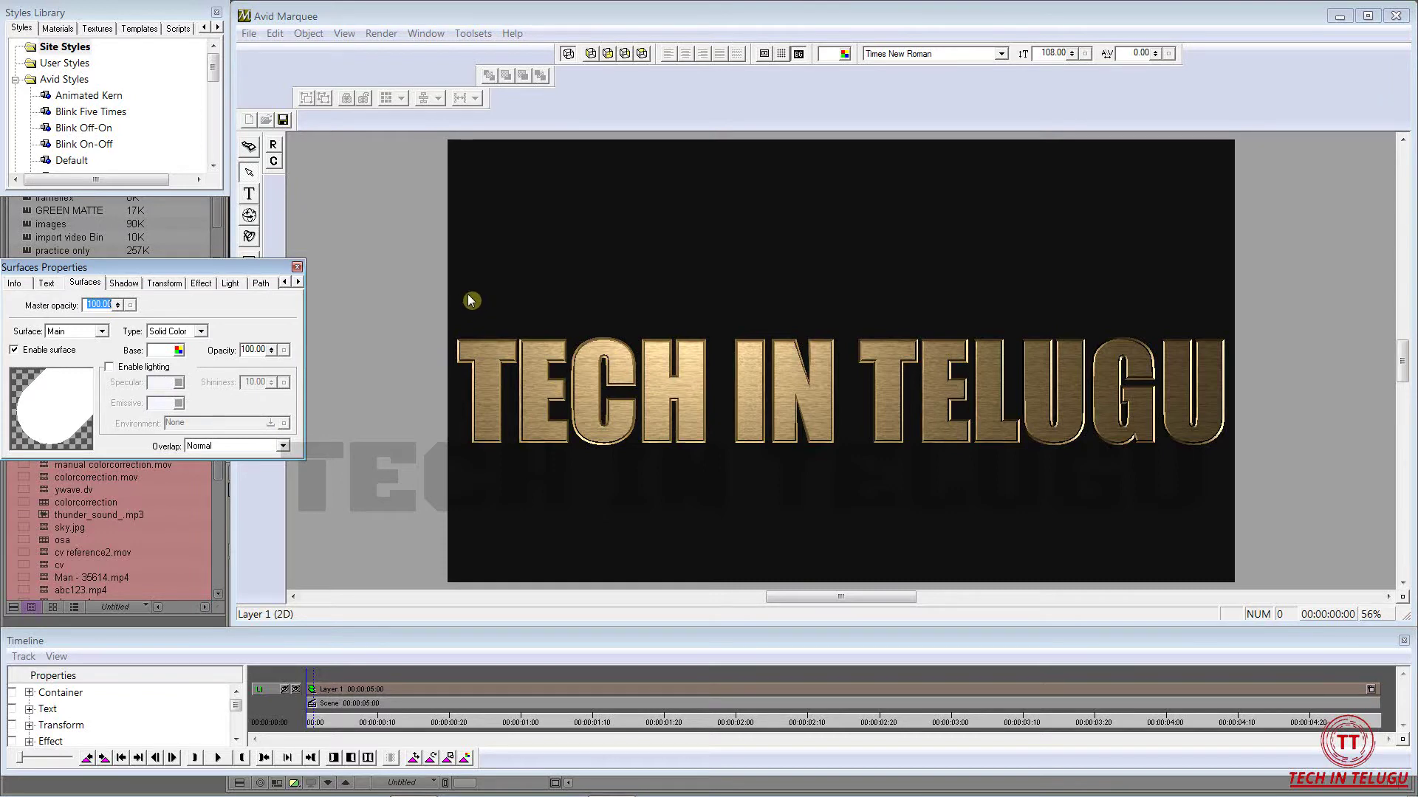
click(250, 238)
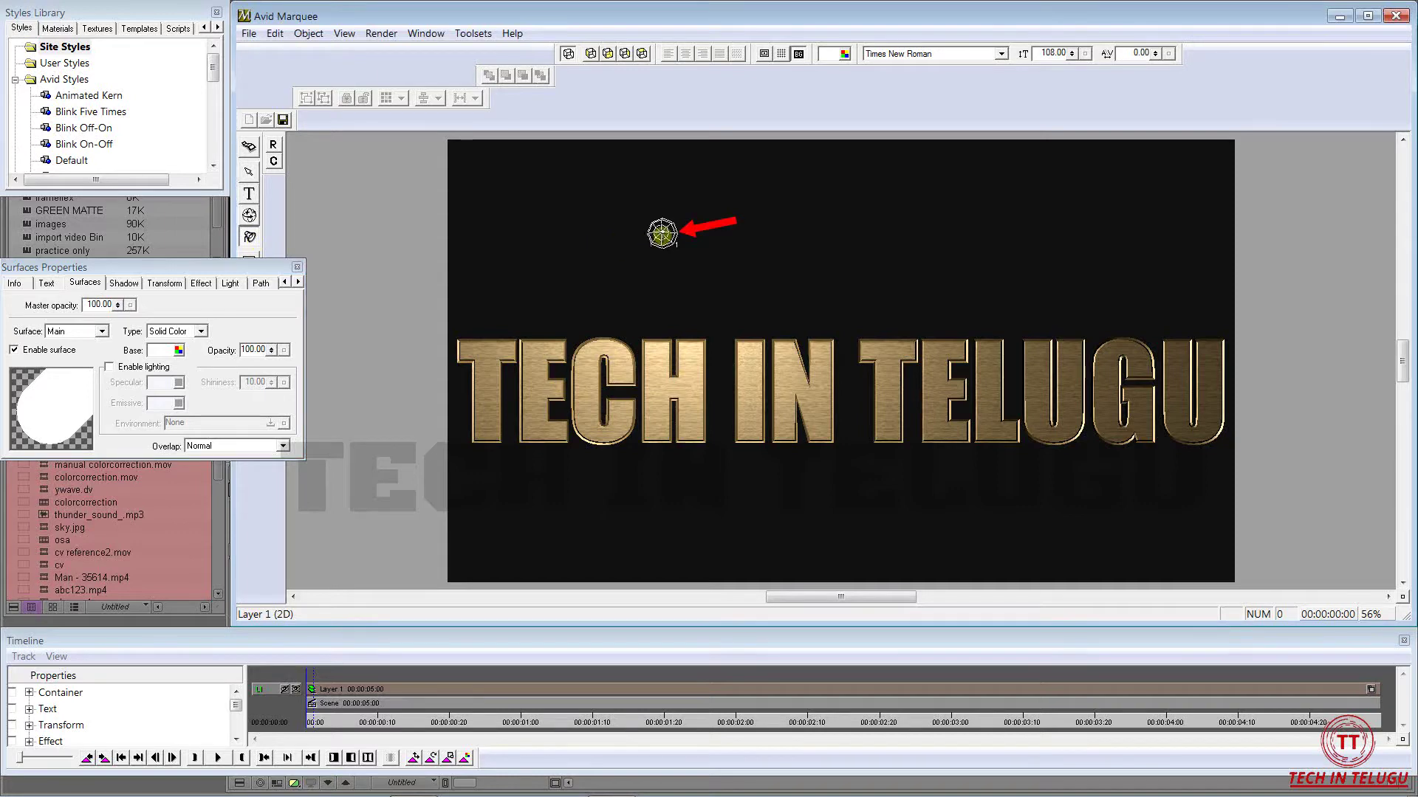
- Position light 1 above the text, then add a second light and move it up and right
drag(661, 233, 710, 238)
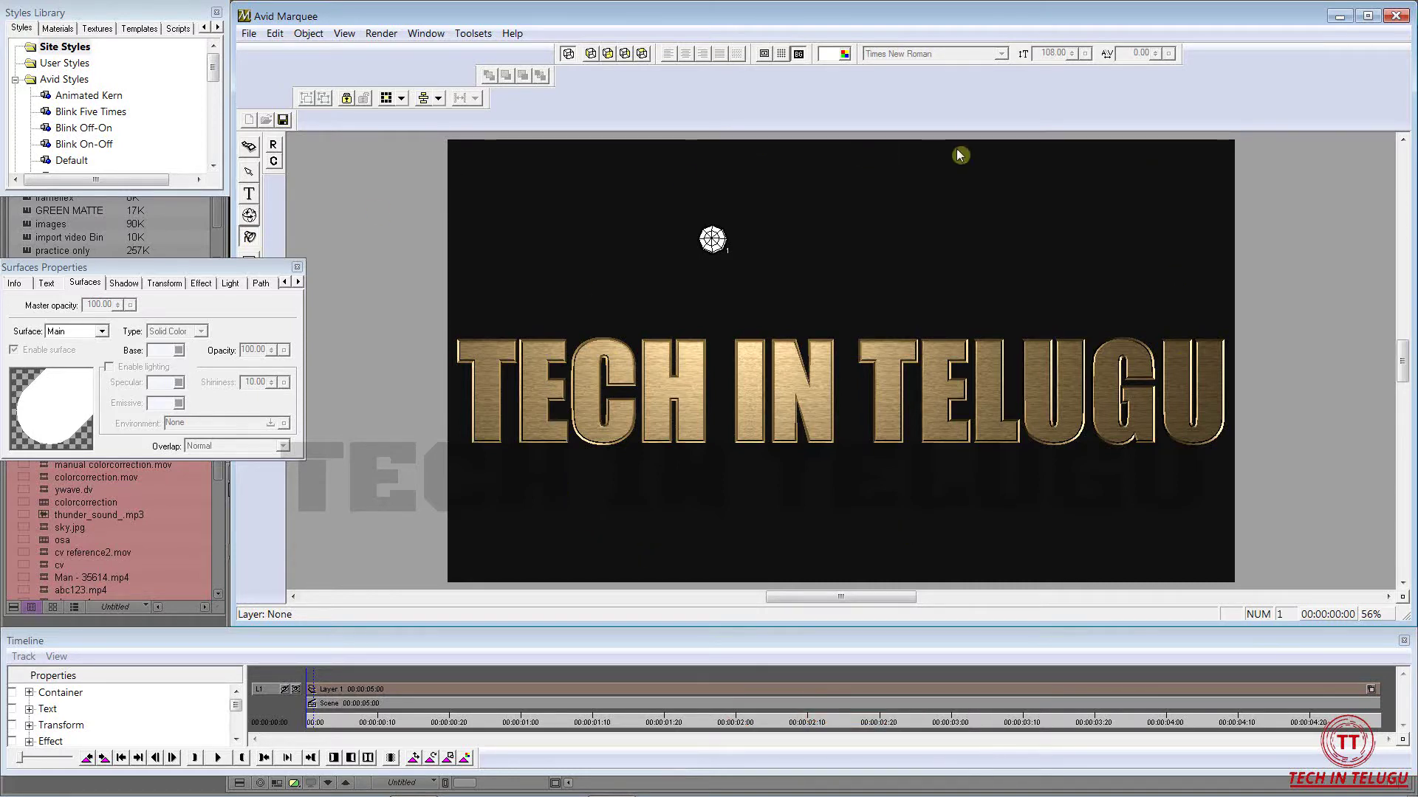
right_click(863, 201)
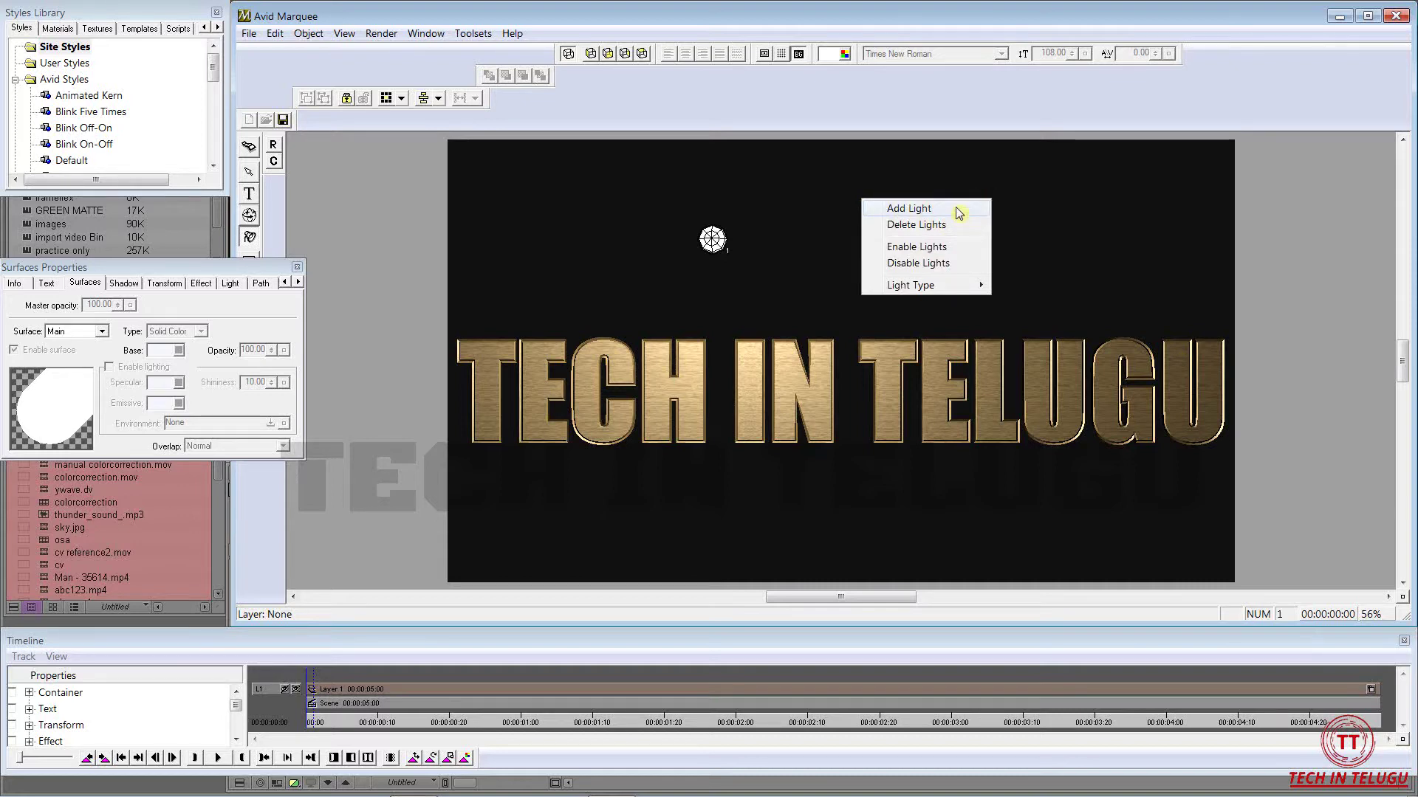
click(909, 209)
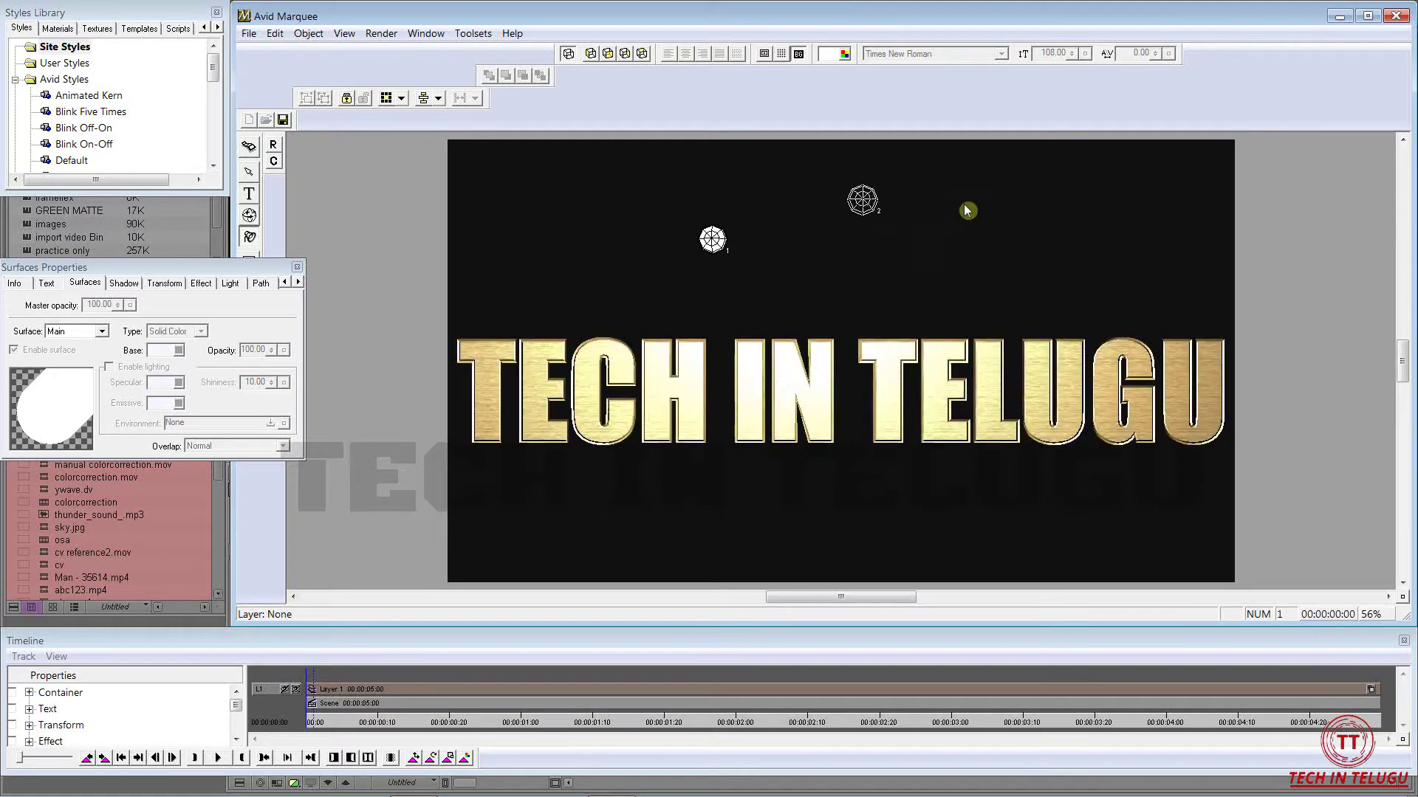
drag(855, 293, 838, 319)
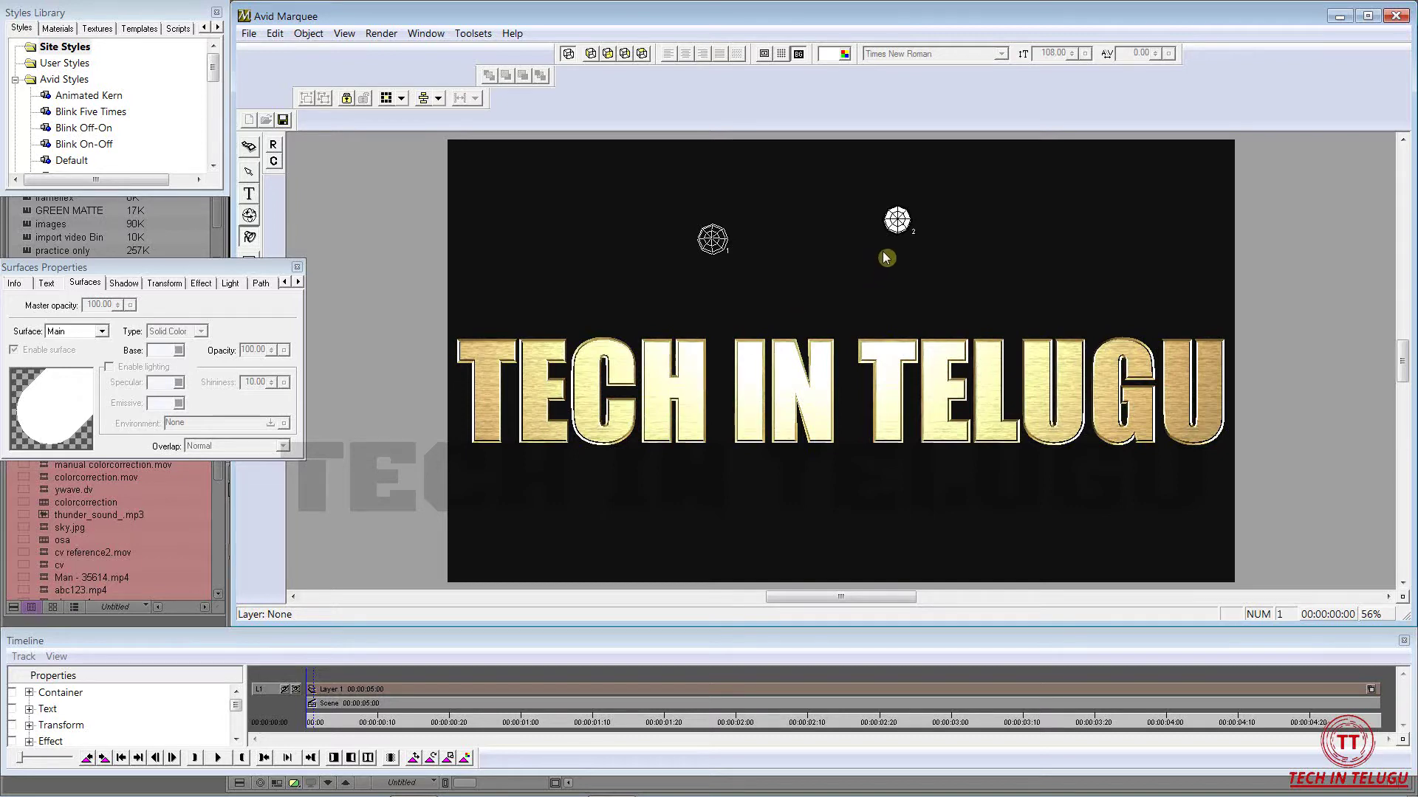
- Delete the second light, leaving a single light over the title
right_click(895, 220)
click(896, 220)
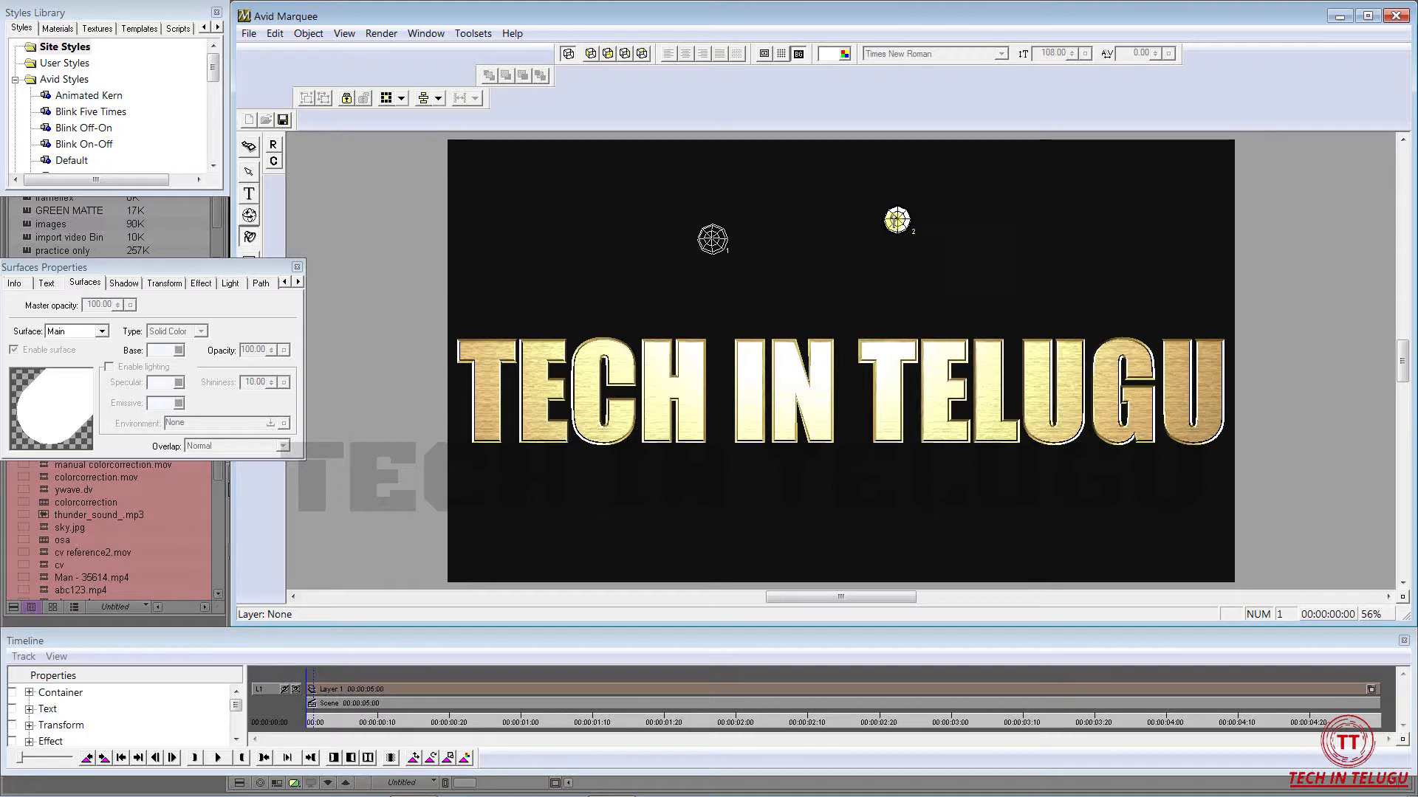
right_click(894, 212)
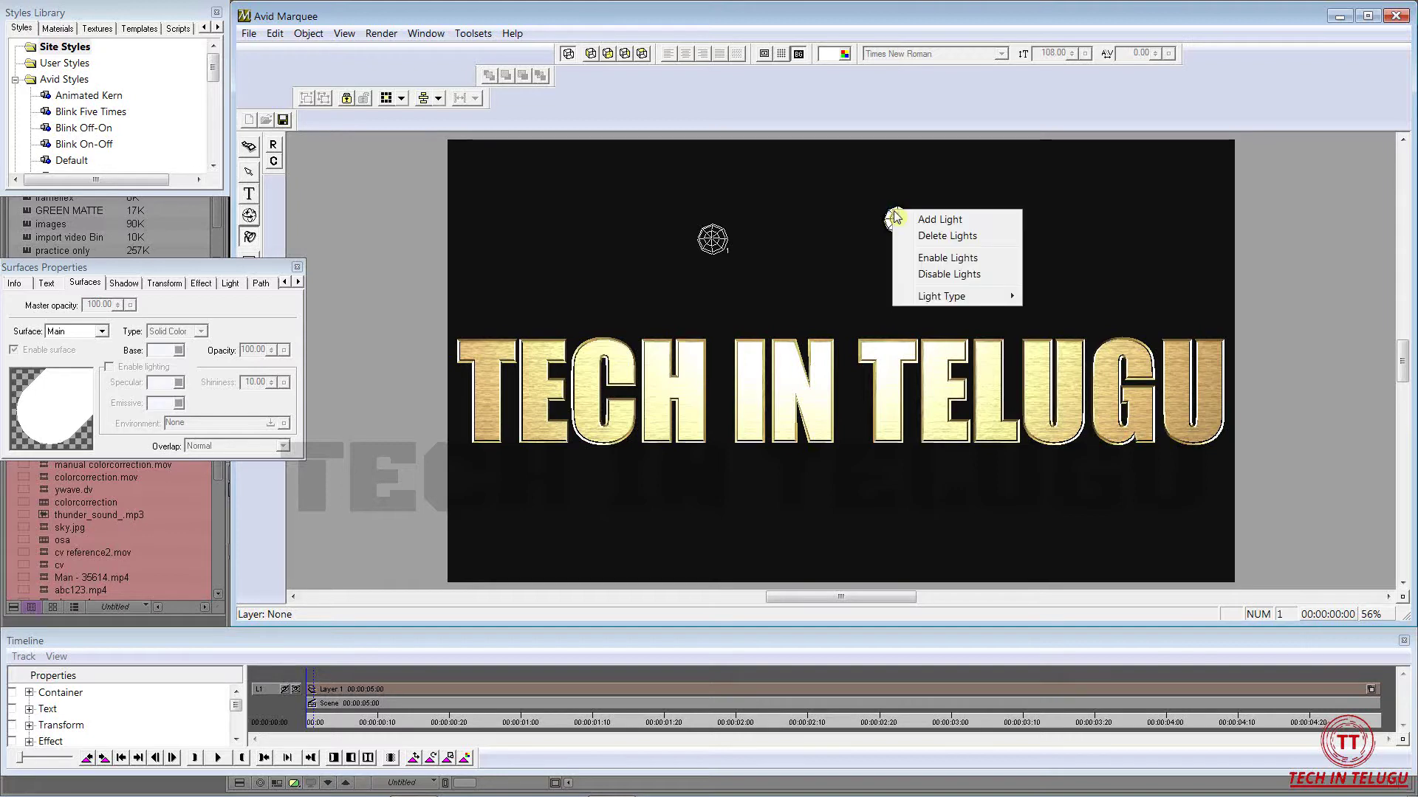
click(947, 237)
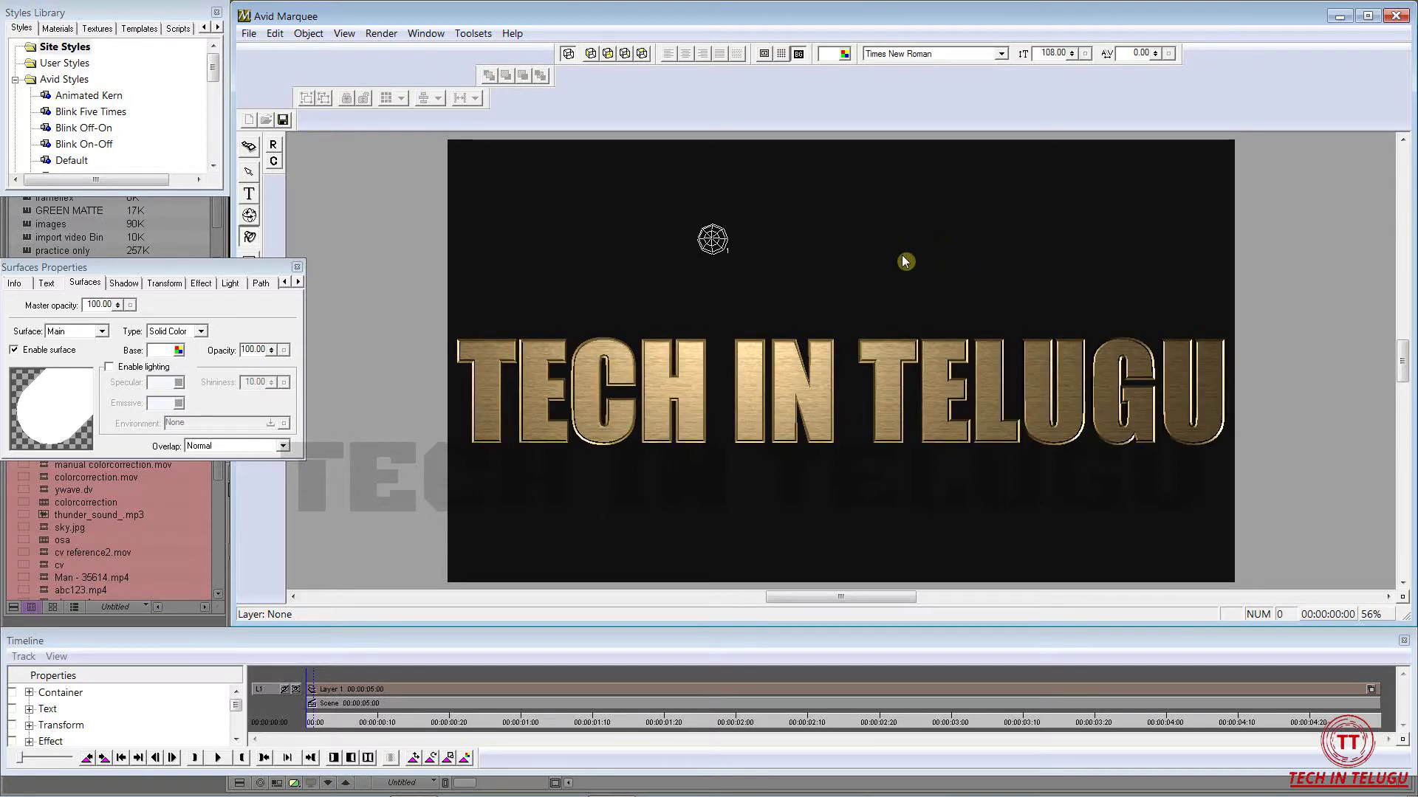
- Add a new second light, switch it off and move it to the left
right_click(924, 203)
click(960, 212)
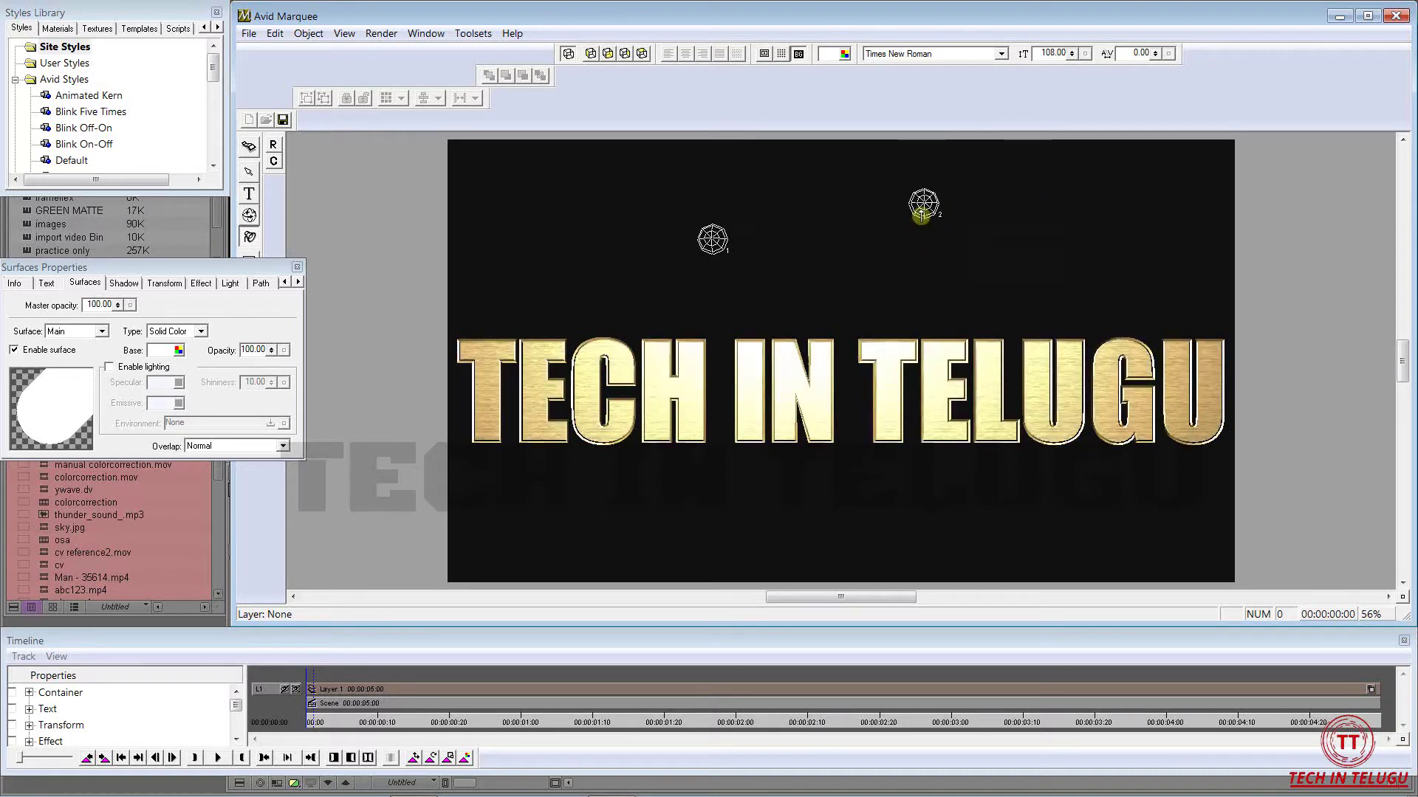
click(922, 205)
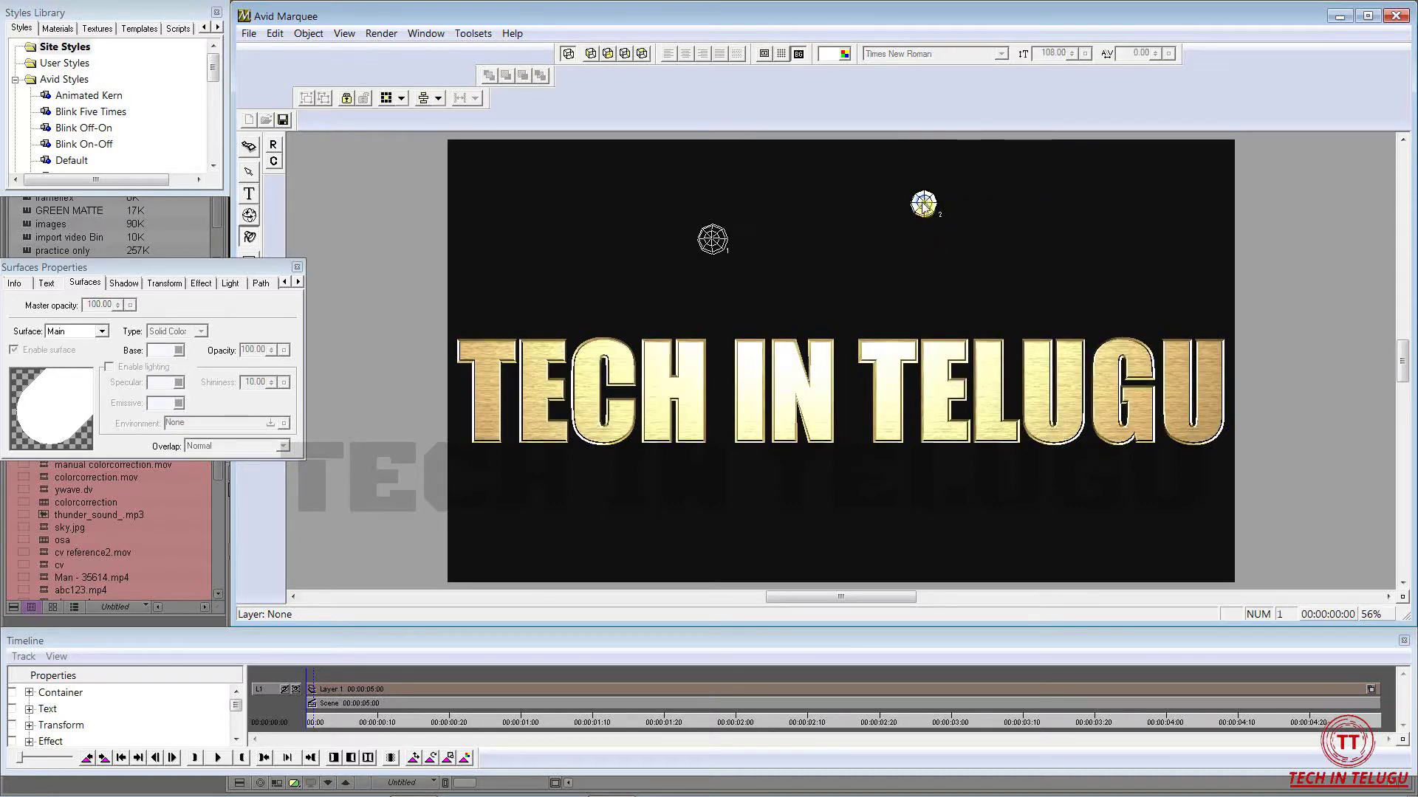
right_click(924, 206)
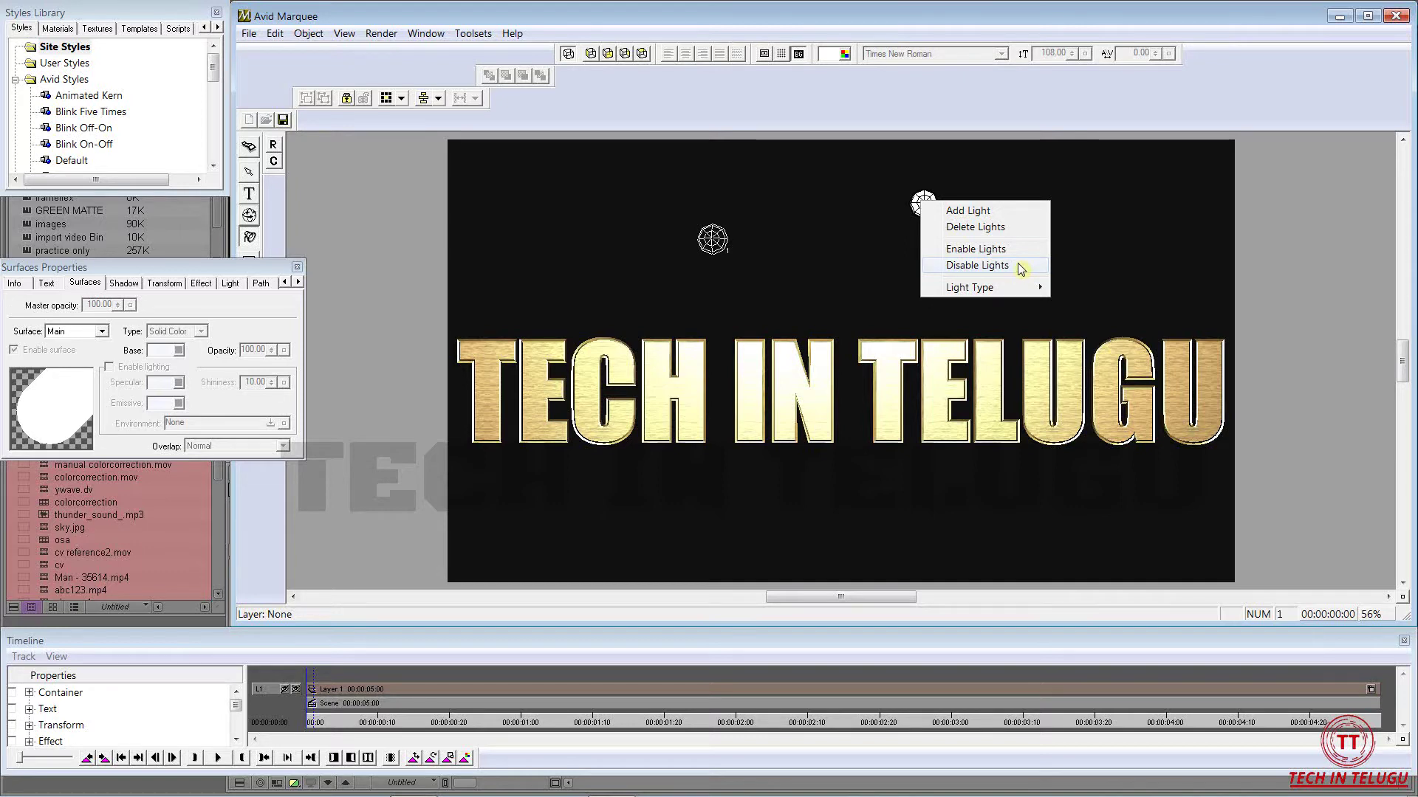
click(1021, 267)
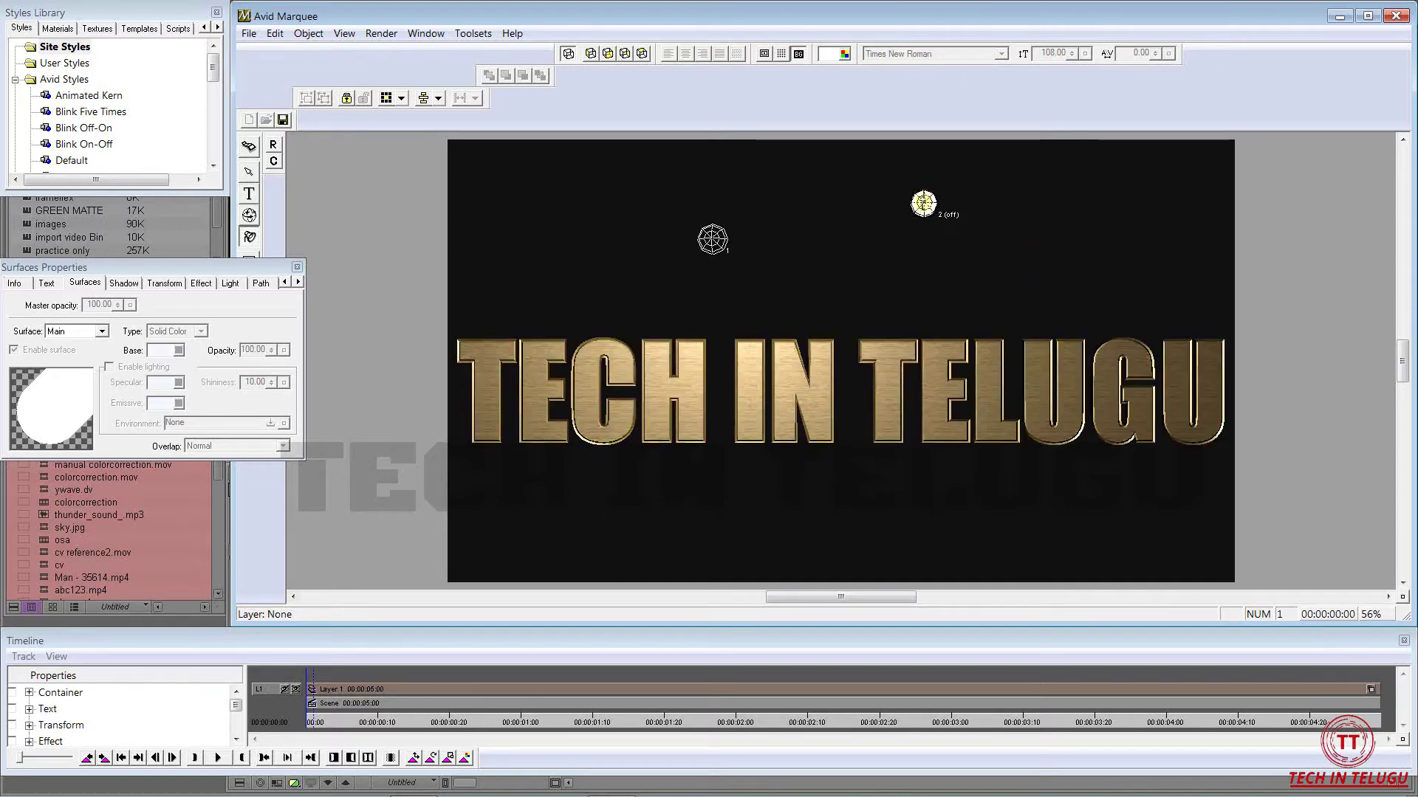
drag(931, 235, 884, 334)
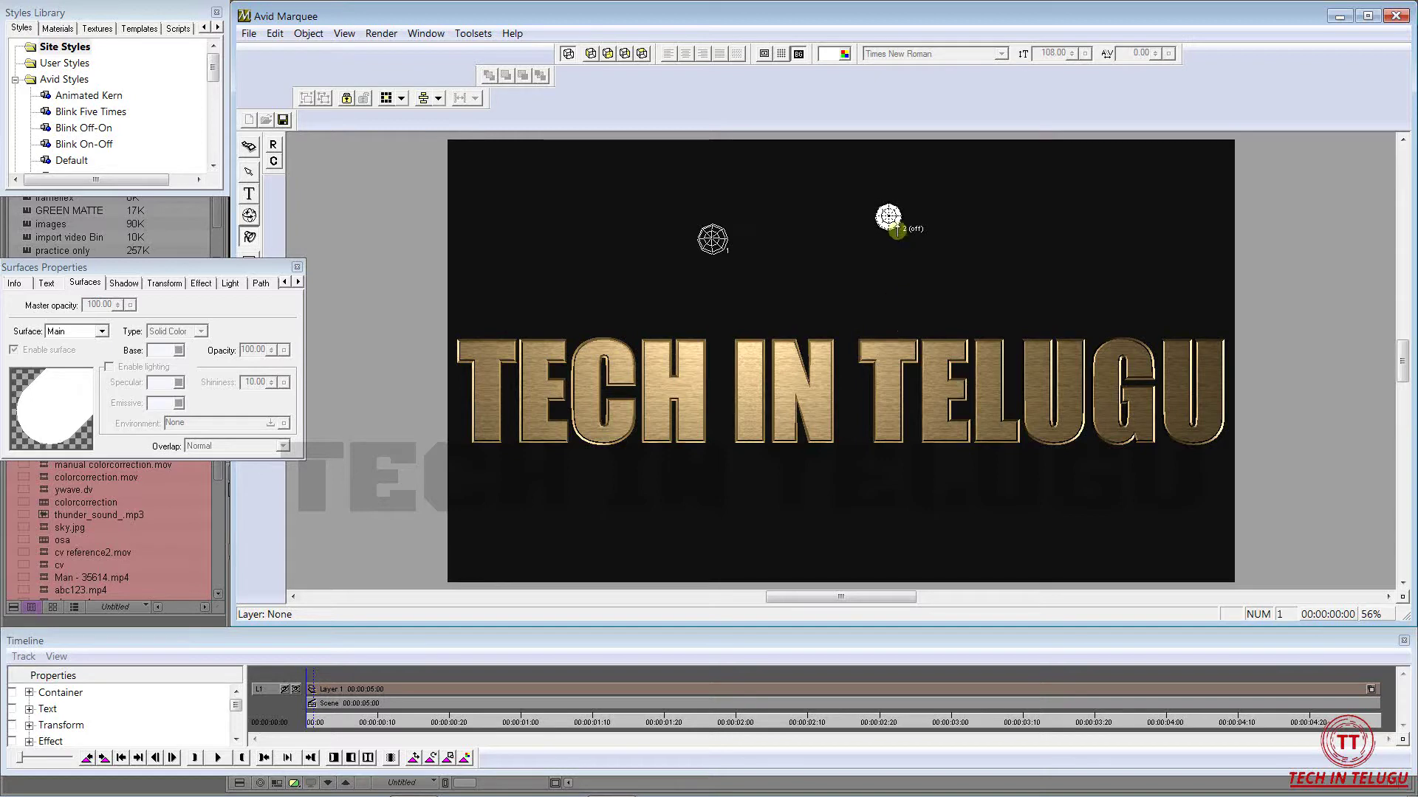
- Turn light 2 back on, switch light 1 off, and nudge light 2 slightly up-left
right_click(888, 216)
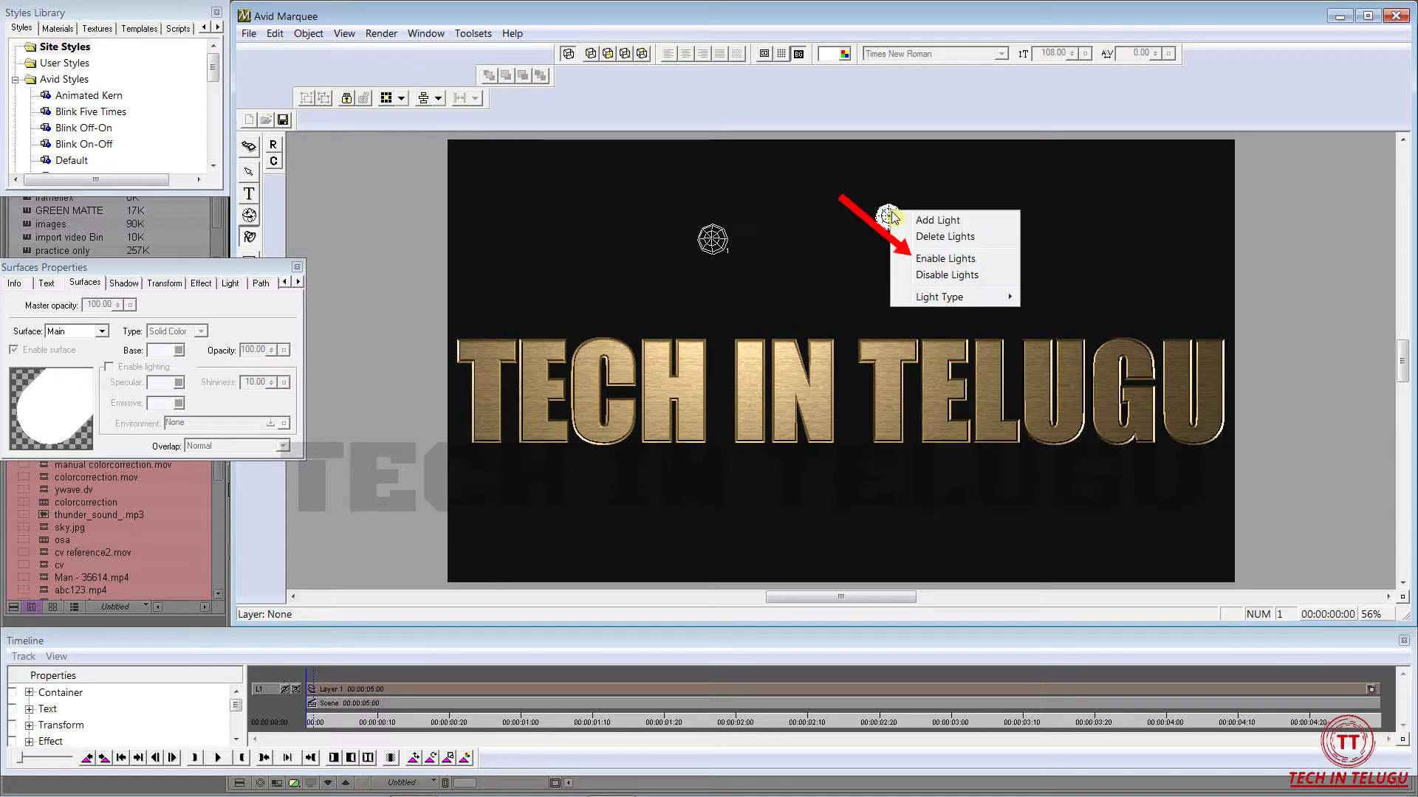
click(984, 261)
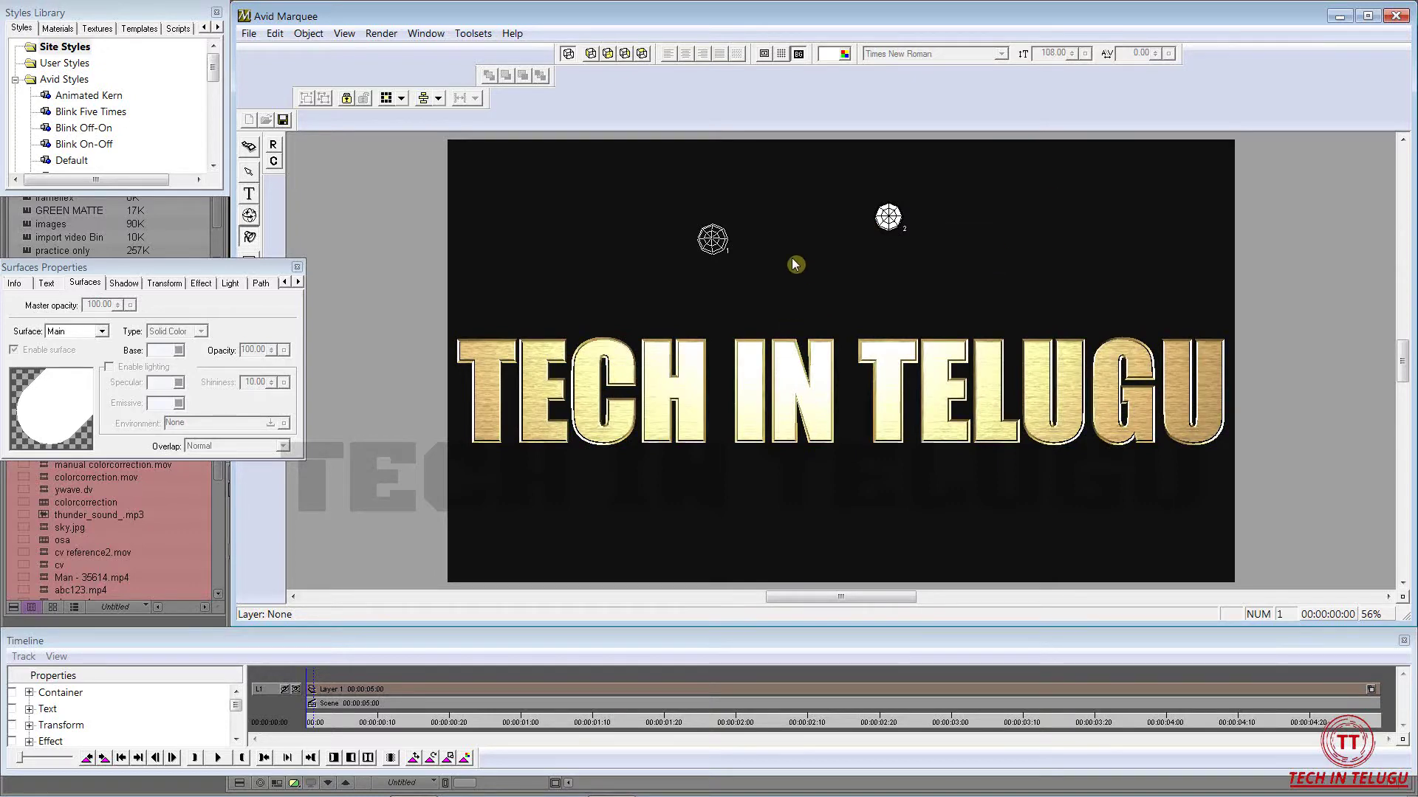
click(712, 238)
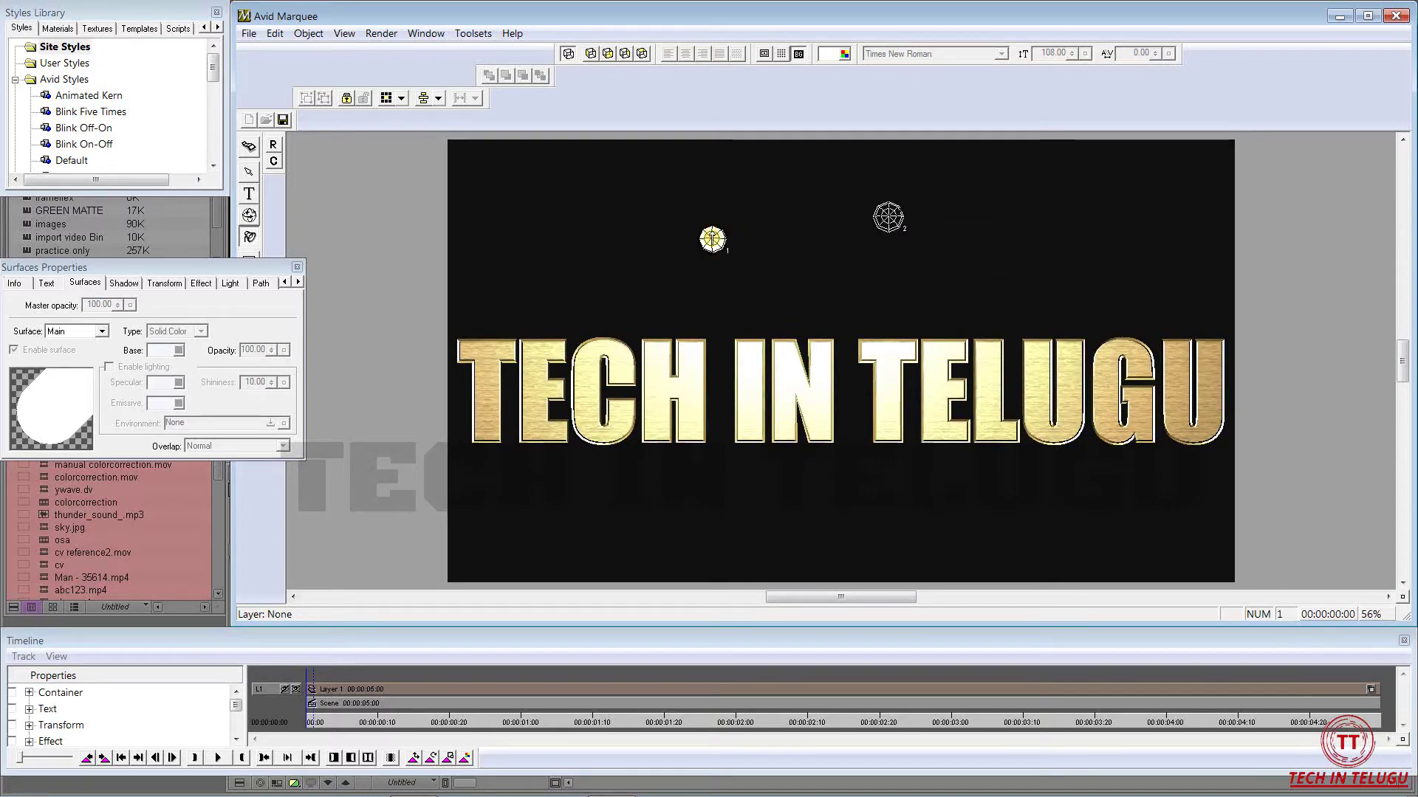
right_click(709, 233)
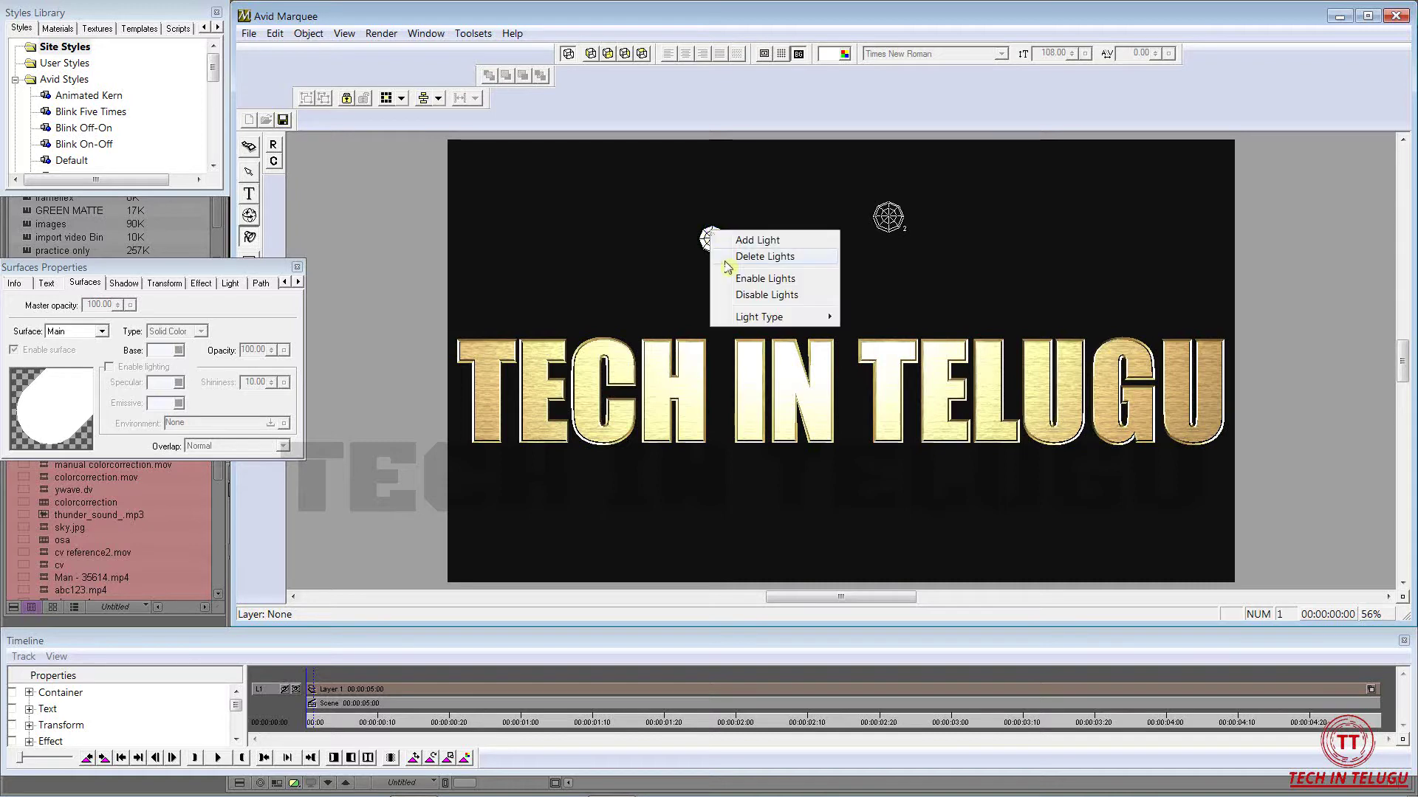
click(742, 295)
click(838, 229)
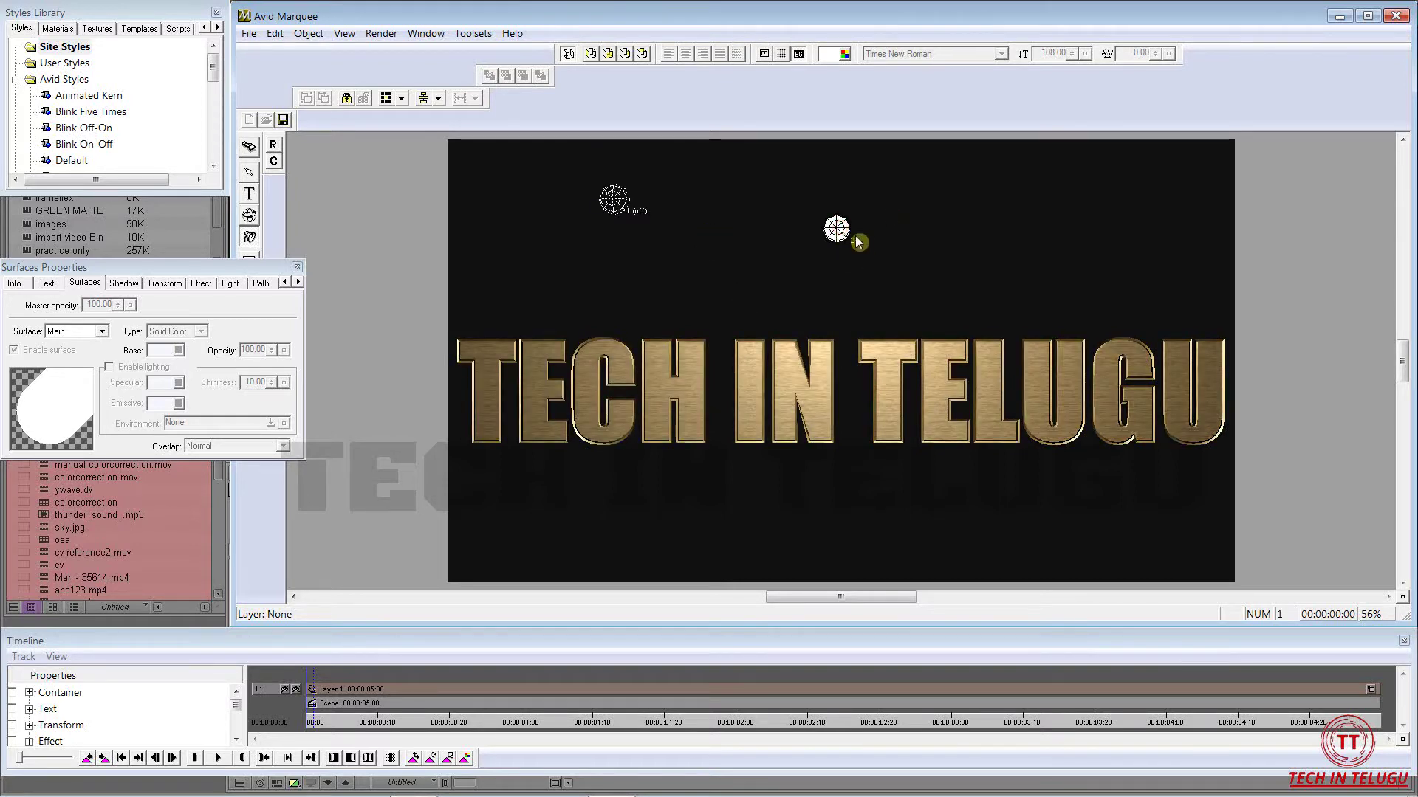
drag(837, 228, 834, 225)
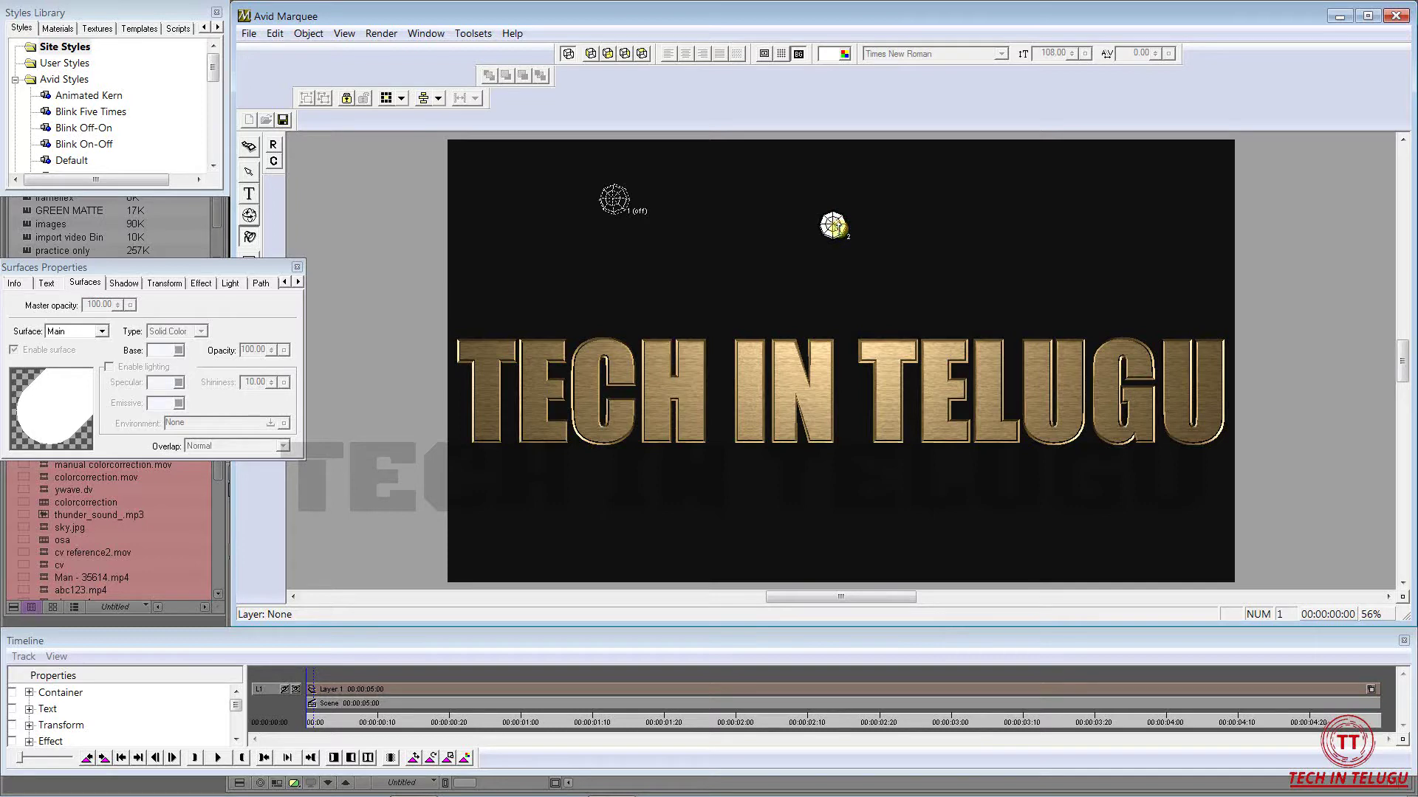
- Make light 2 an infinite light and sweep it from the T across IN toward TELUGU
right_click(835, 223)
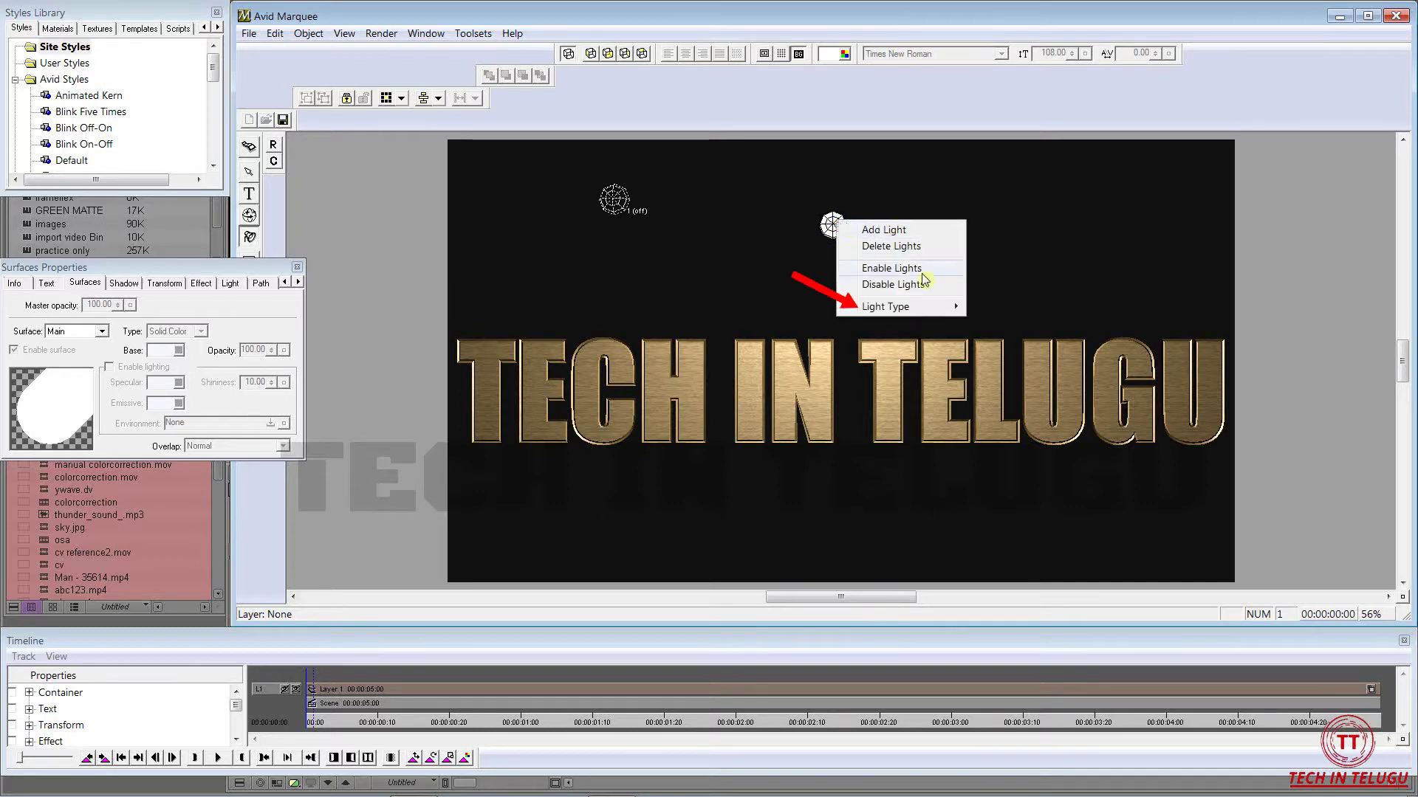
mouse_move(930, 309)
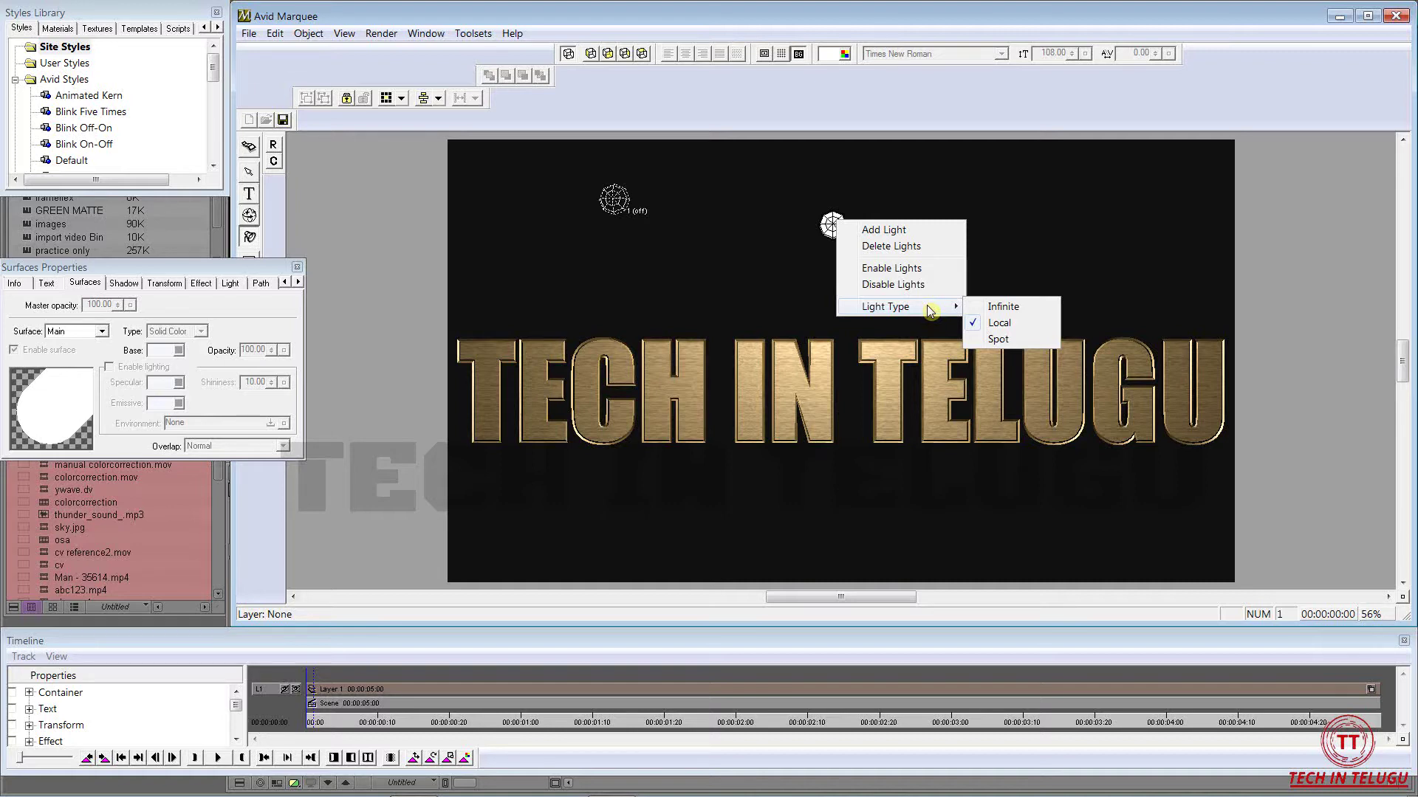
click(1000, 308)
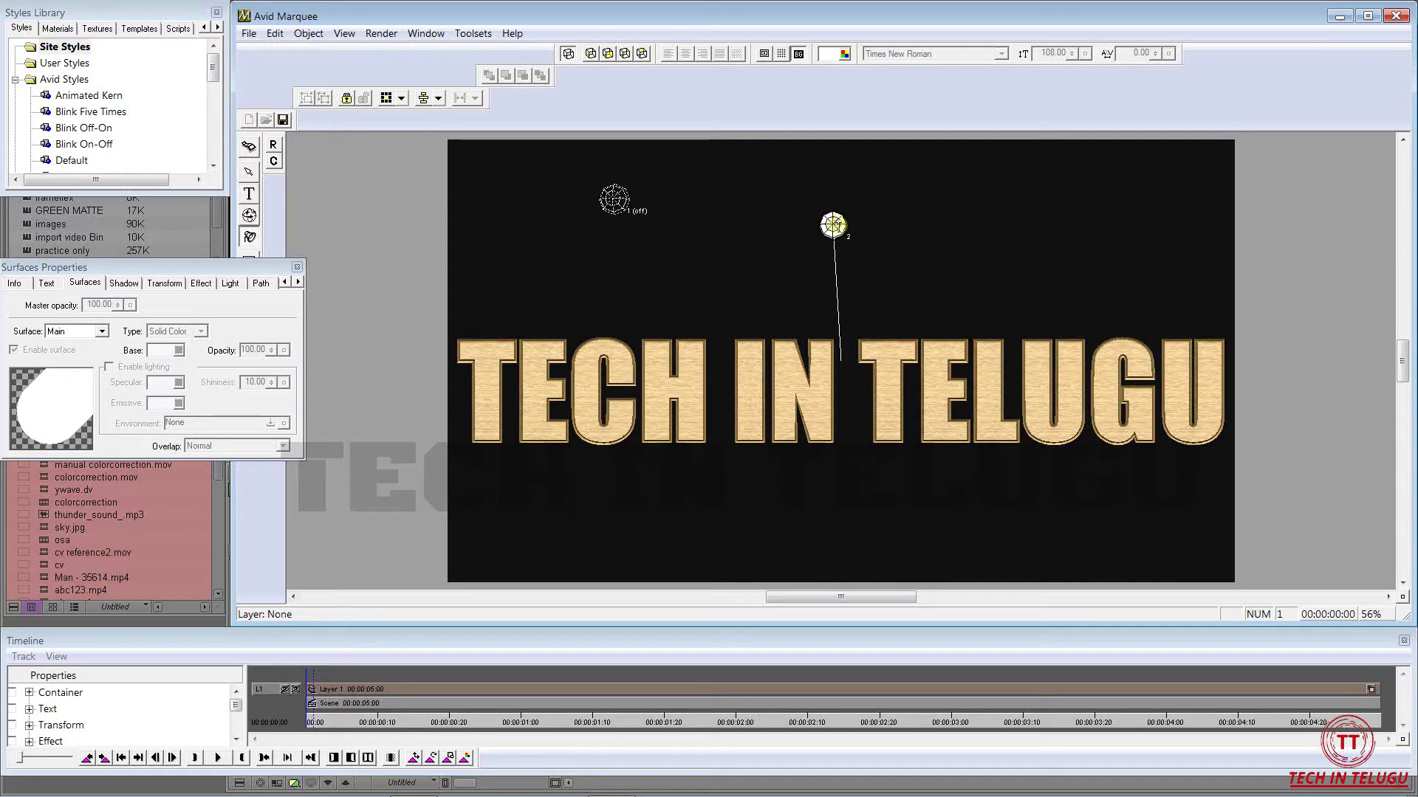
mouse_move(832, 225)
mouse_down()
mouse_move(555, 401)
mouse_move(944, 413)
mouse_move(559, 372)
mouse_up()
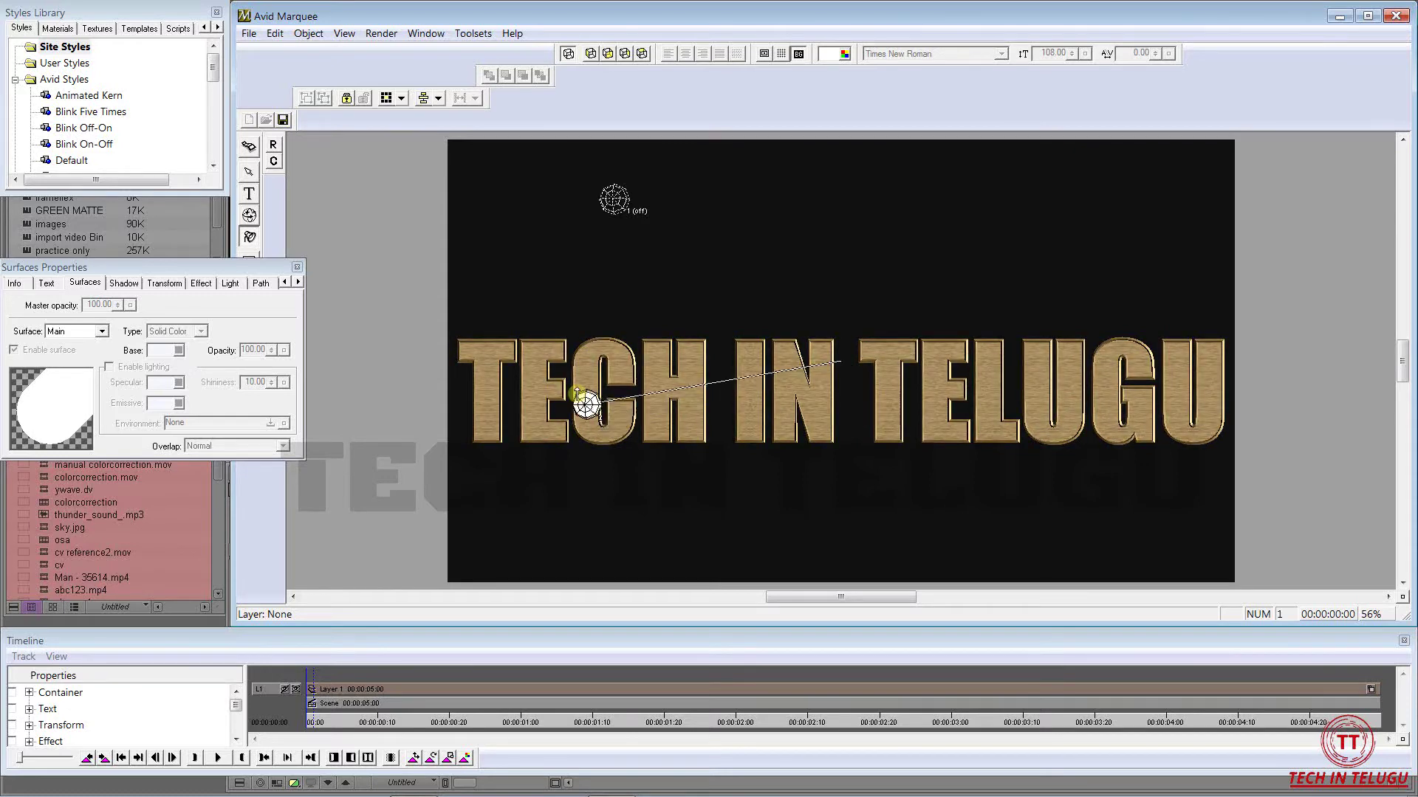
mouse_move(559, 372)
mouse_down()
mouse_move(849, 397)
mouse_move(832, 215)
mouse_up()
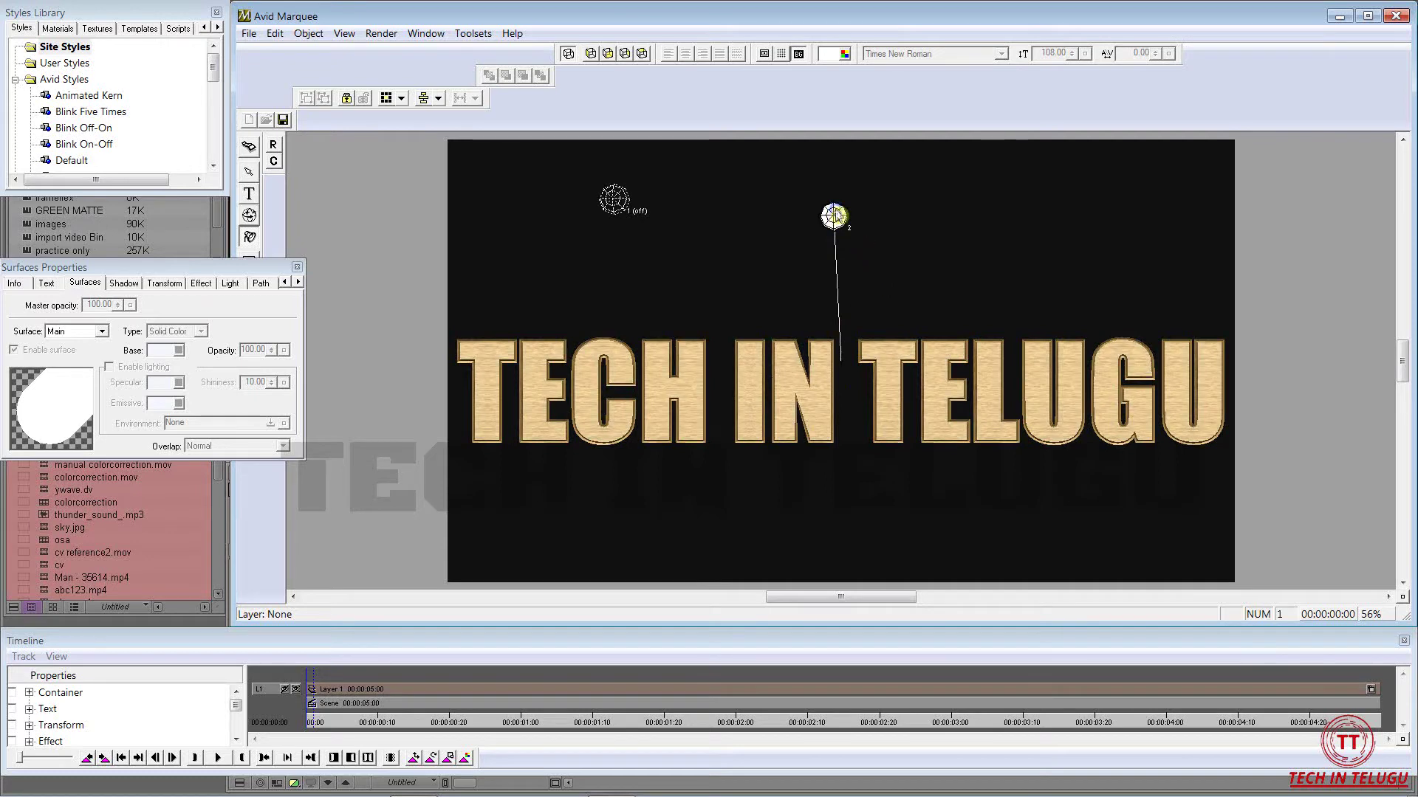
- Change light 2 back to a local light positioned just above the title
right_click(833, 216)
mouse_move(915, 297)
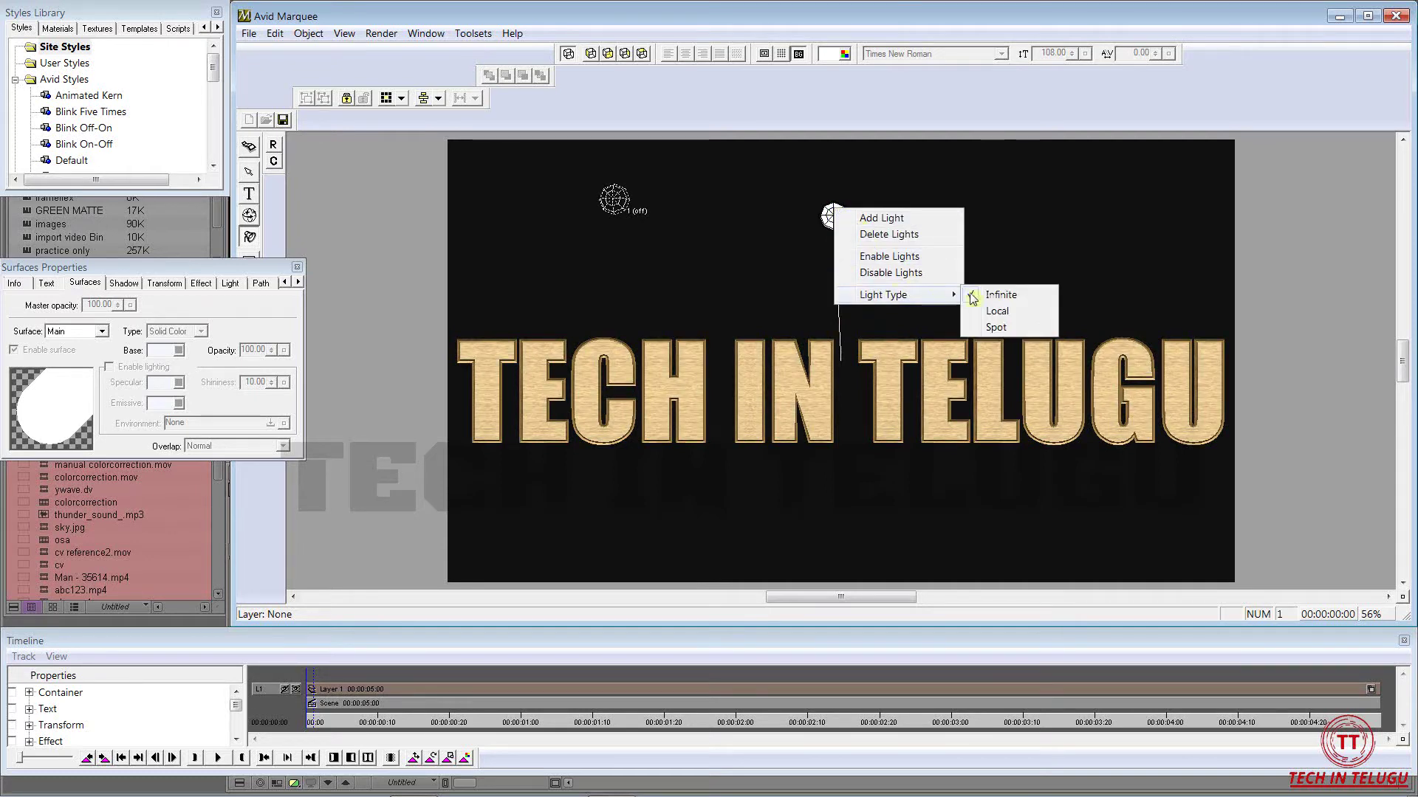
click(996, 317)
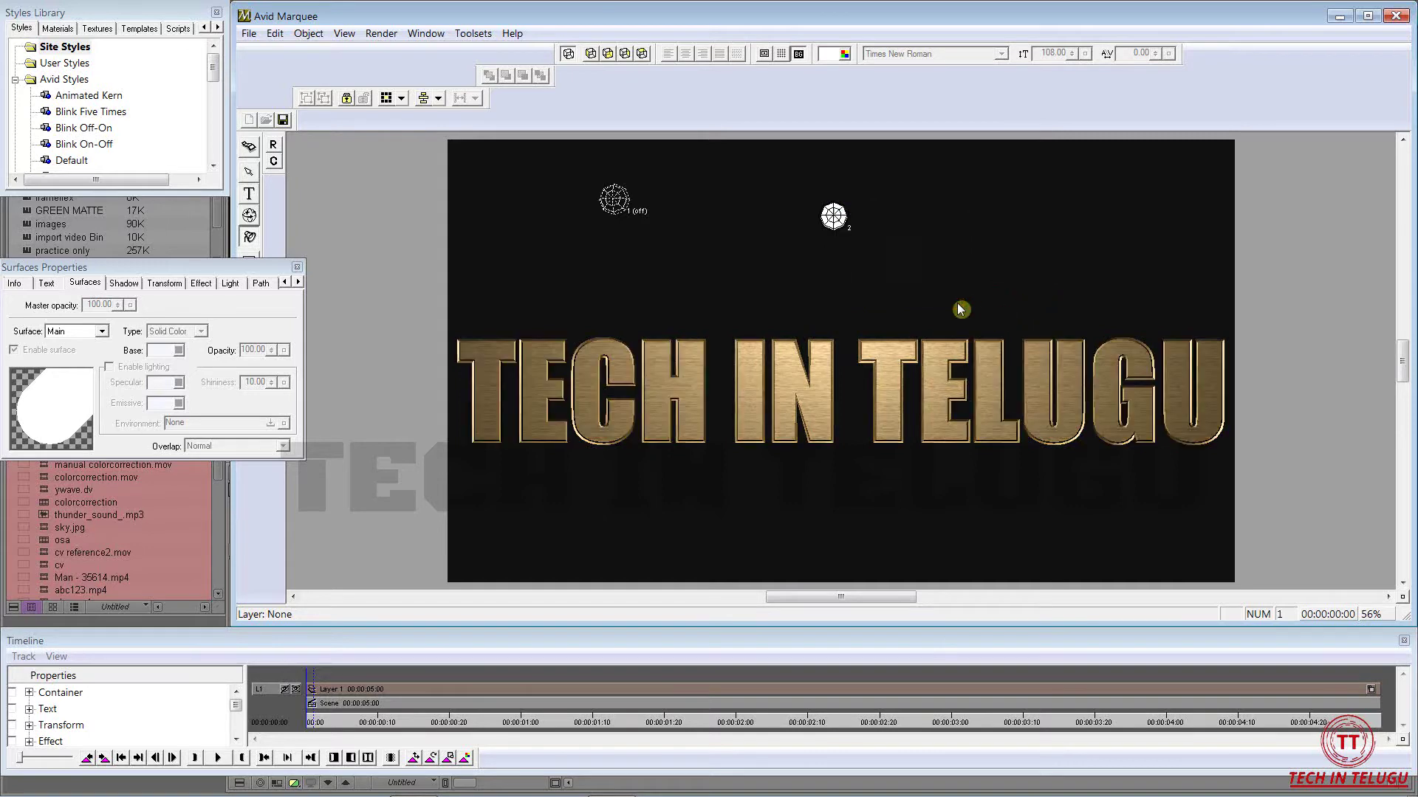
mouse_move(842, 219)
mouse_down()
mouse_move(734, 297)
mouse_move(742, 372)
mouse_move(823, 264)
mouse_up()
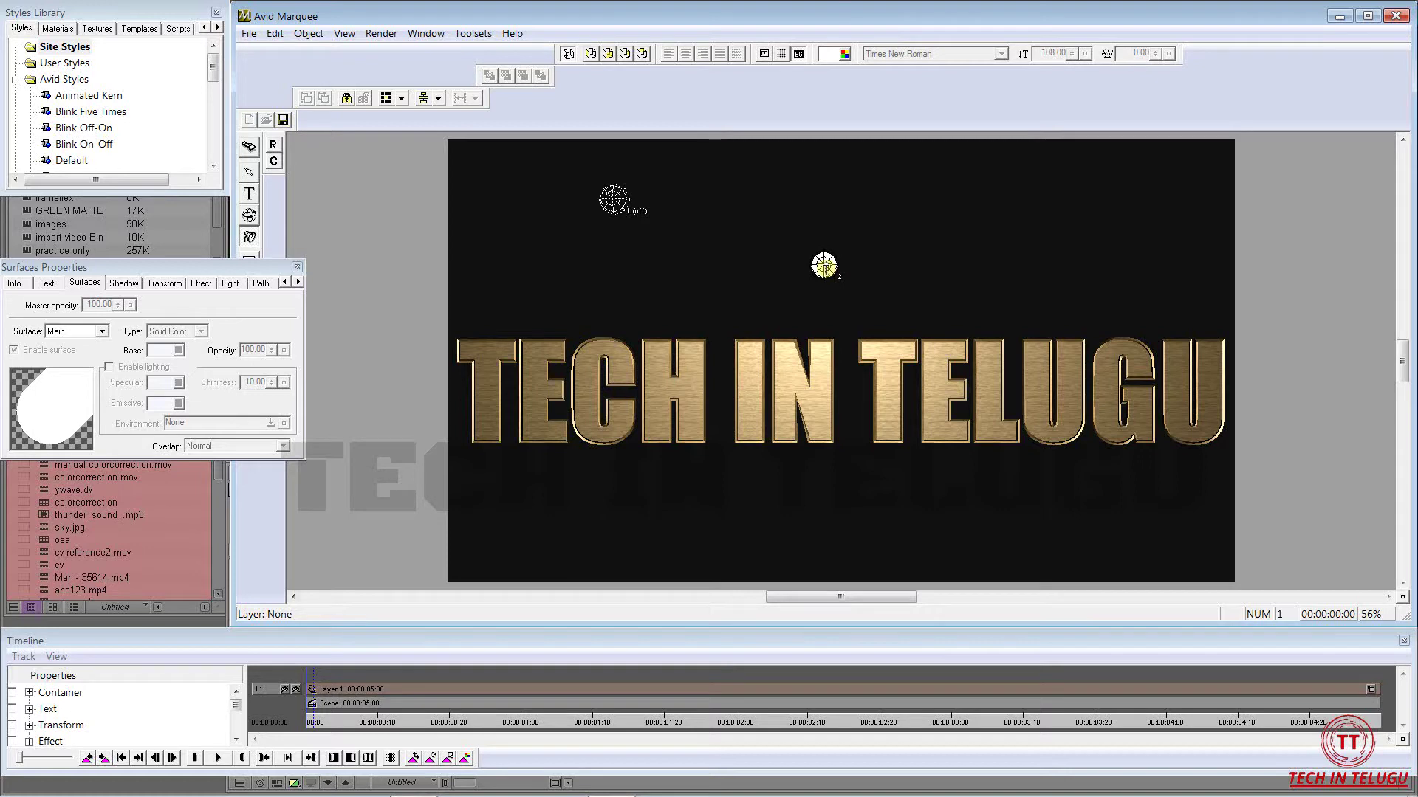
right_click(824, 264)
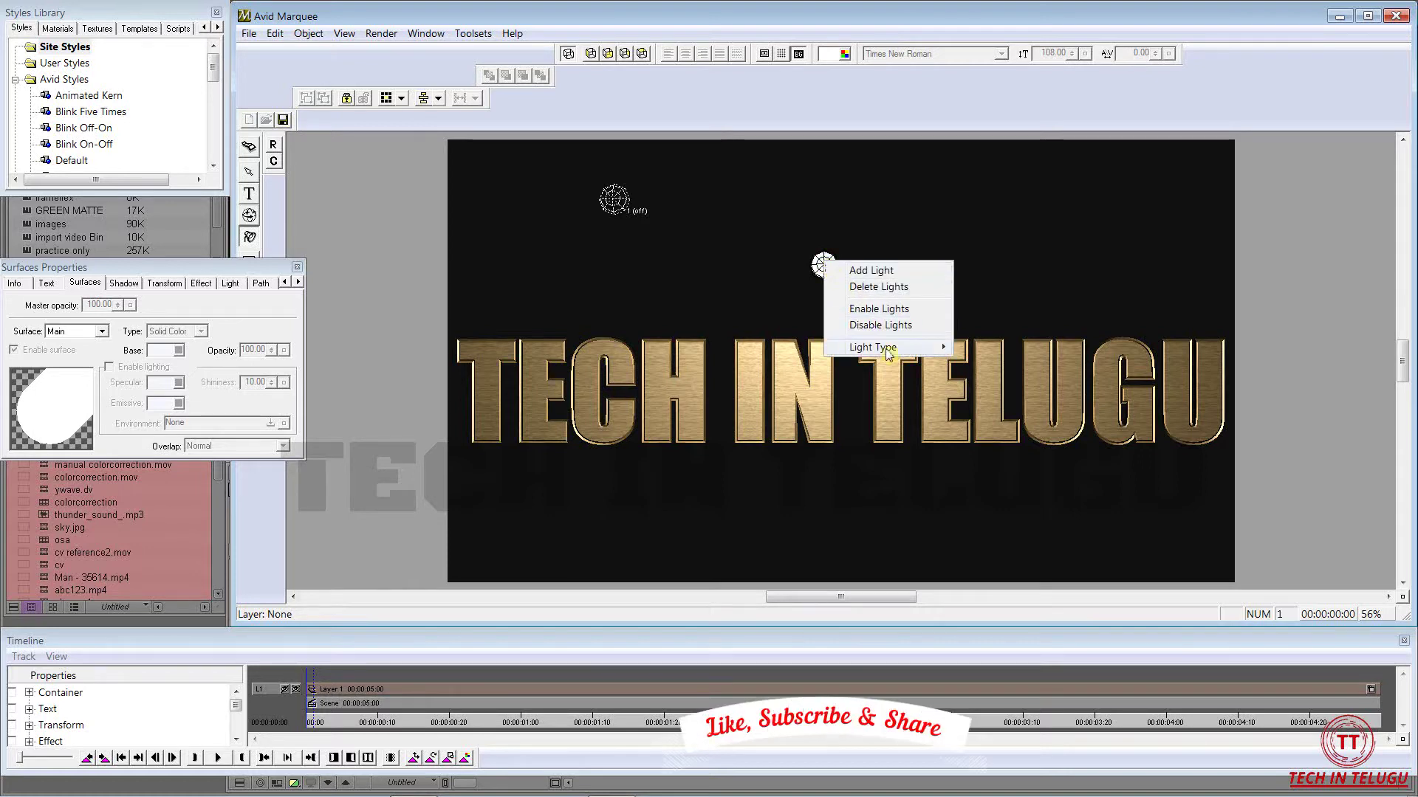
mouse_move(891, 356)
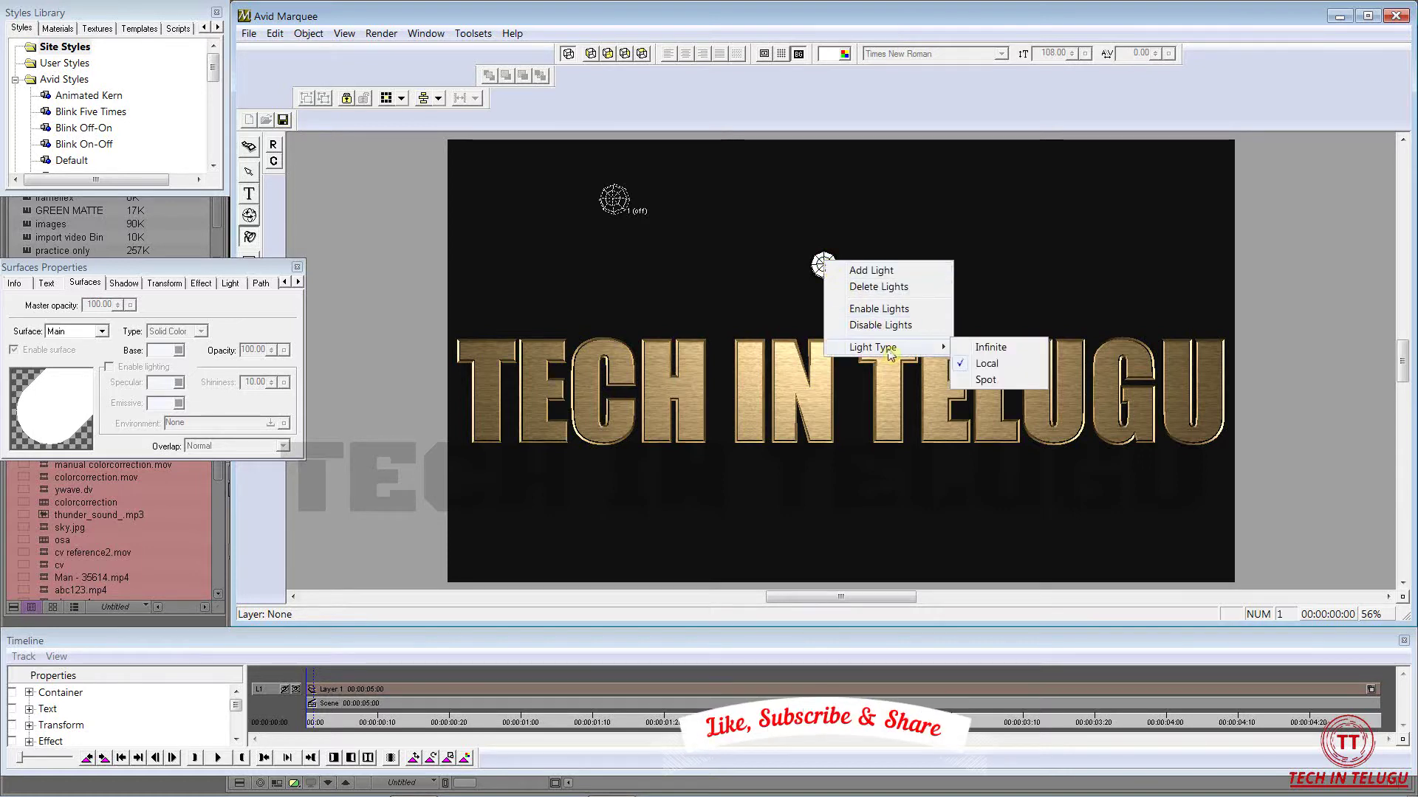
- Turn light 2 into a spot light and sweep its beam across TECH, INT and TELUGU
click(986, 380)
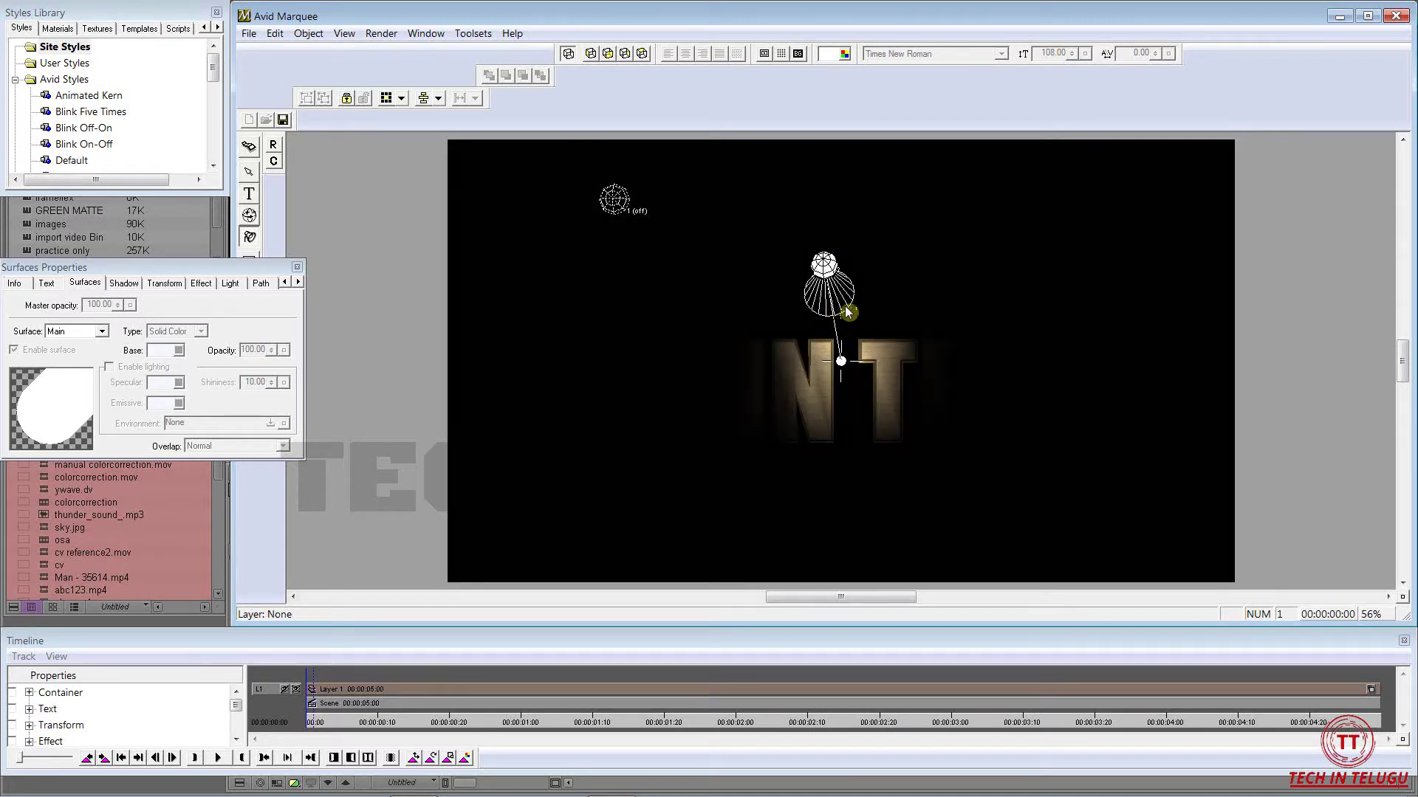
drag(824, 264, 493, 530)
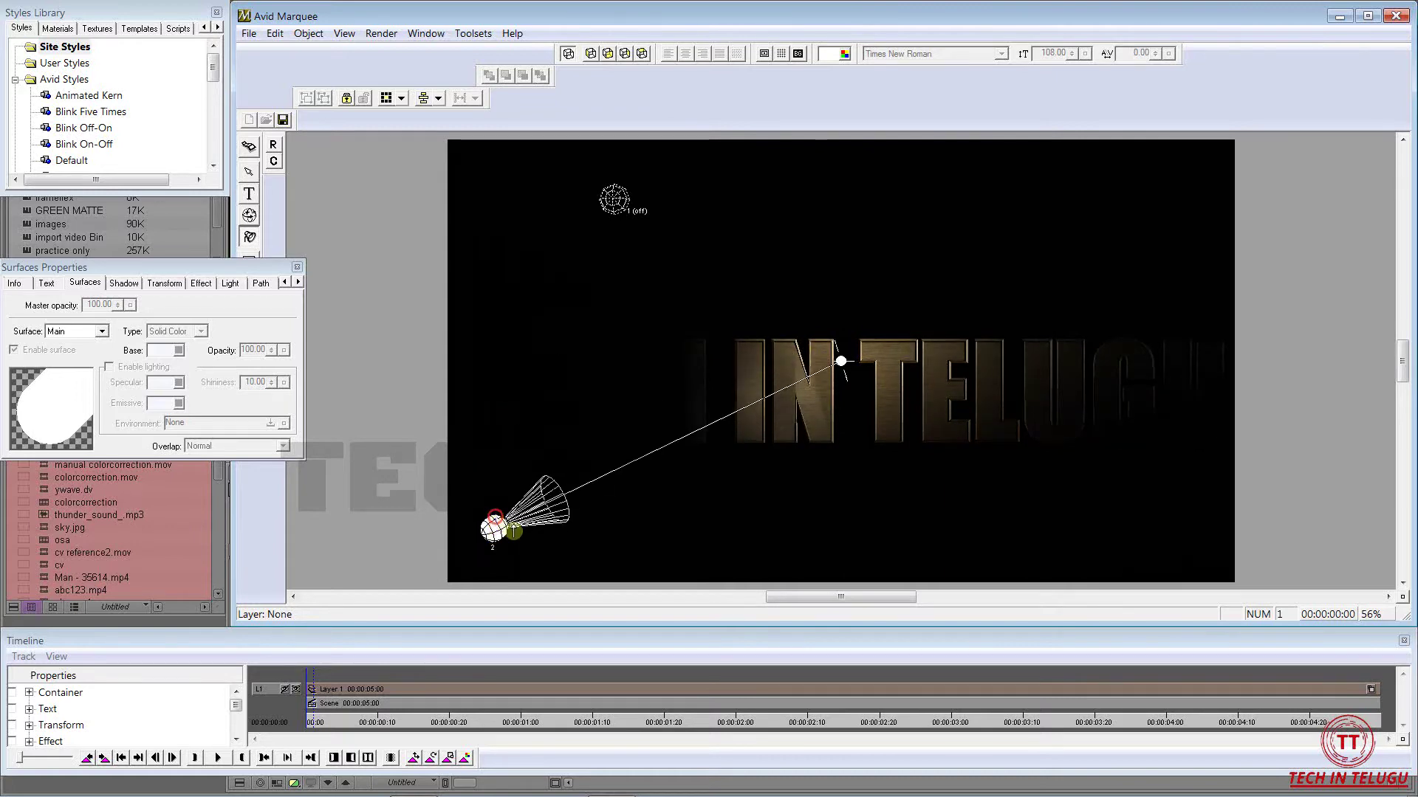
drag(493, 529, 847, 279)
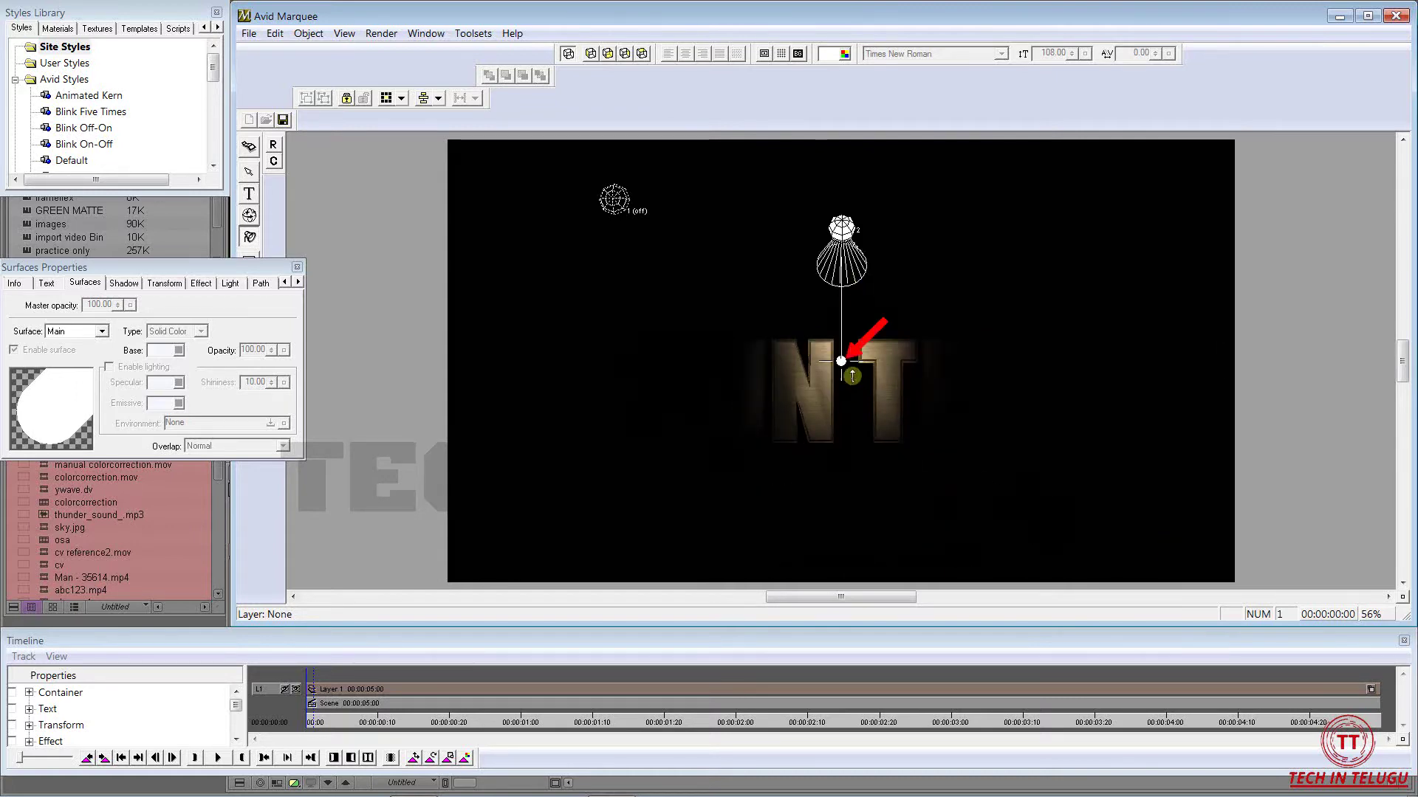
drag(841, 362, 554, 377)
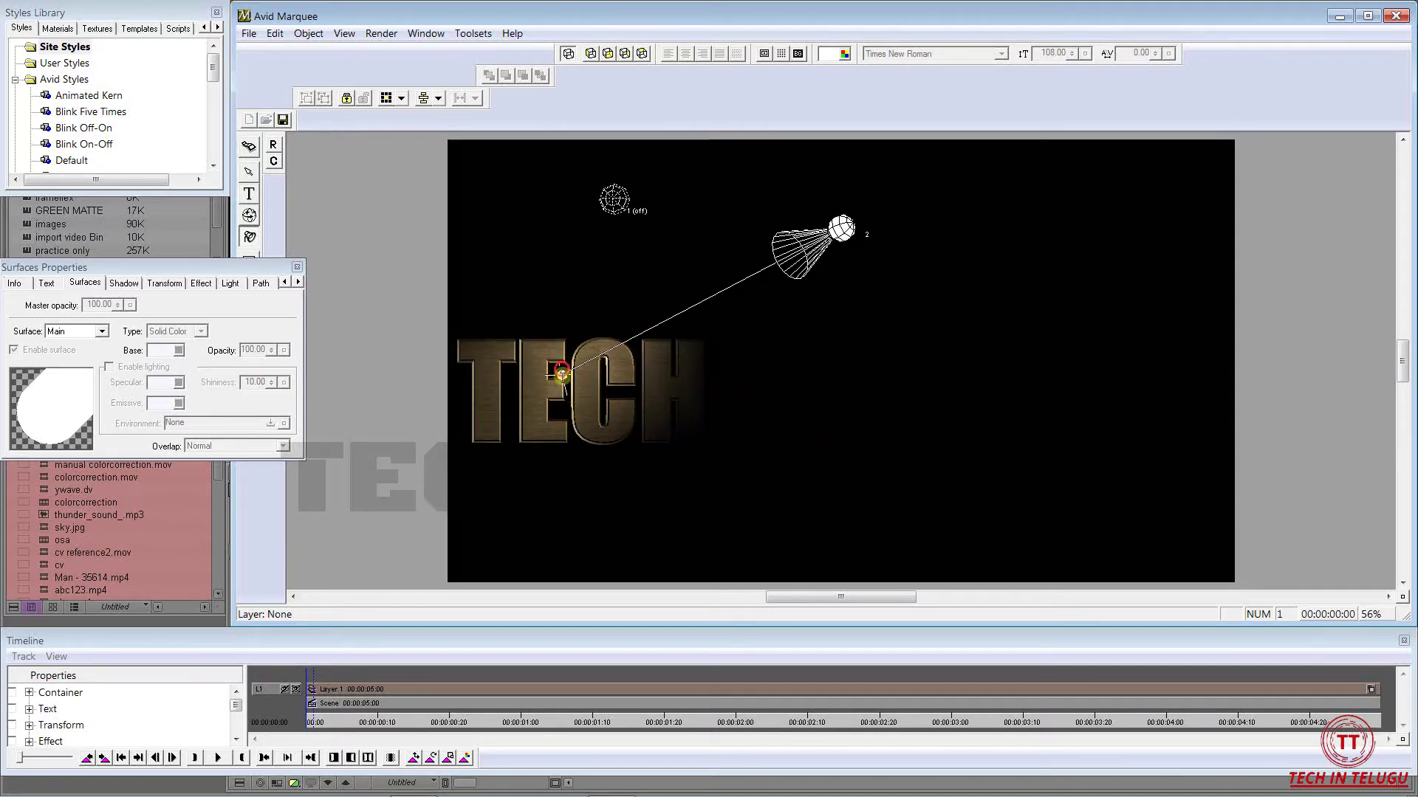
drag(559, 377, 817, 374)
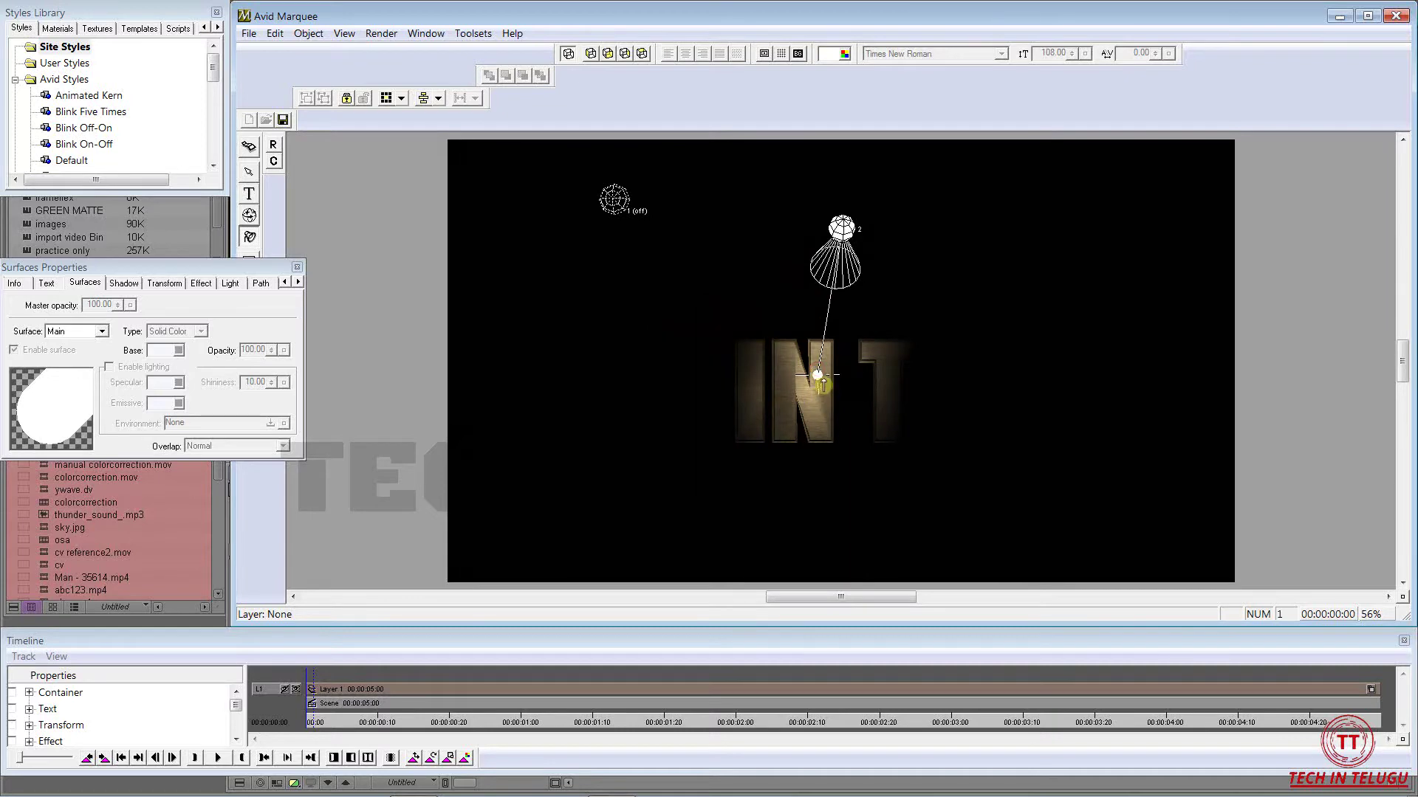
drag(817, 375, 990, 364)
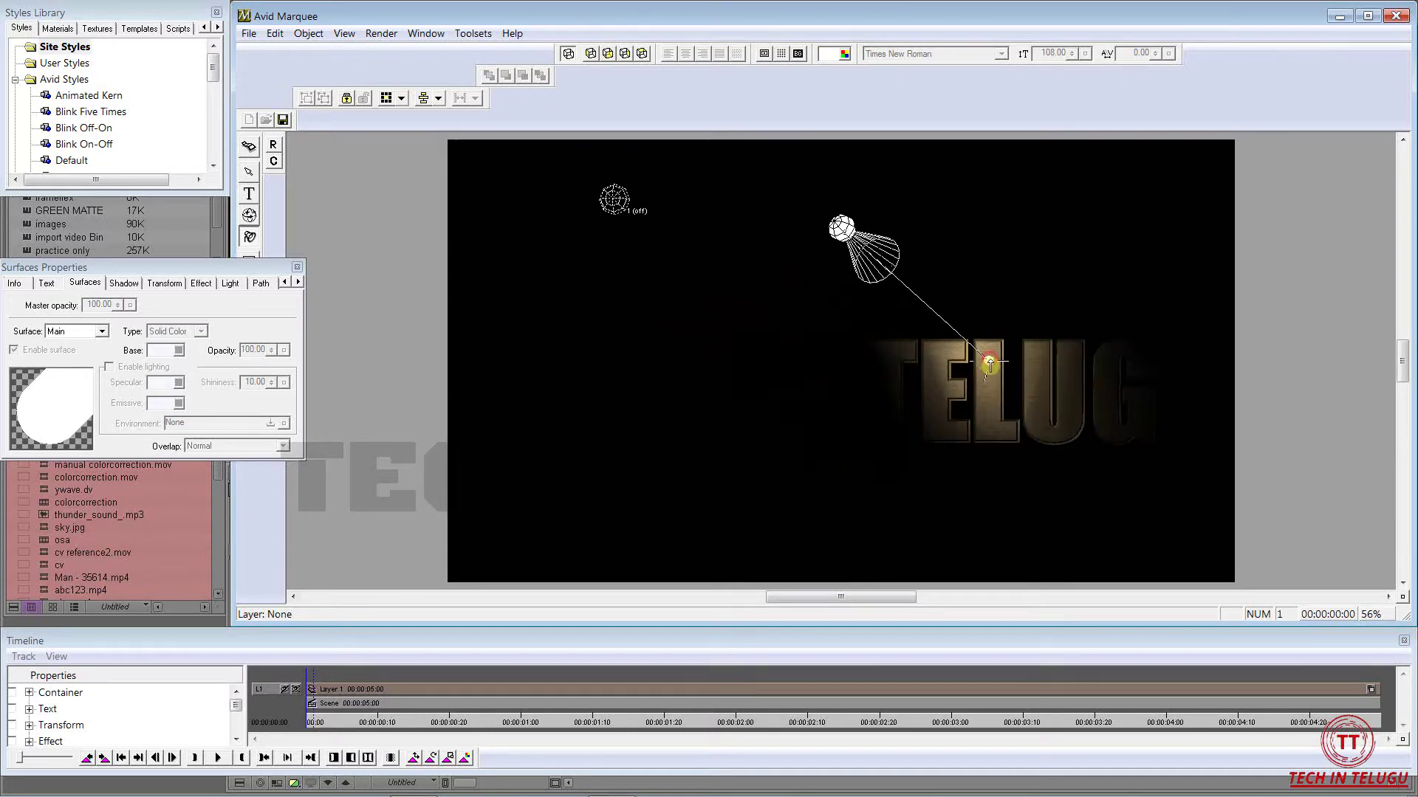
- Return to light editing and aim the spot light at the letter N
click(715, 367)
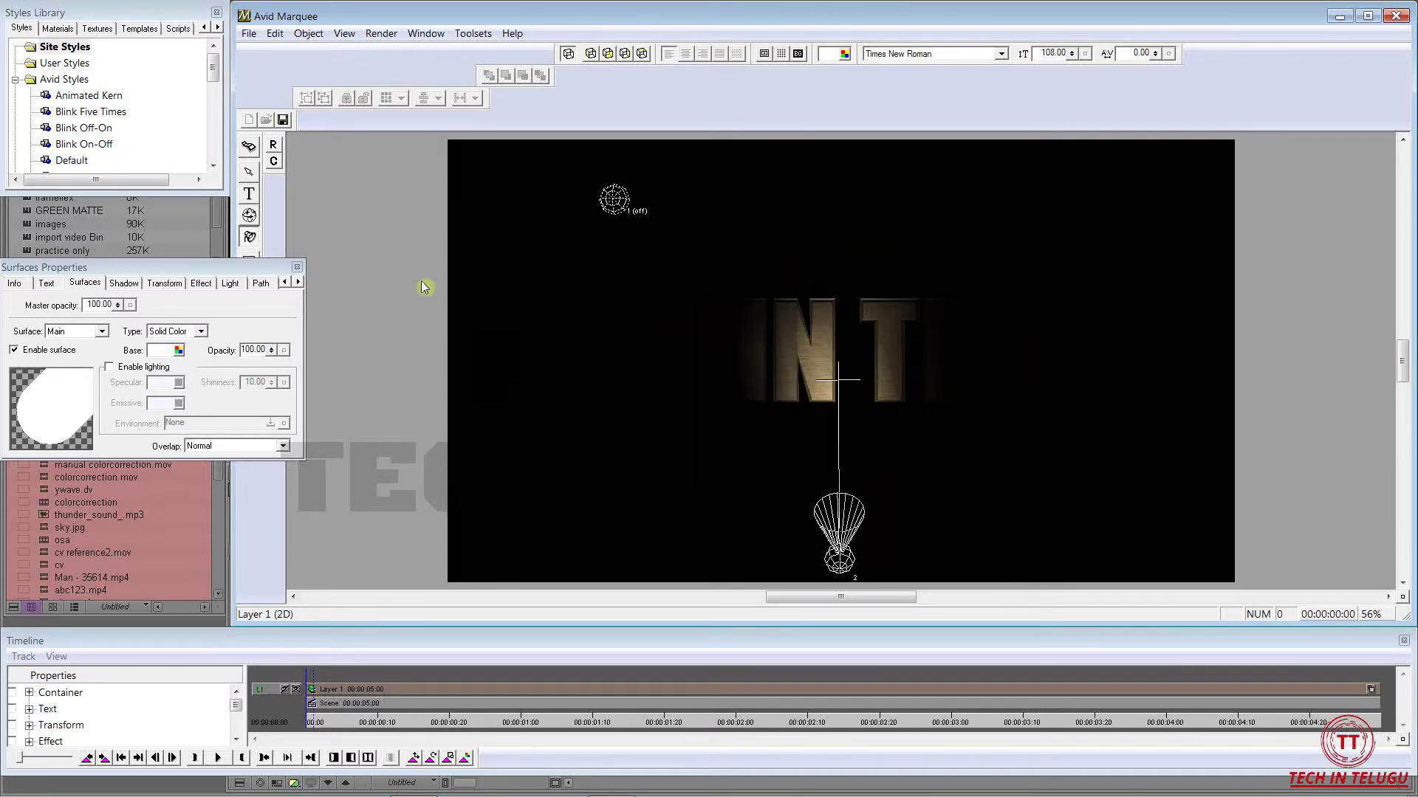
click(249, 173)
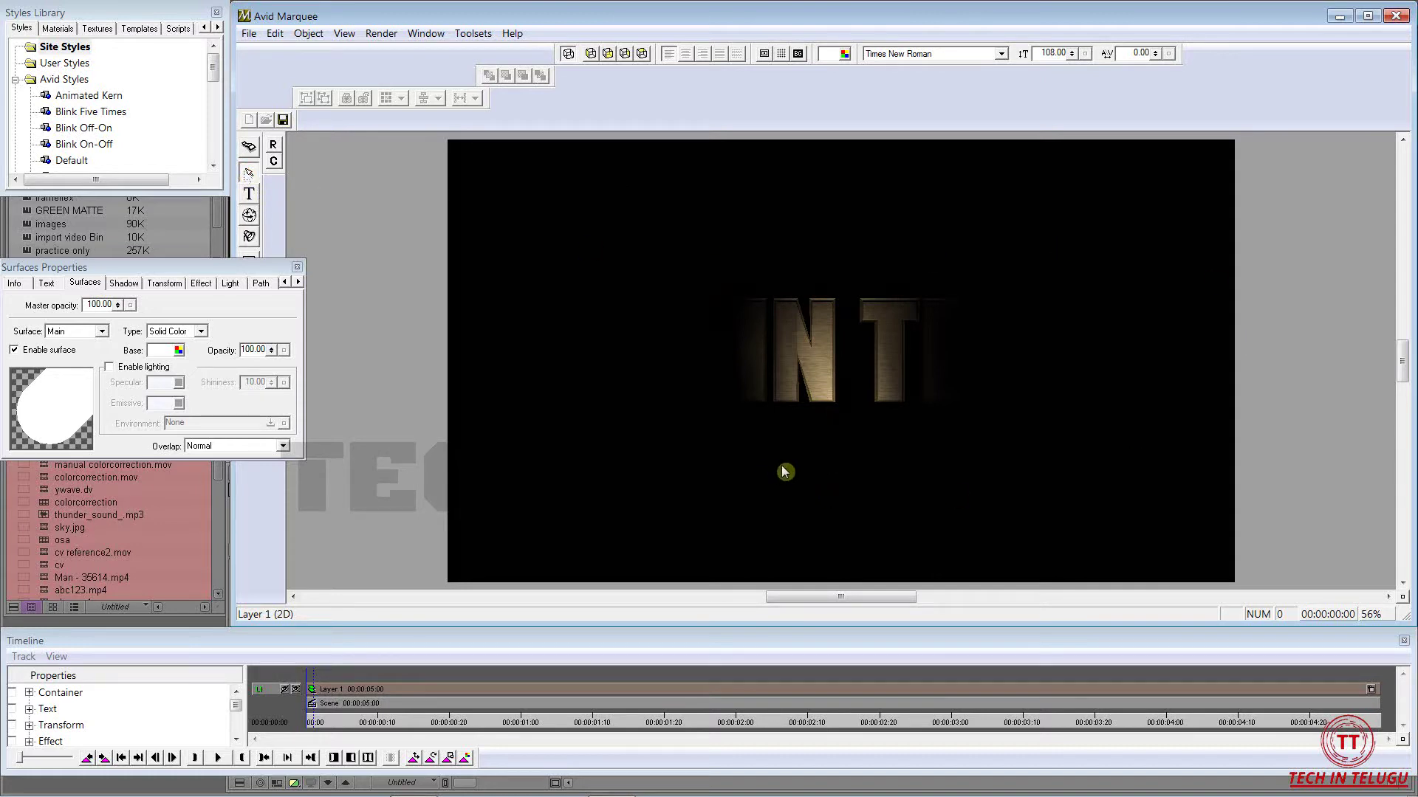
click(249, 237)
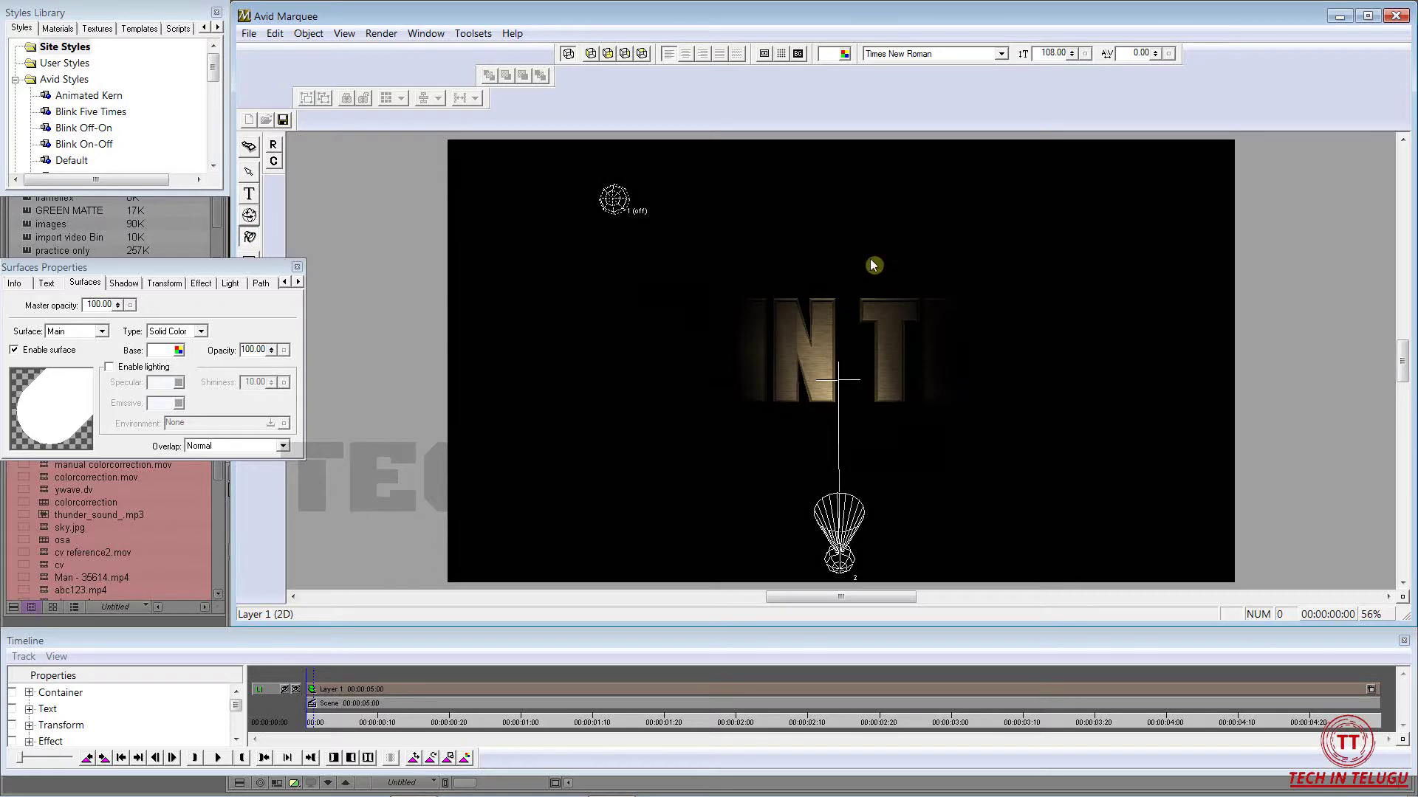
drag(838, 381, 799, 360)
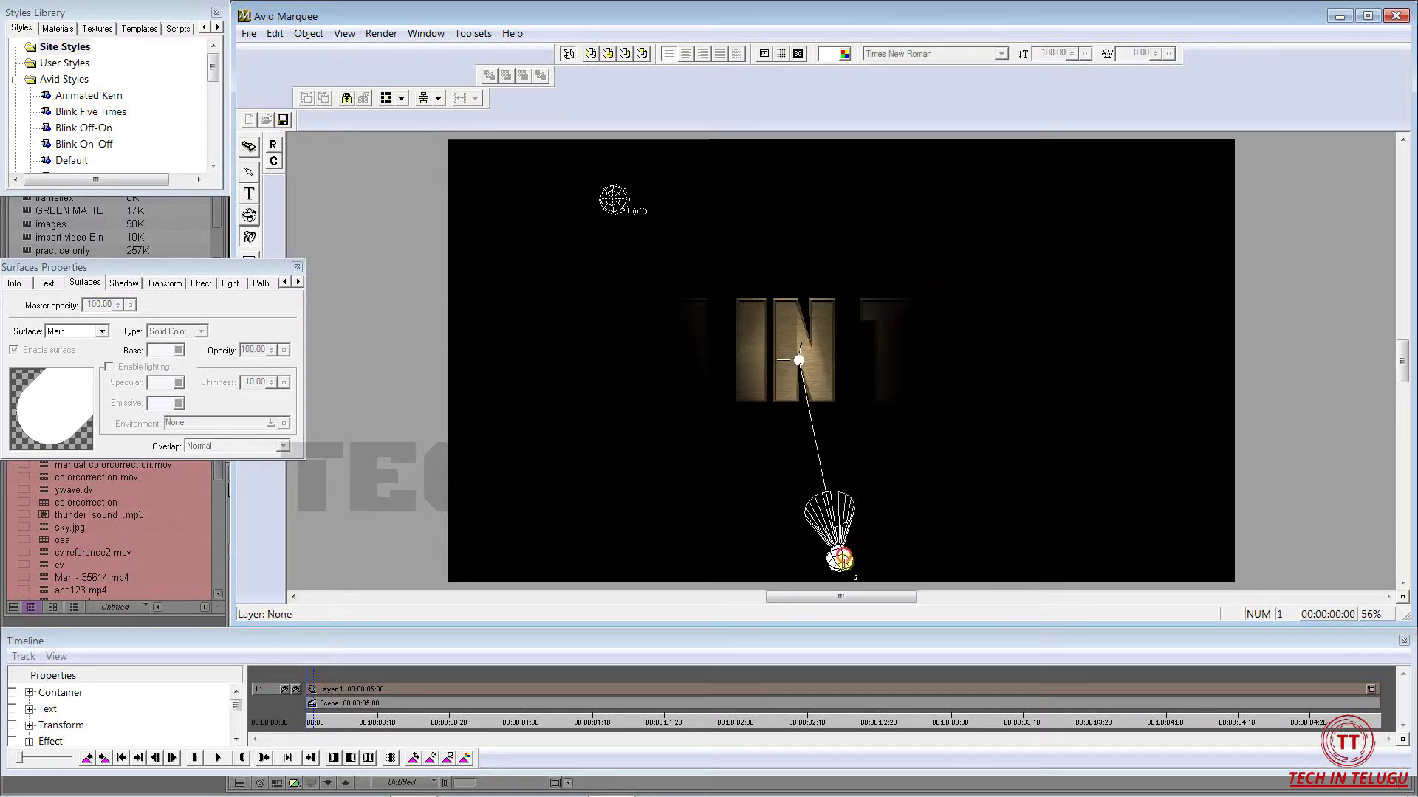
- Show the spot light's properties, keep Type as Spot, and leave its colour white
click(231, 287)
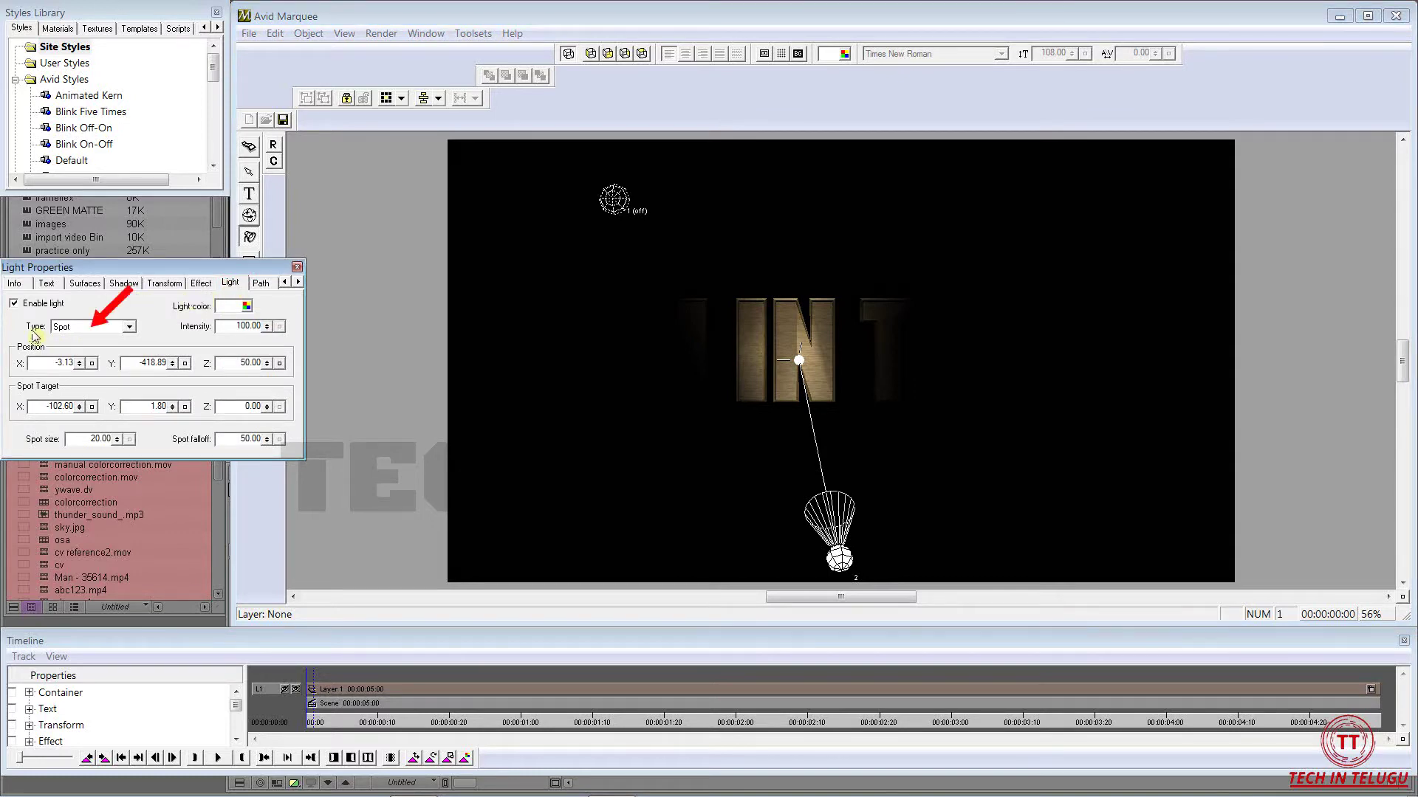
click(129, 328)
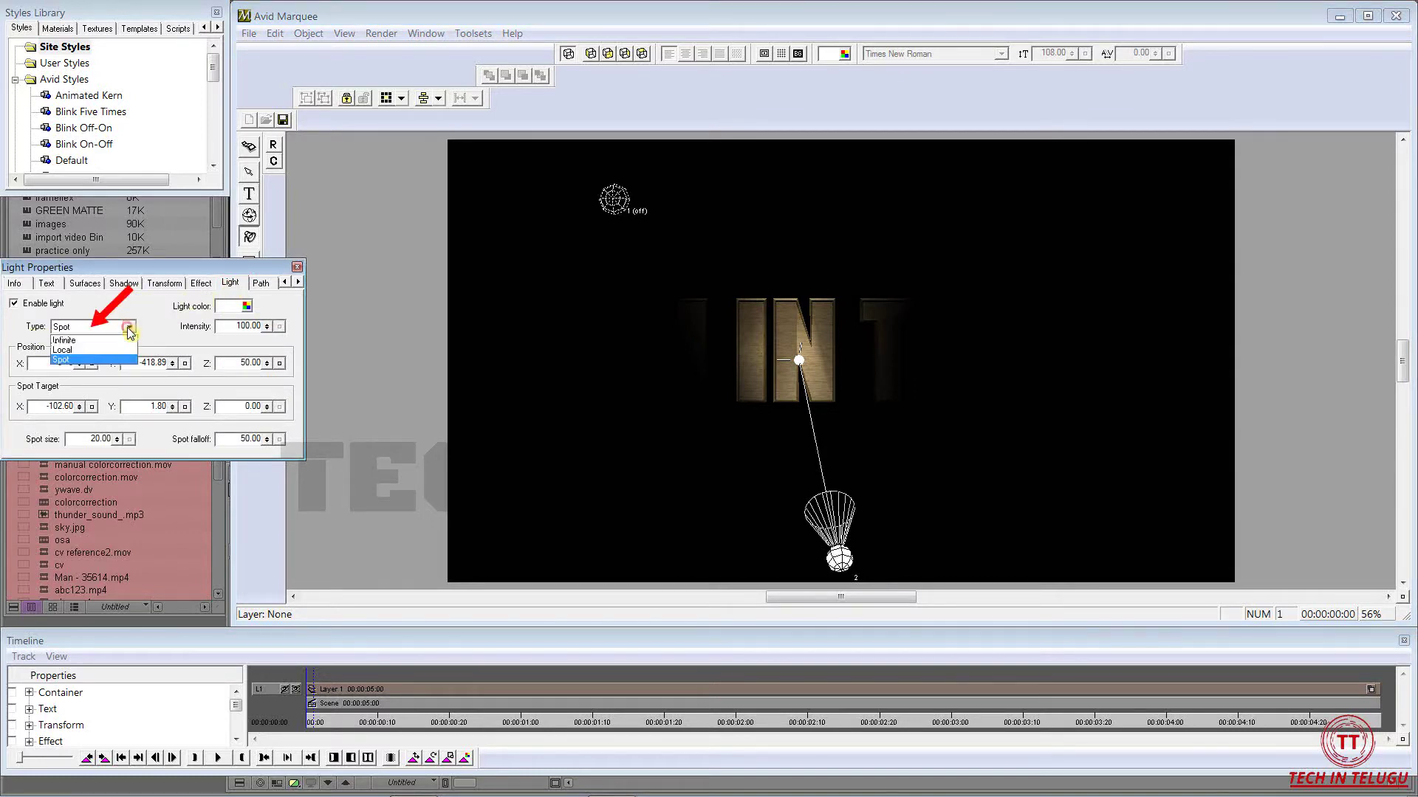
click(107, 360)
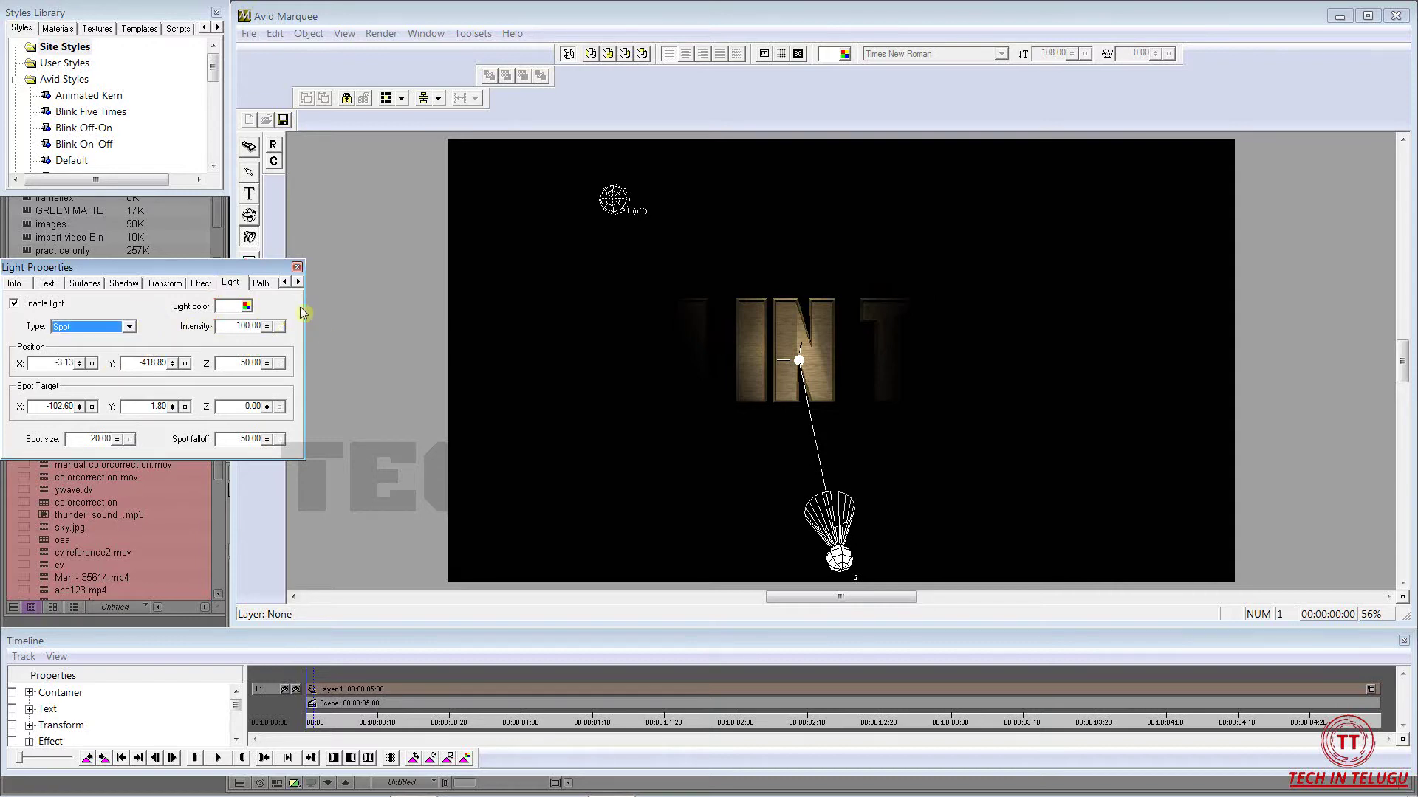
click(246, 306)
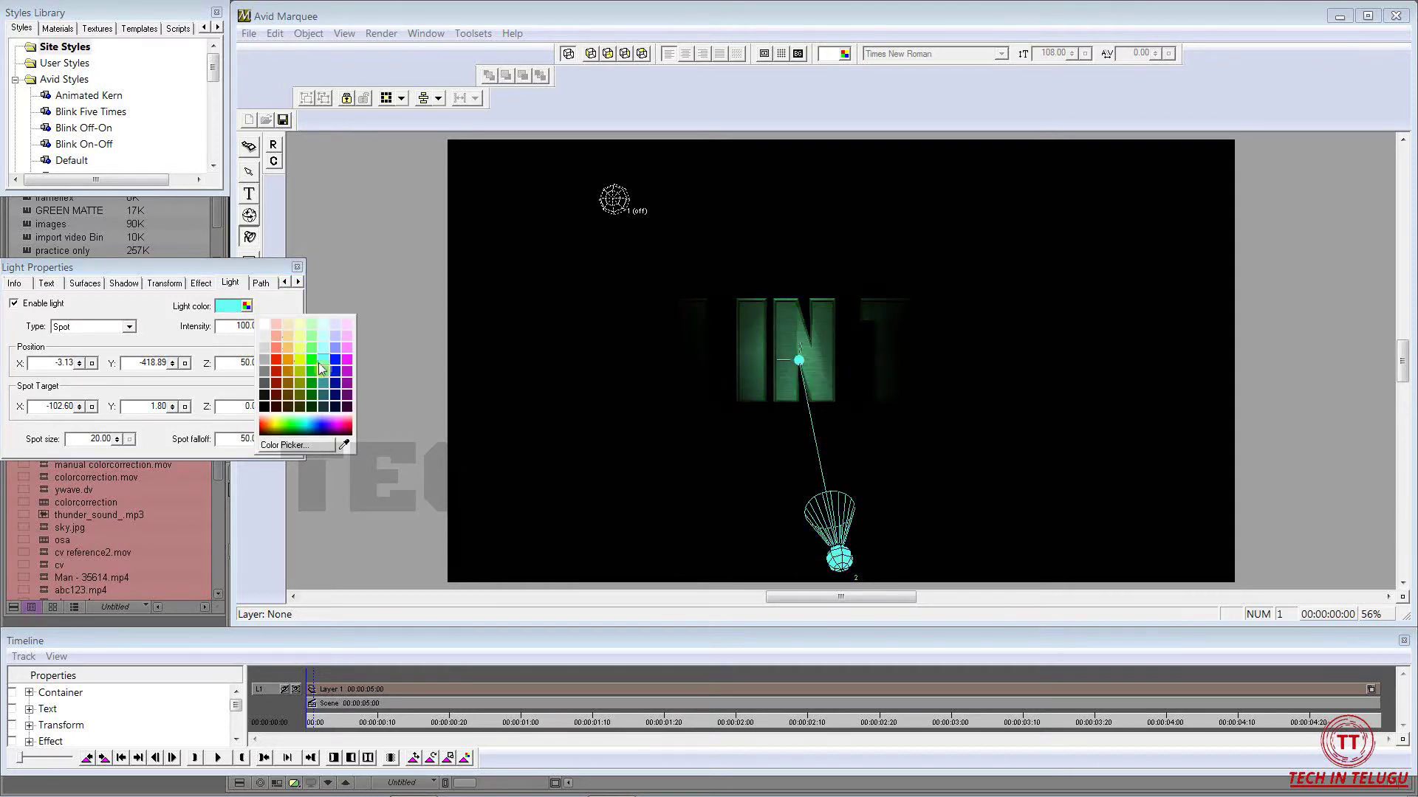
click(274, 304)
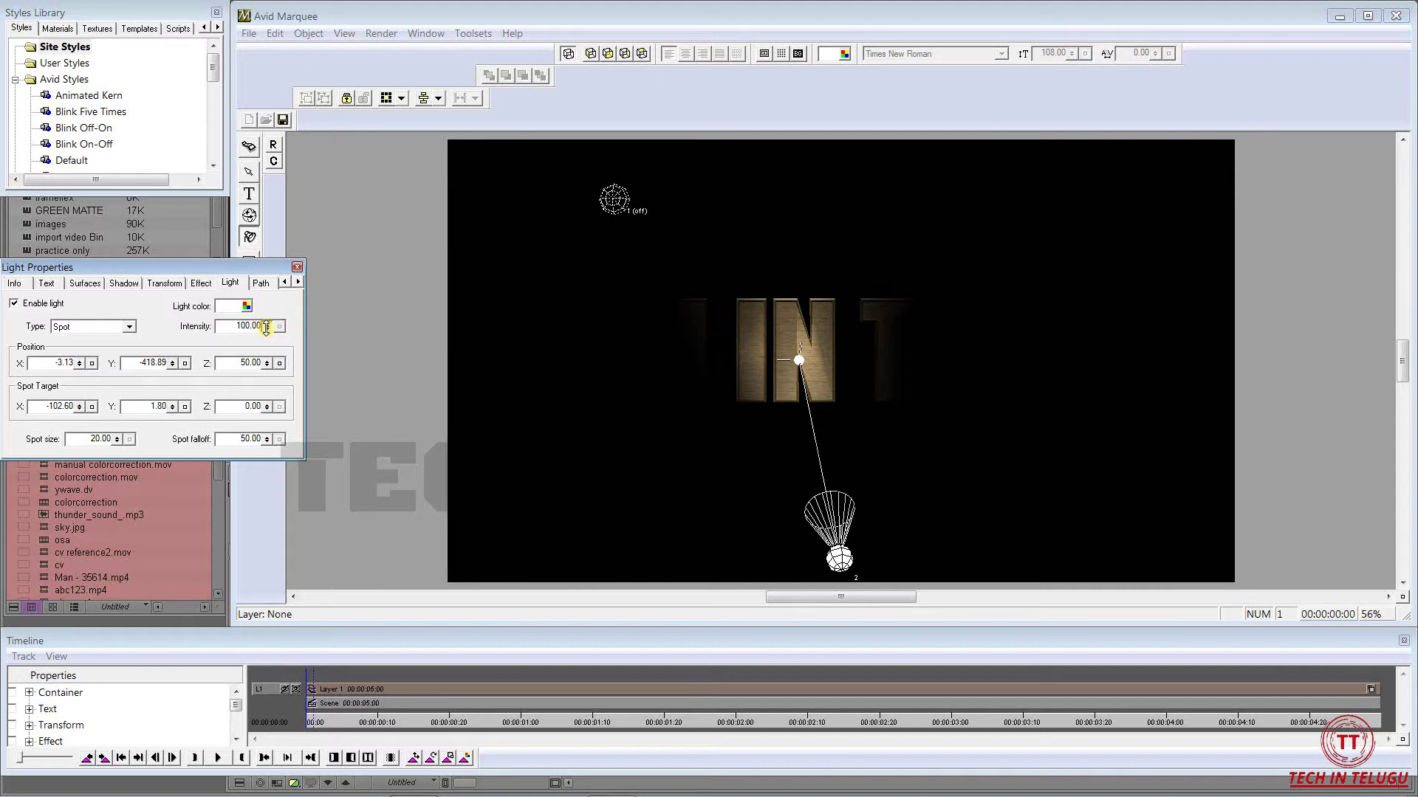
mouse_move(267, 327)
mouse_down()
mouse_move(264, 506)
mouse_move(277, 245)
mouse_move(289, 307)
mouse_up()
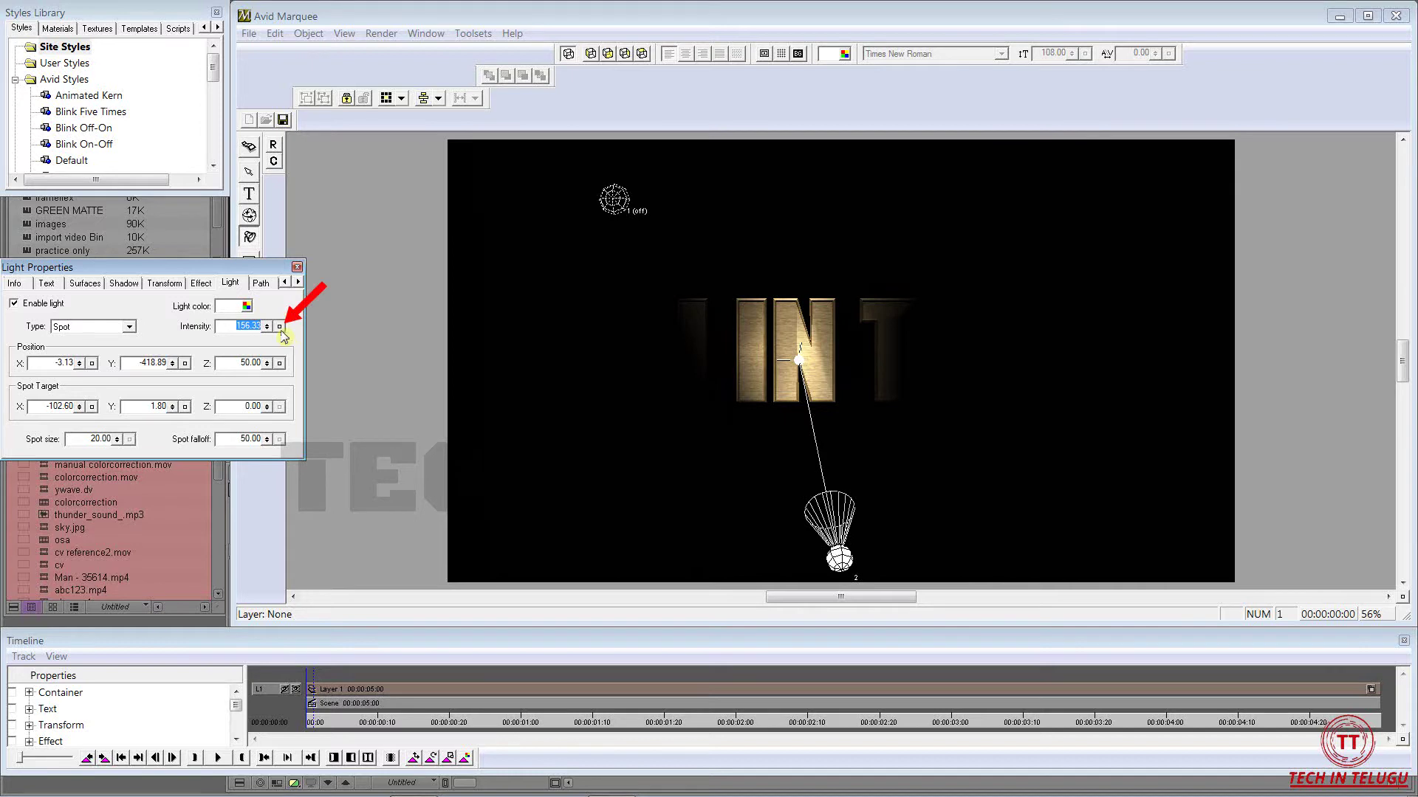
text(100)
key(Return)
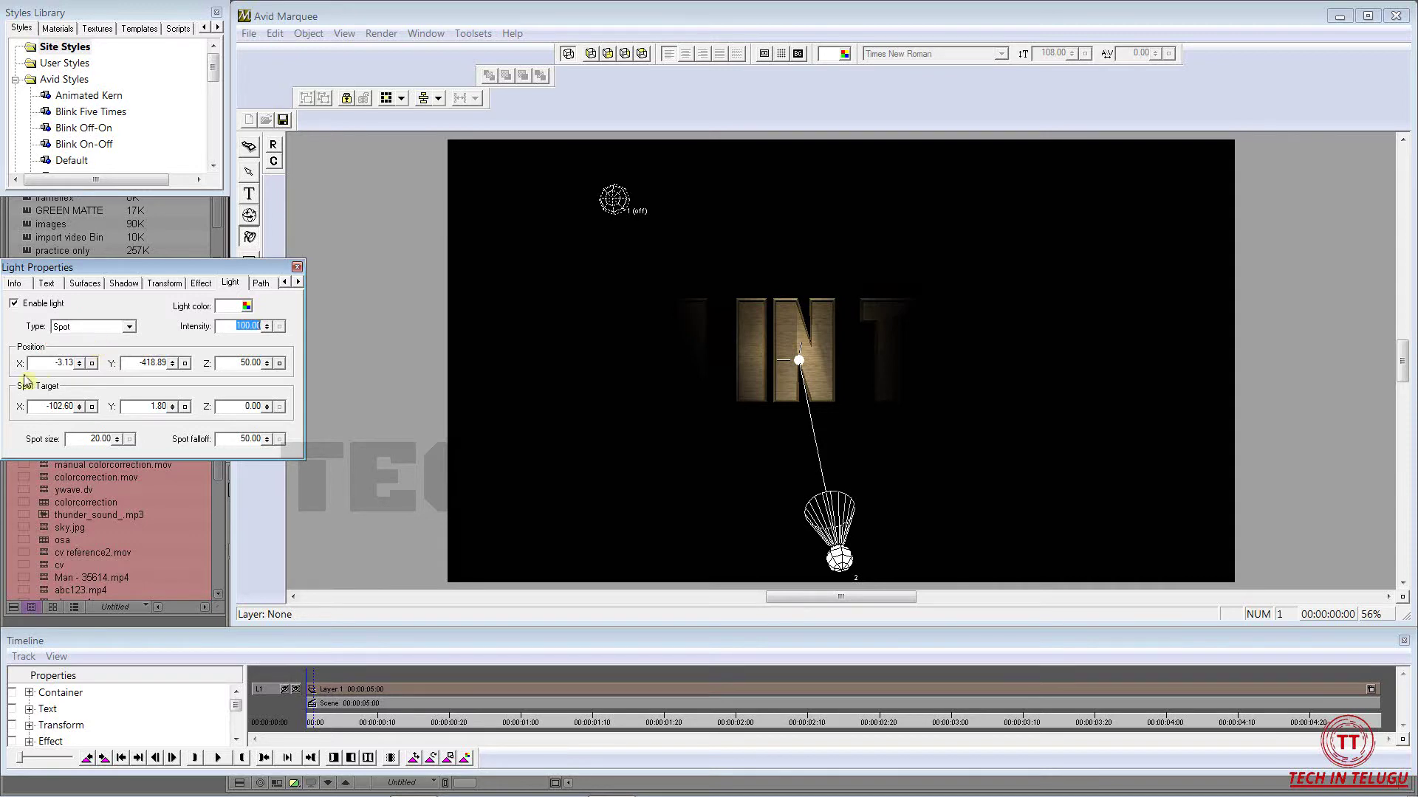
click(80, 364)
- Reset the light's X to 0 and re-aim the spot target onto HIN (X -172.80, Y 37.80)
mouse_move(80, 363)
mouse_down()
mouse_move(87, 406)
mouse_move(95, 266)
mouse_move(100, 388)
mouse_up()
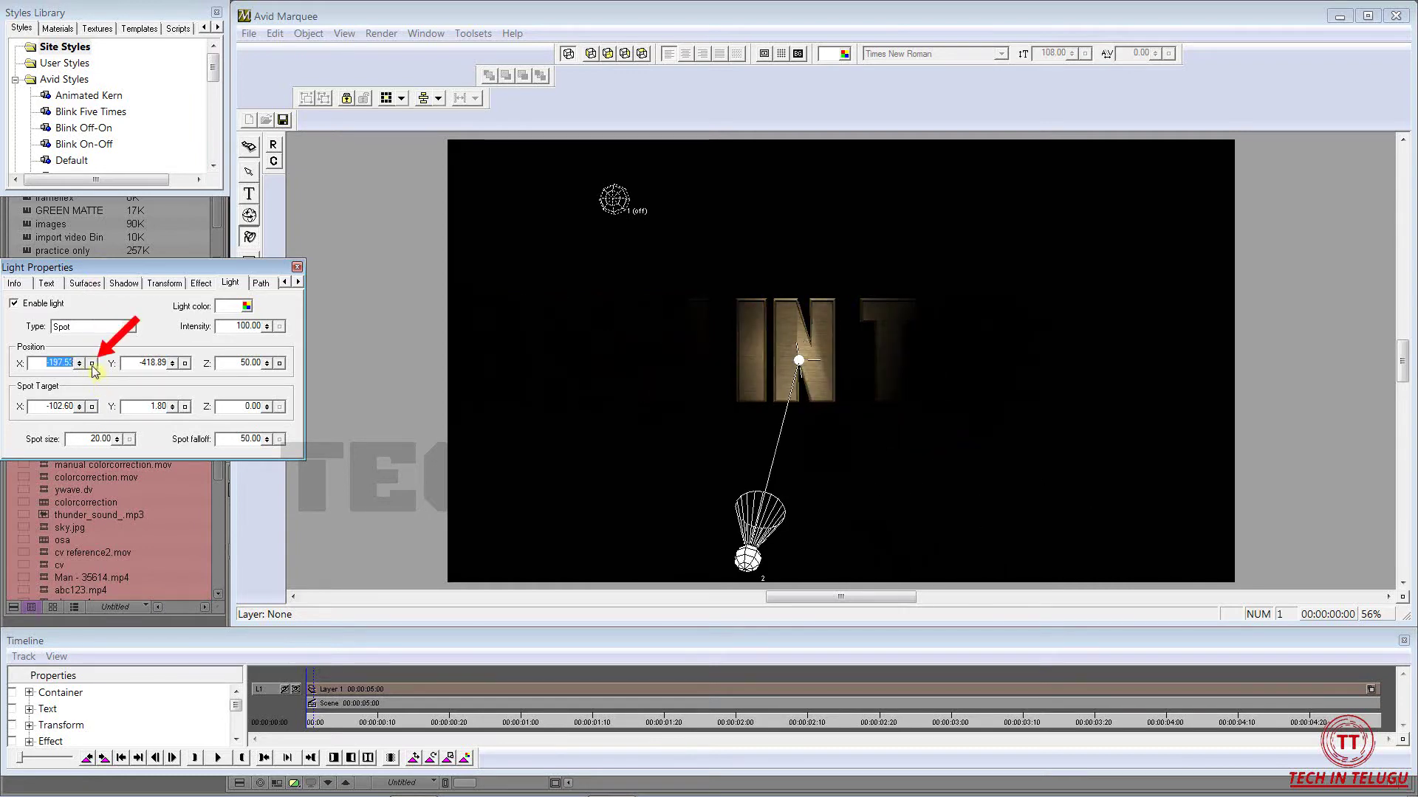
click(91, 363)
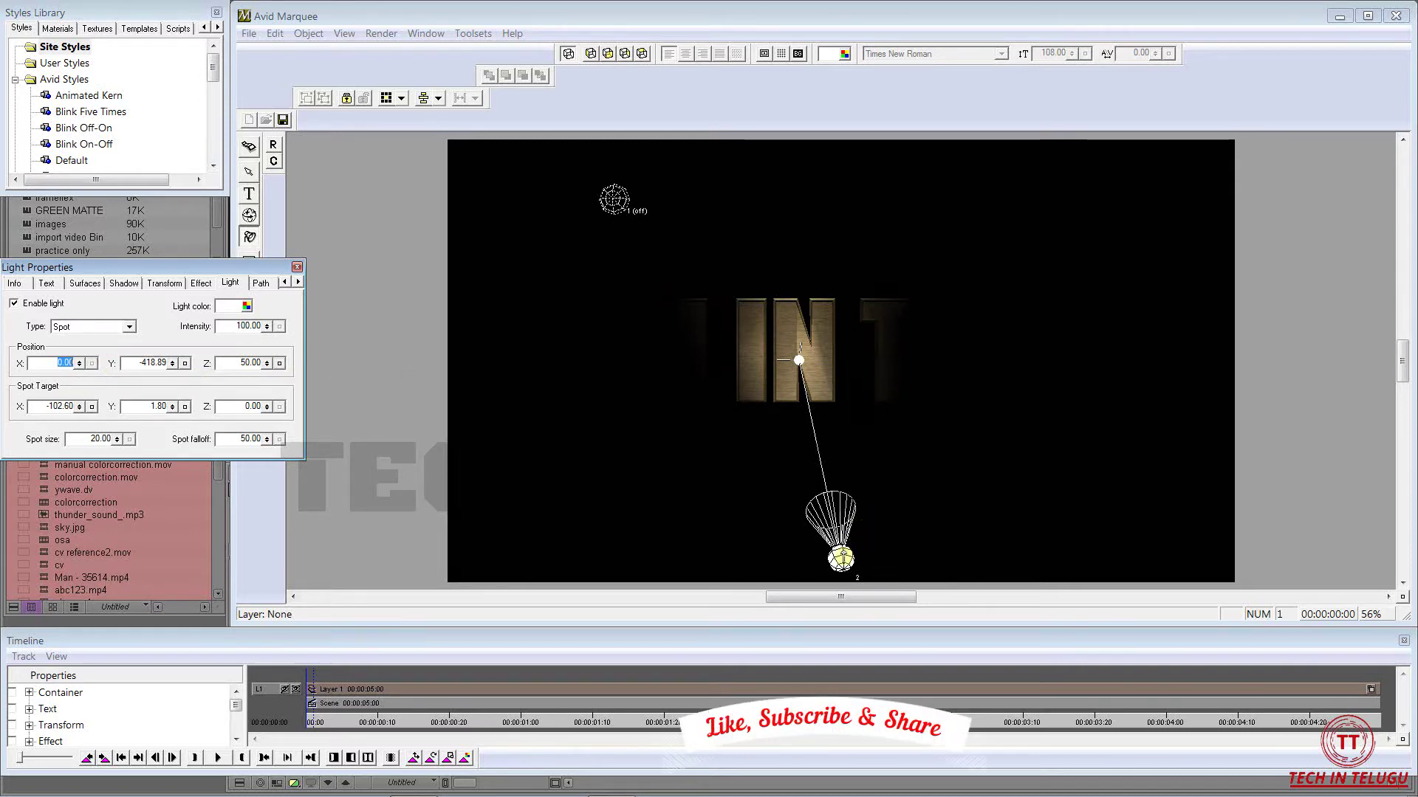
mouse_move(841, 556)
mouse_down()
mouse_move(530, 522)
mouse_move(862, 538)
mouse_move(807, 550)
mouse_up()
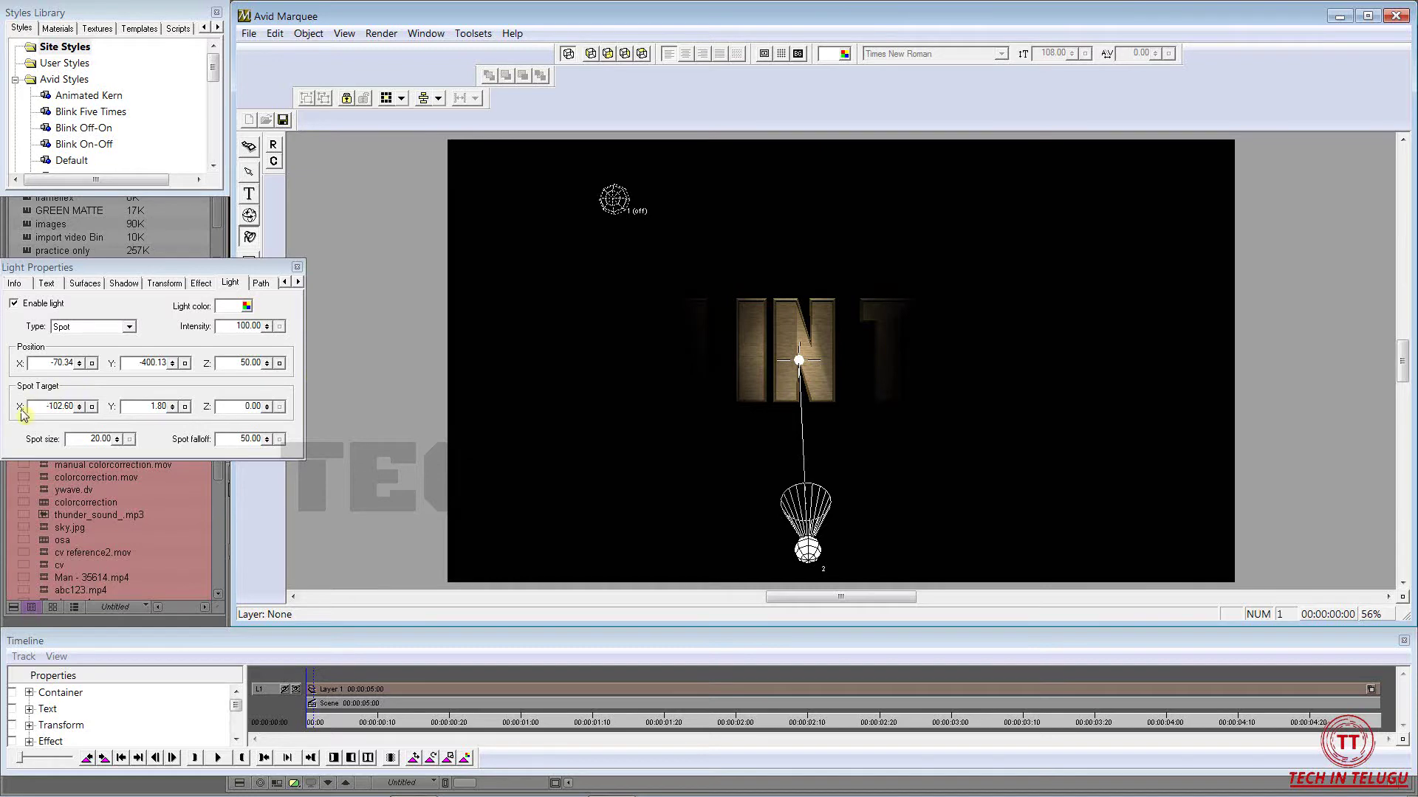
click(157, 406)
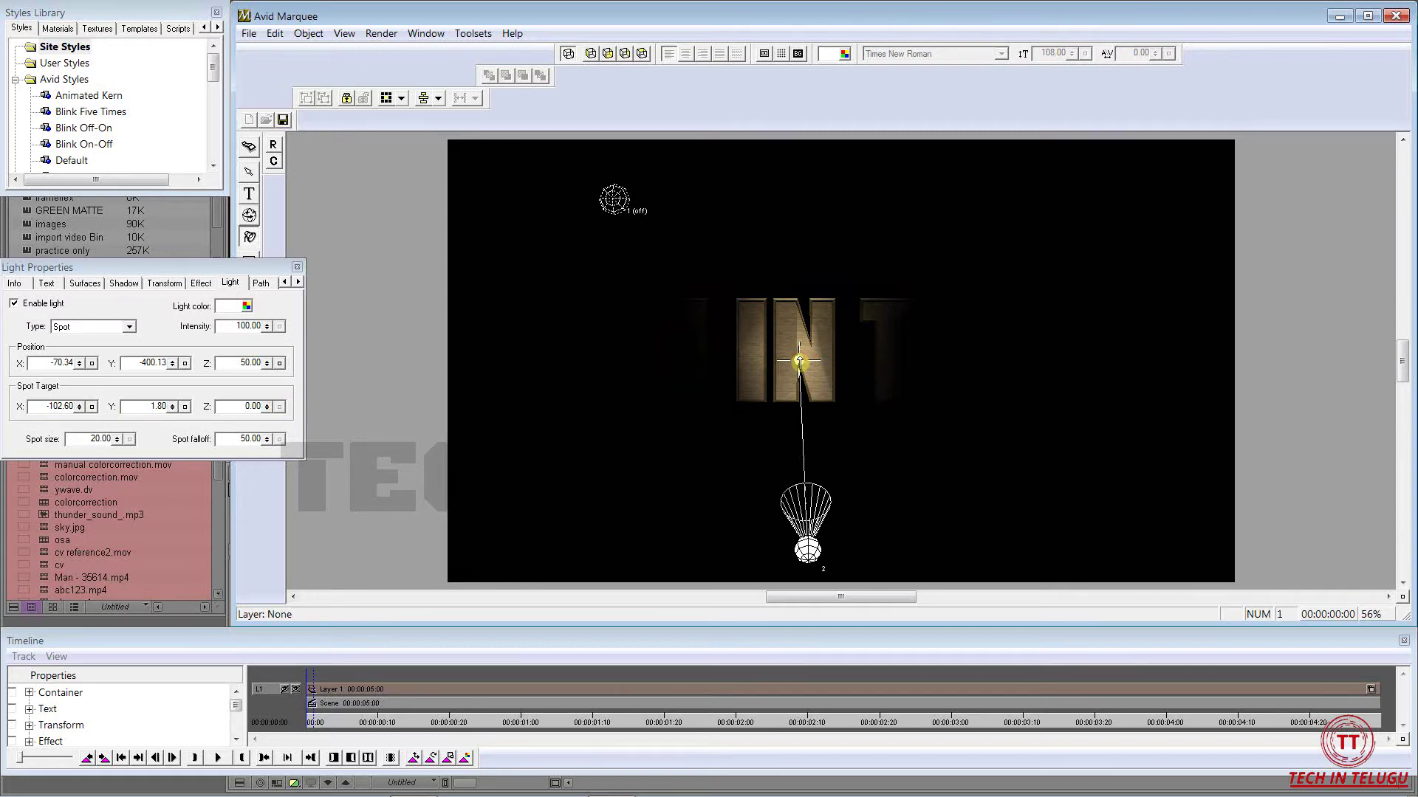
mouse_move(800, 361)
mouse_down()
mouse_move(795, 342)
mouse_move(773, 339)
mouse_up()
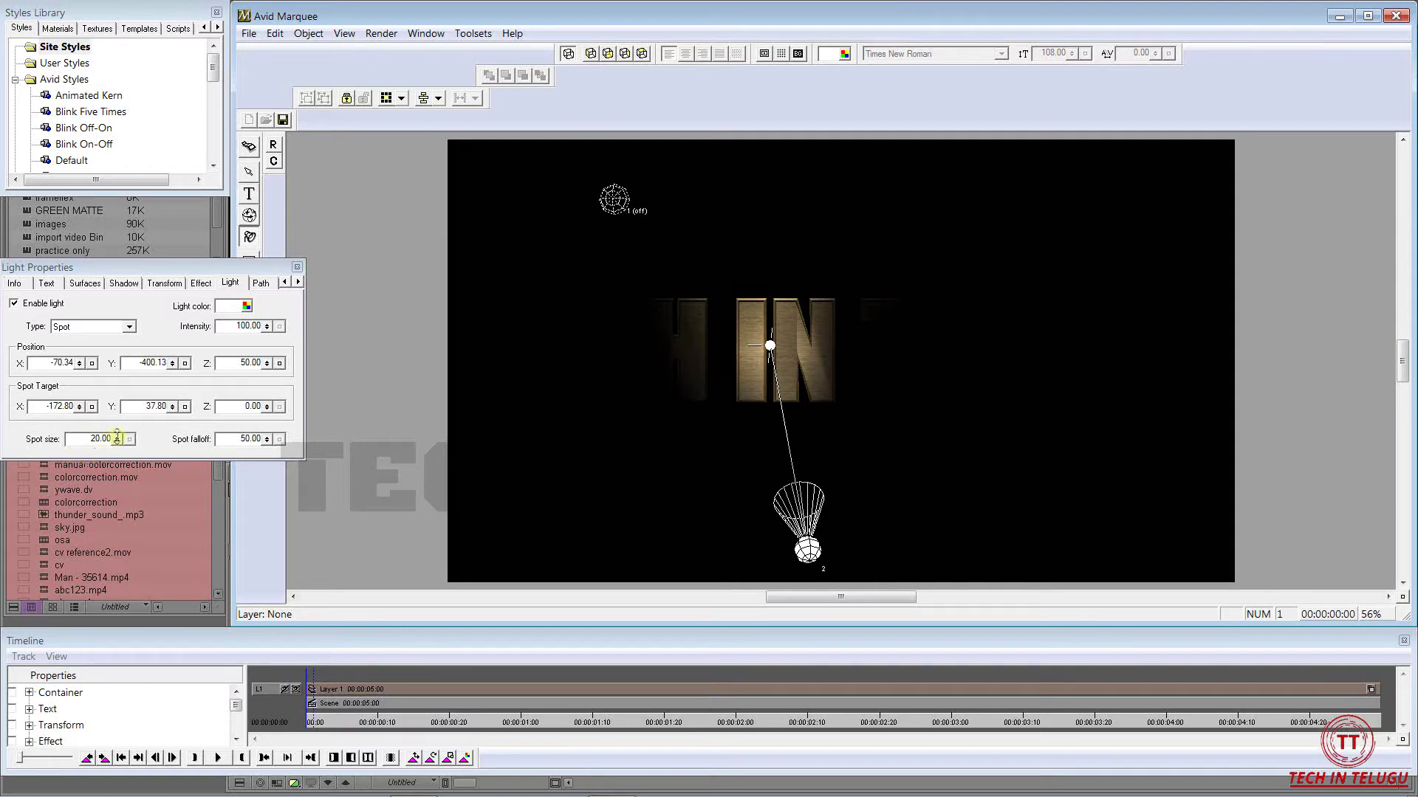
drag(118, 440, 117, 442)
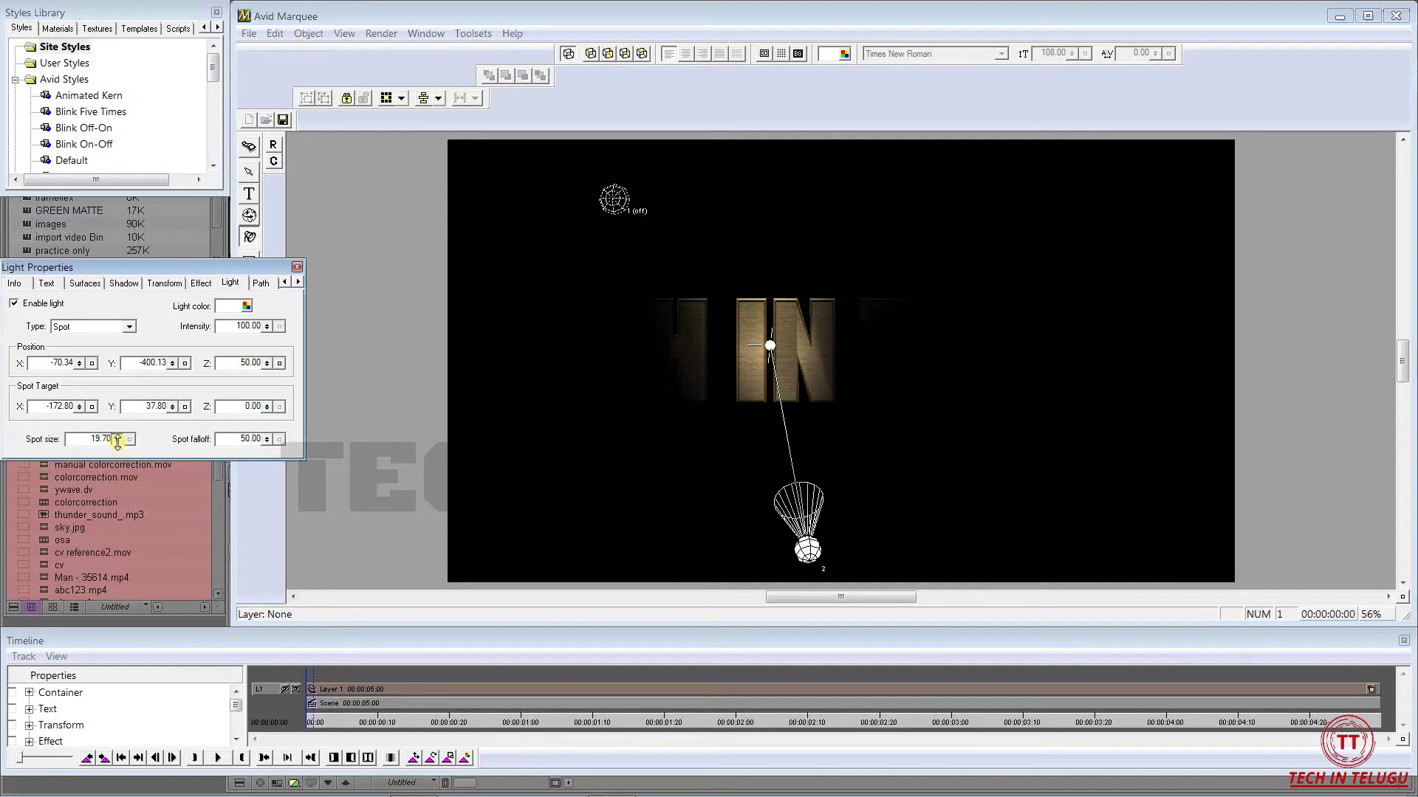
- Try wider and narrower spotlight cones, then set the spot size to 20
drag(117, 442, 136, 371)
drag(151, 333, 177, 291)
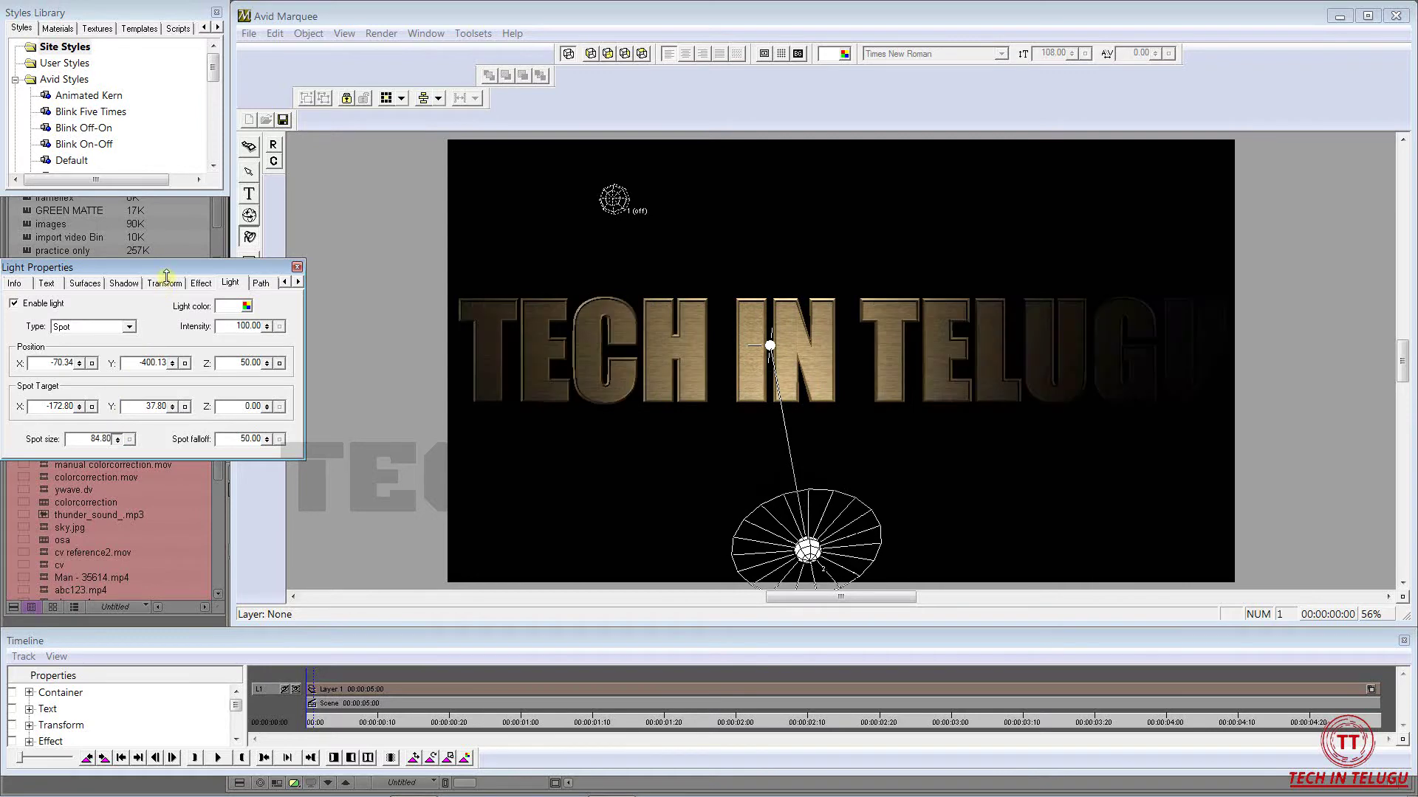
drag(177, 290, 151, 480)
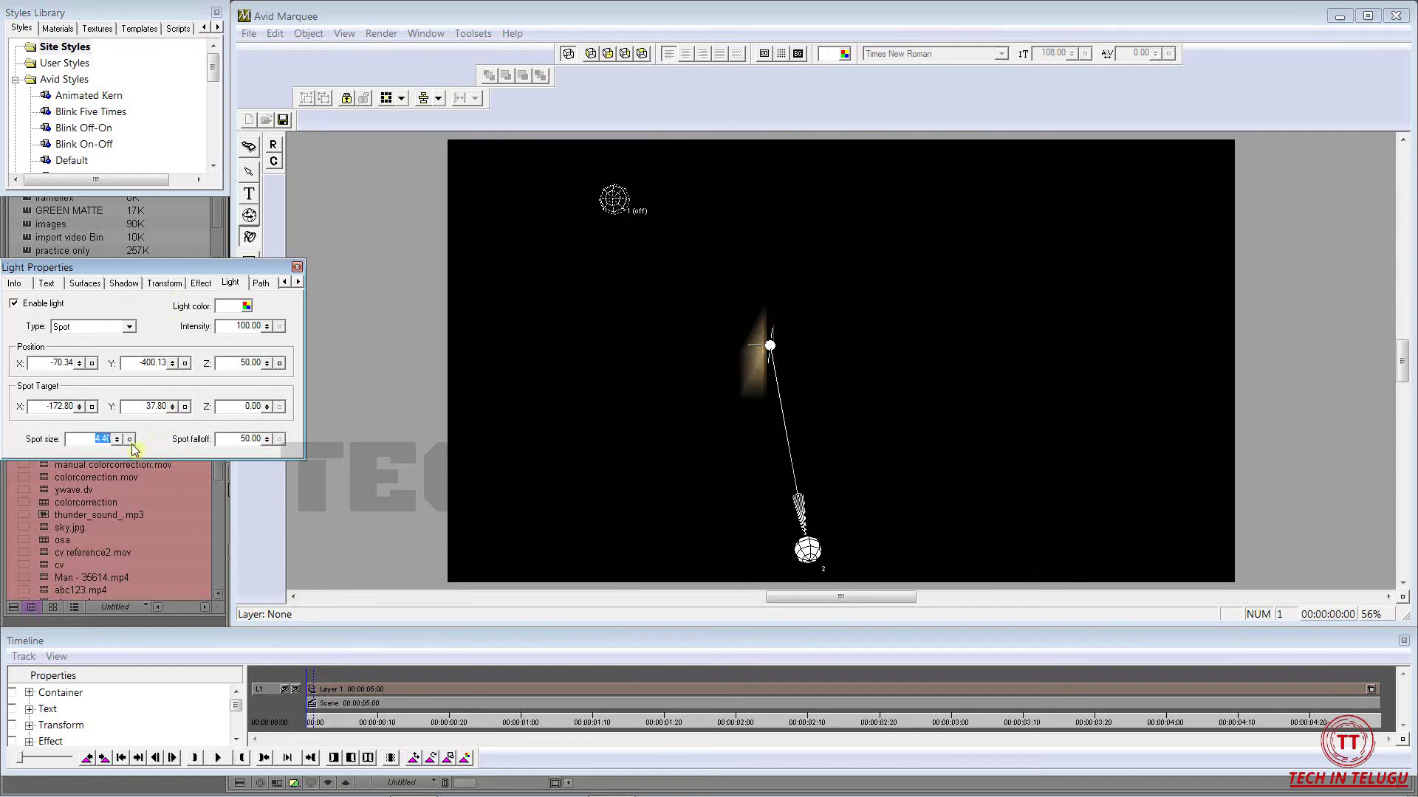
text(20)
key(Return)
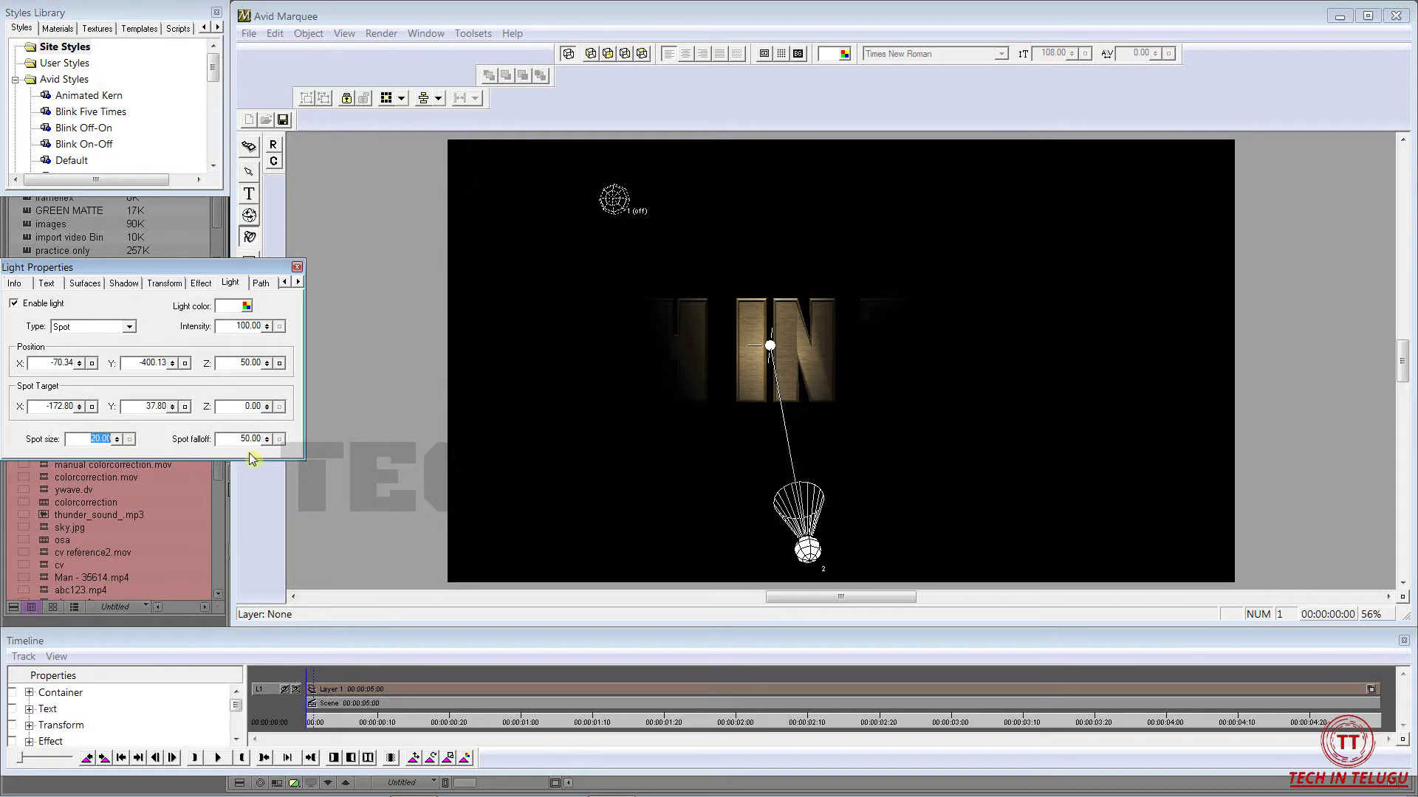
- Raise the spot falloff to 100, then lower it back to about 48
click(266, 441)
drag(266, 440, 279, 305)
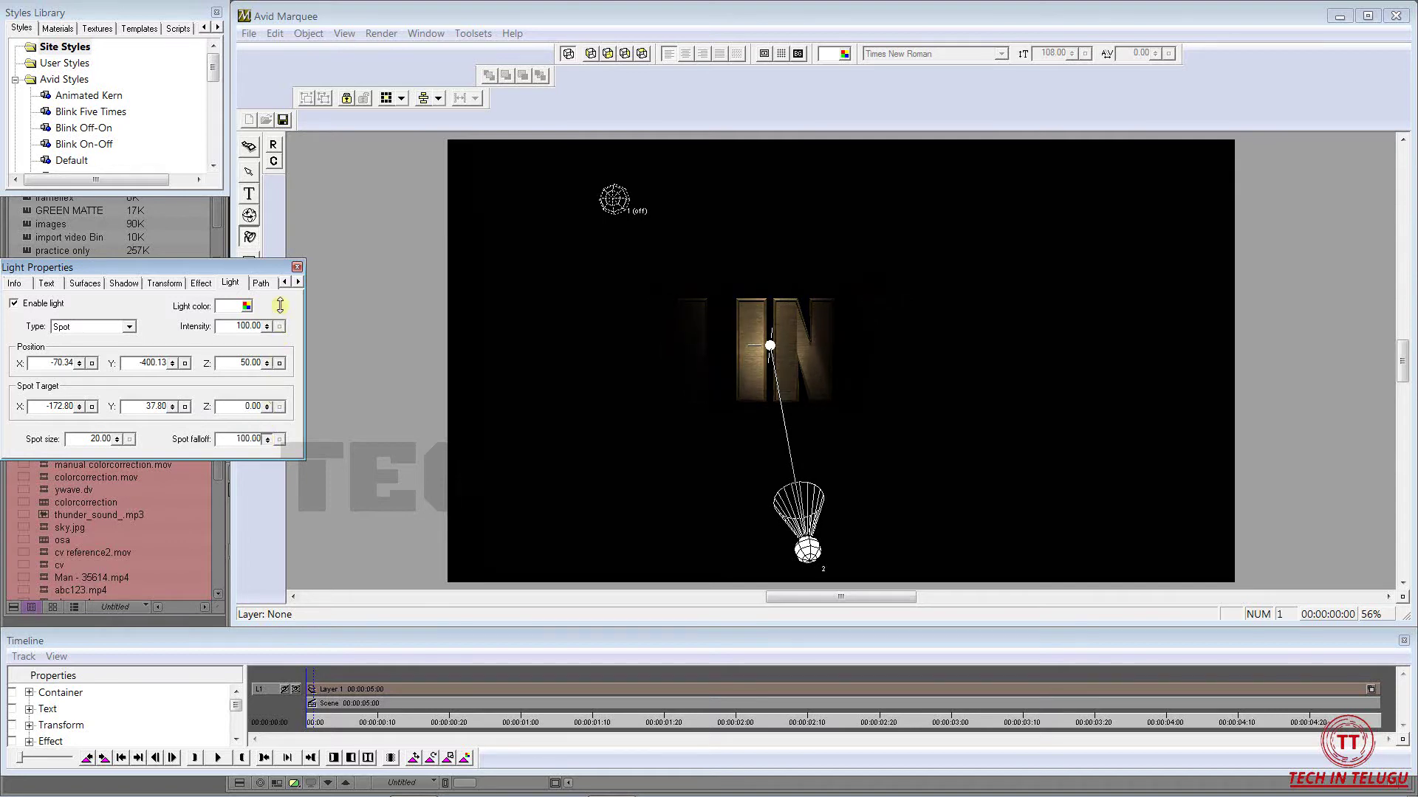
drag(280, 289, 275, 595)
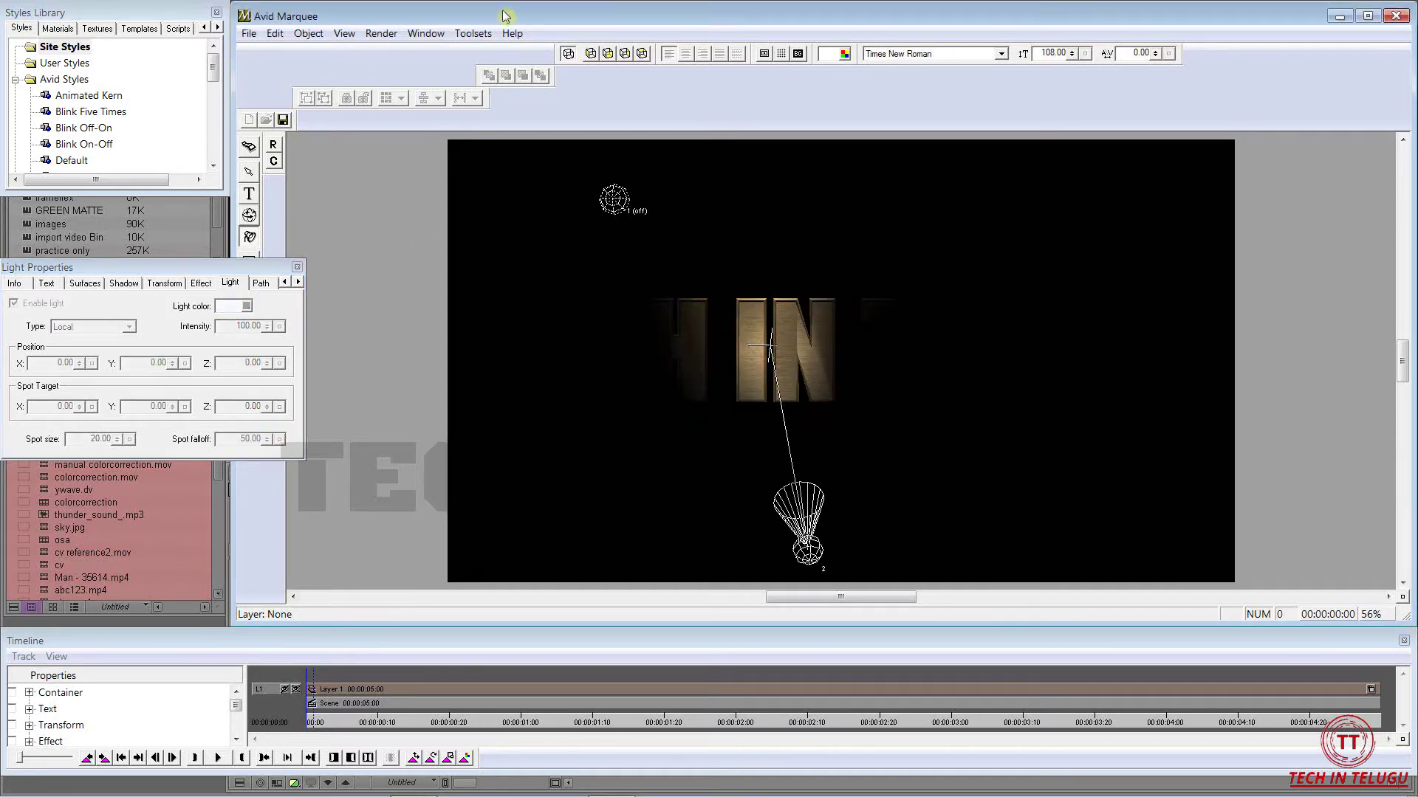
click(483, 35)
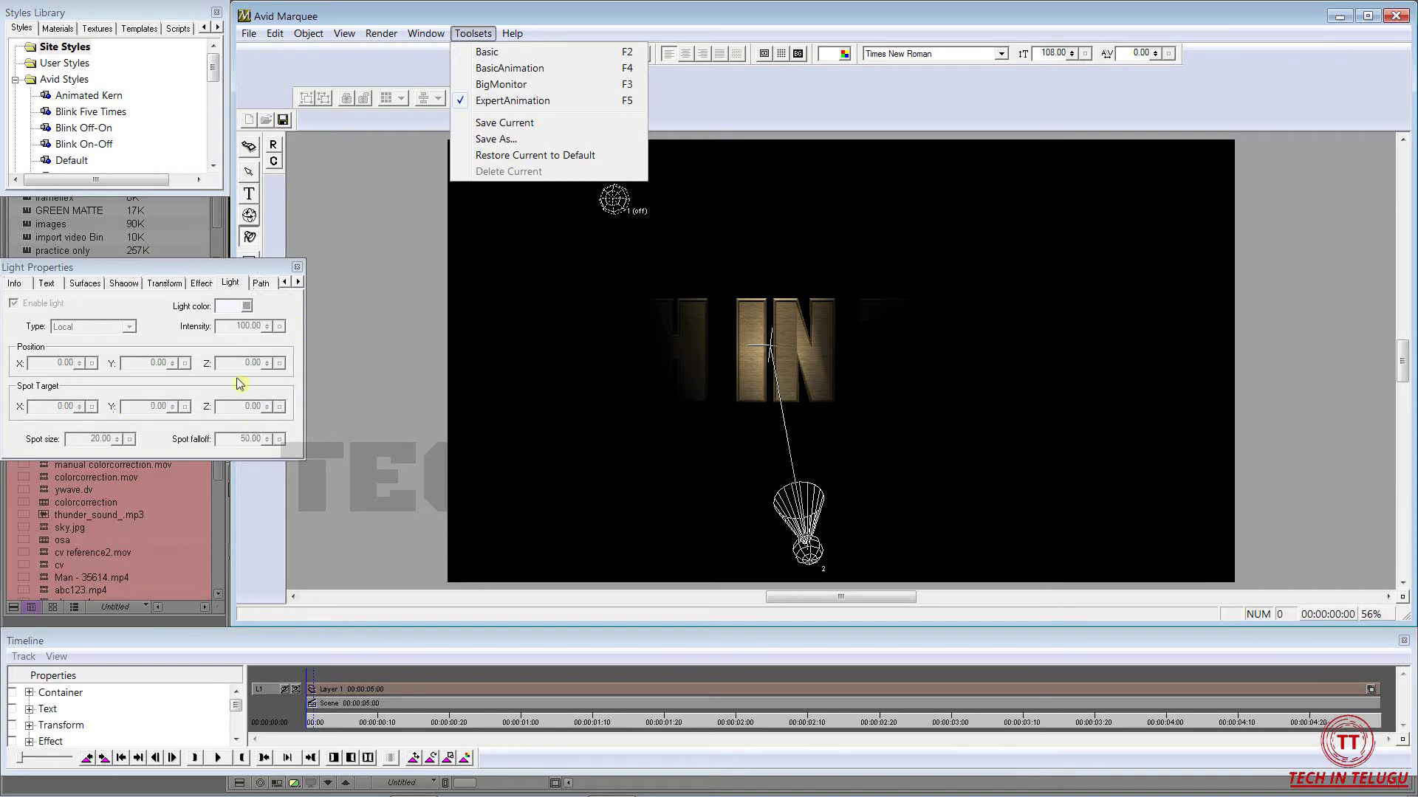
- Switch to BasicAnimation, nudge the spot target over the text, and open the Light properties panel
click(501, 68)
drag(707, 381, 761, 351)
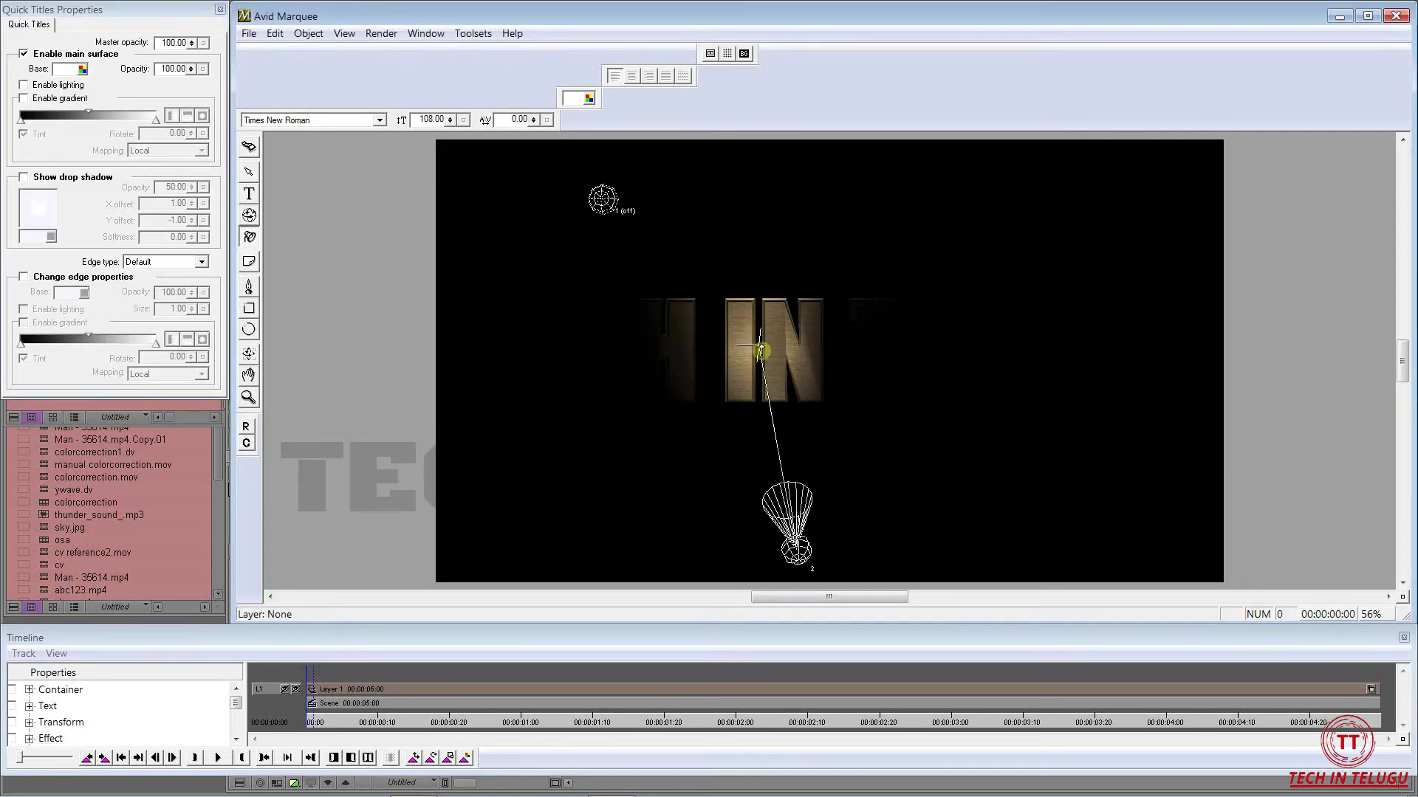
click(427, 35)
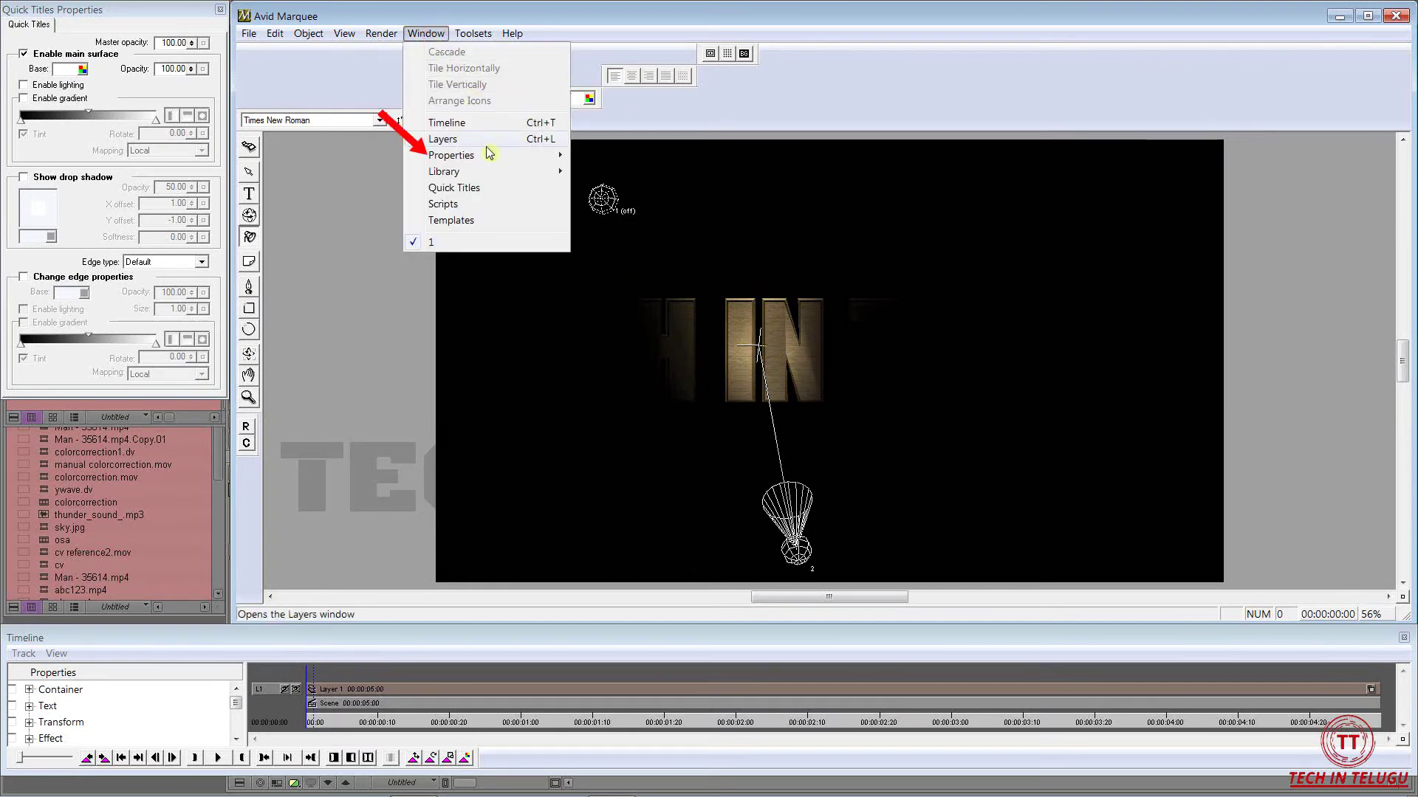
mouse_move(519, 157)
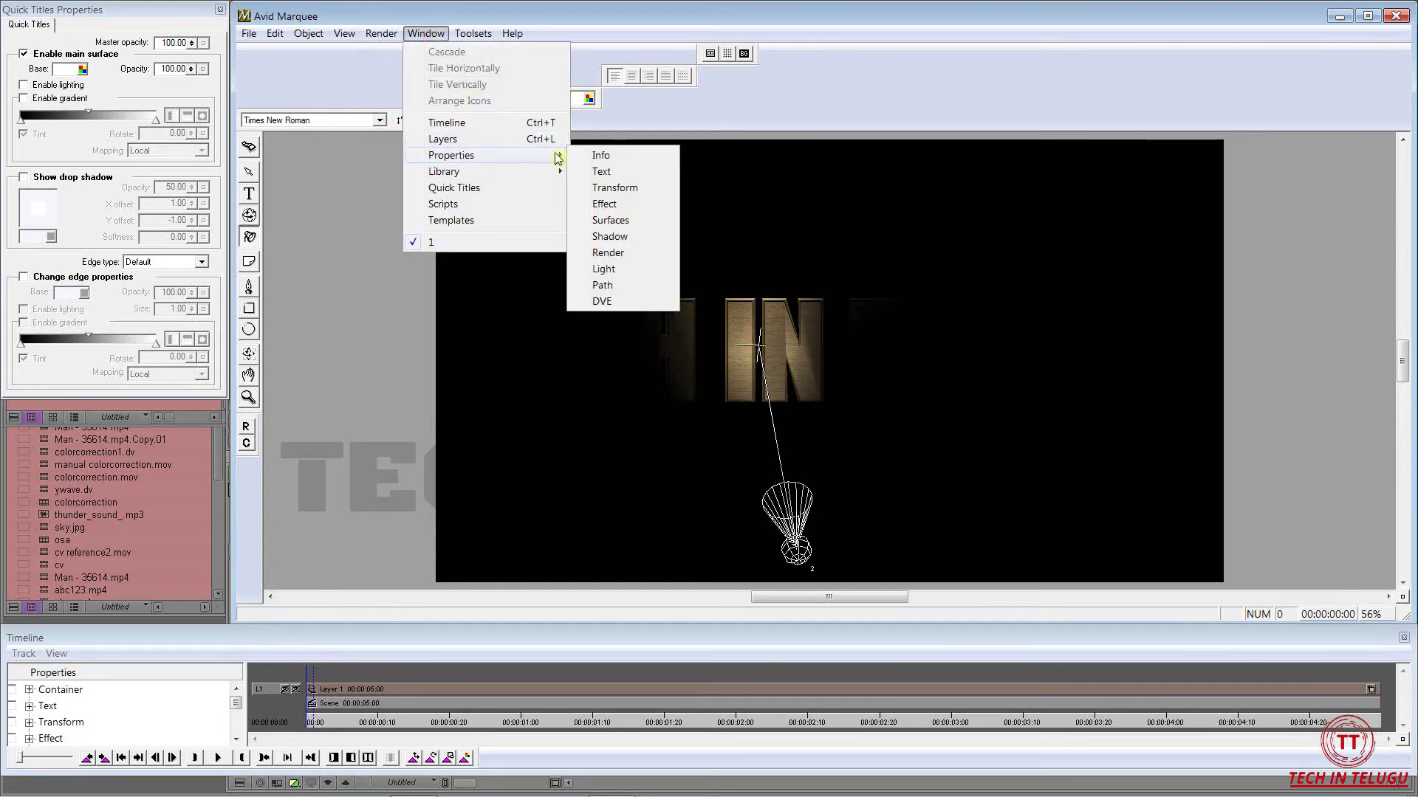
click(622, 270)
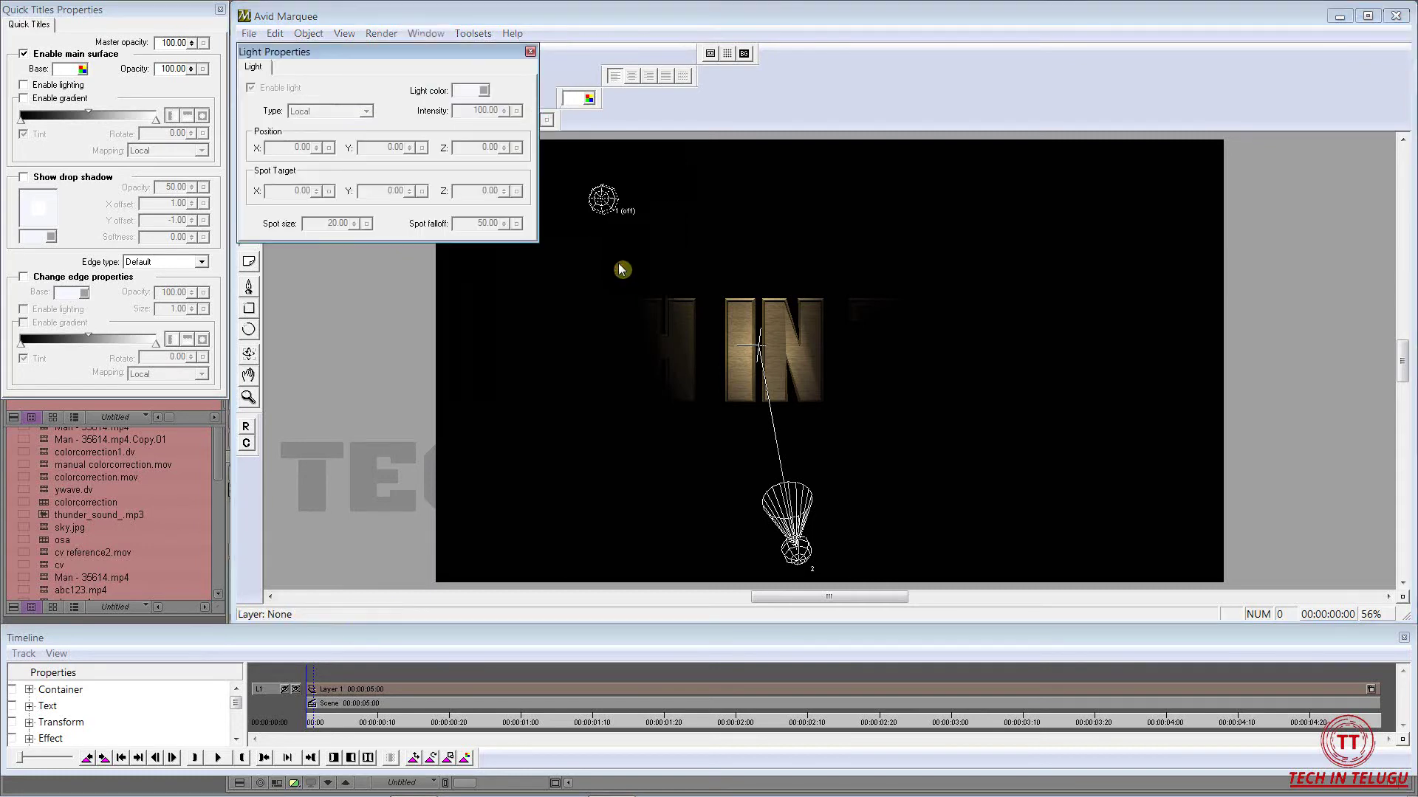
drag(391, 58, 368, 166)
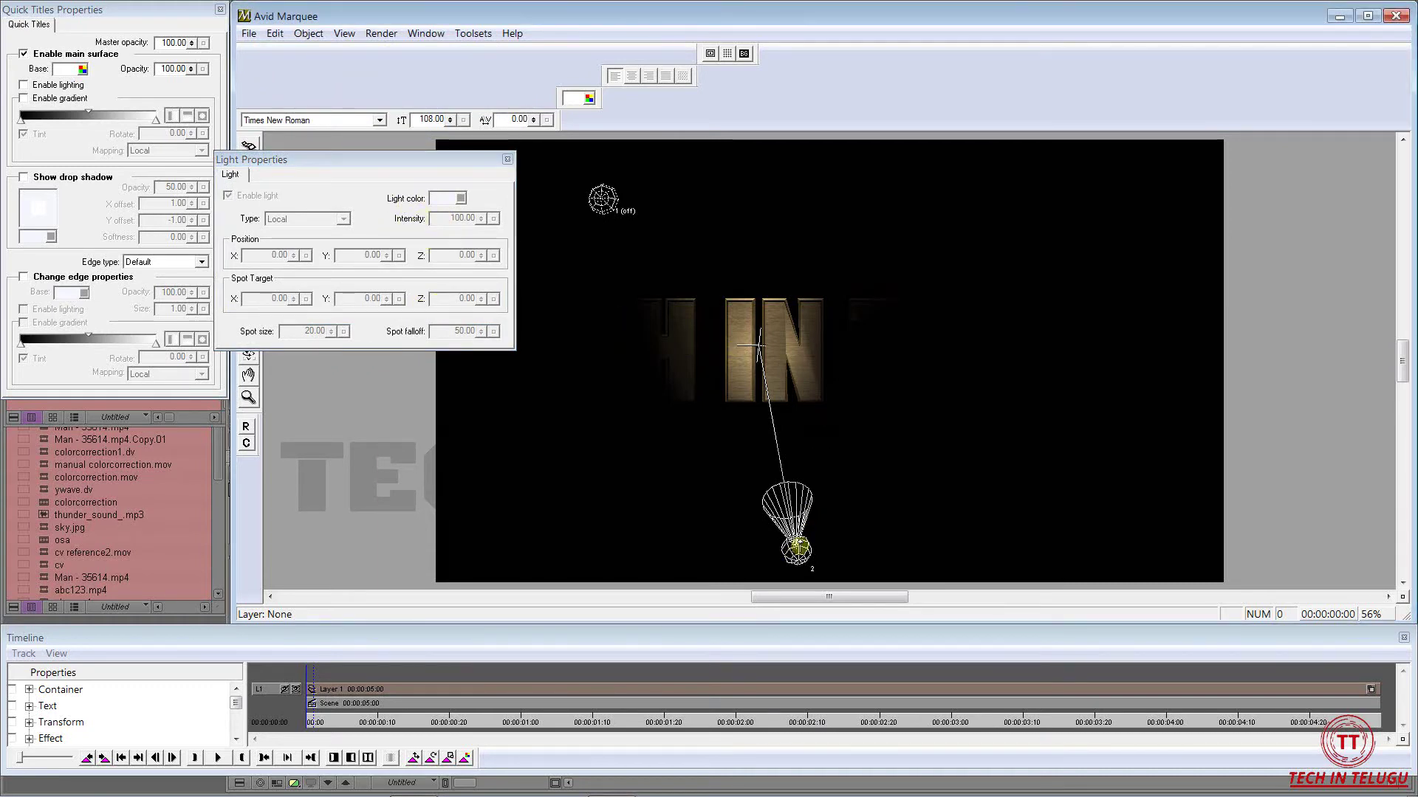
- Select the spotlight and return to the ExpertAnimation workspace
click(796, 548)
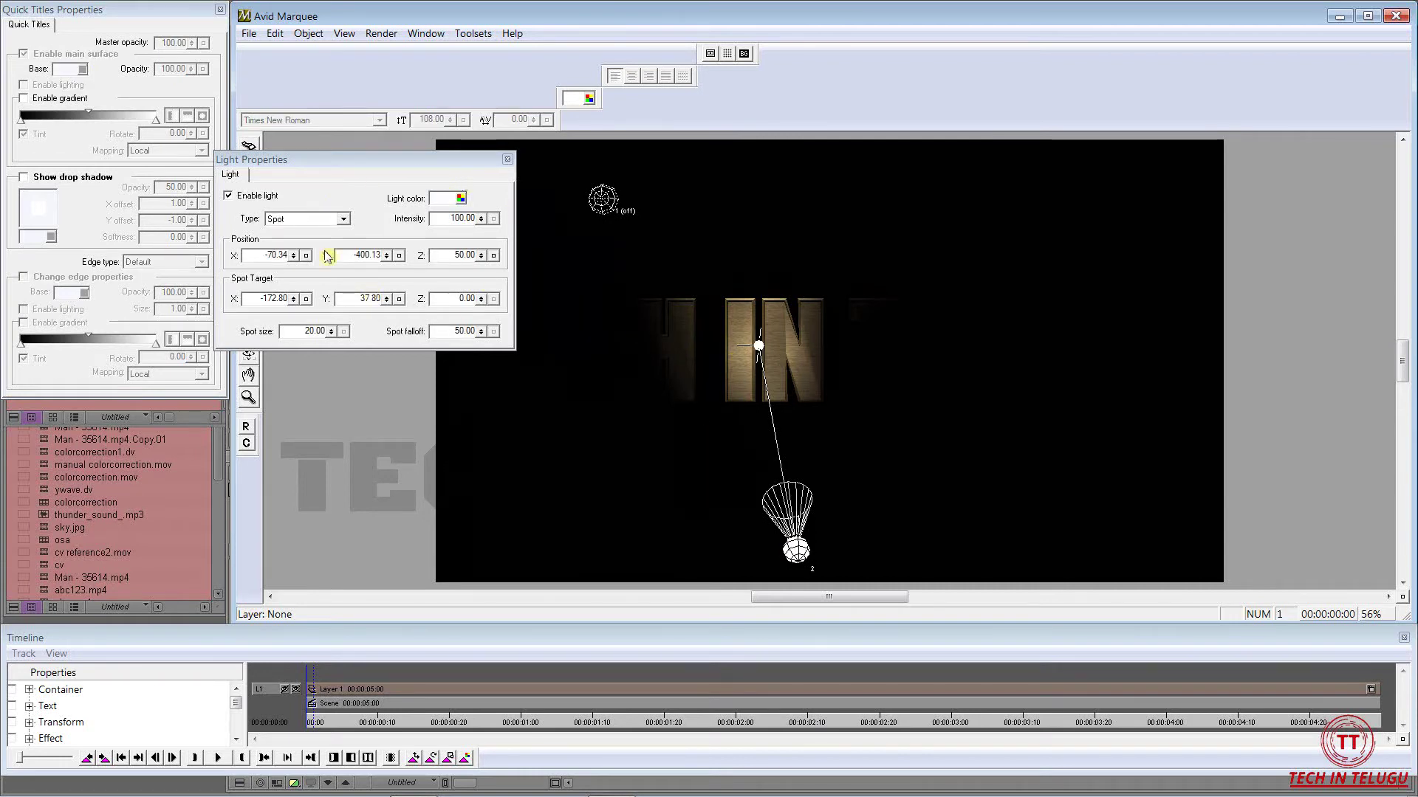
click(473, 34)
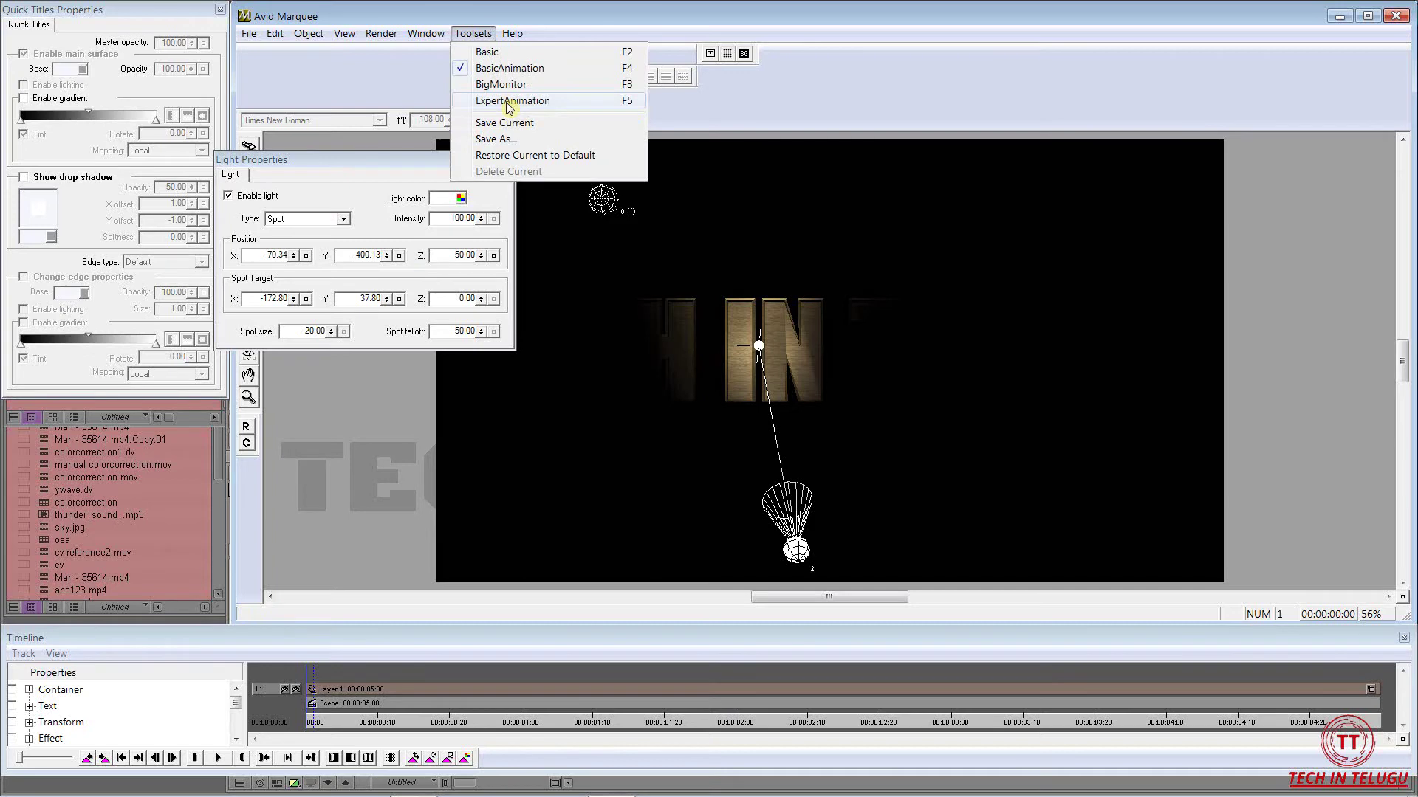
click(509, 103)
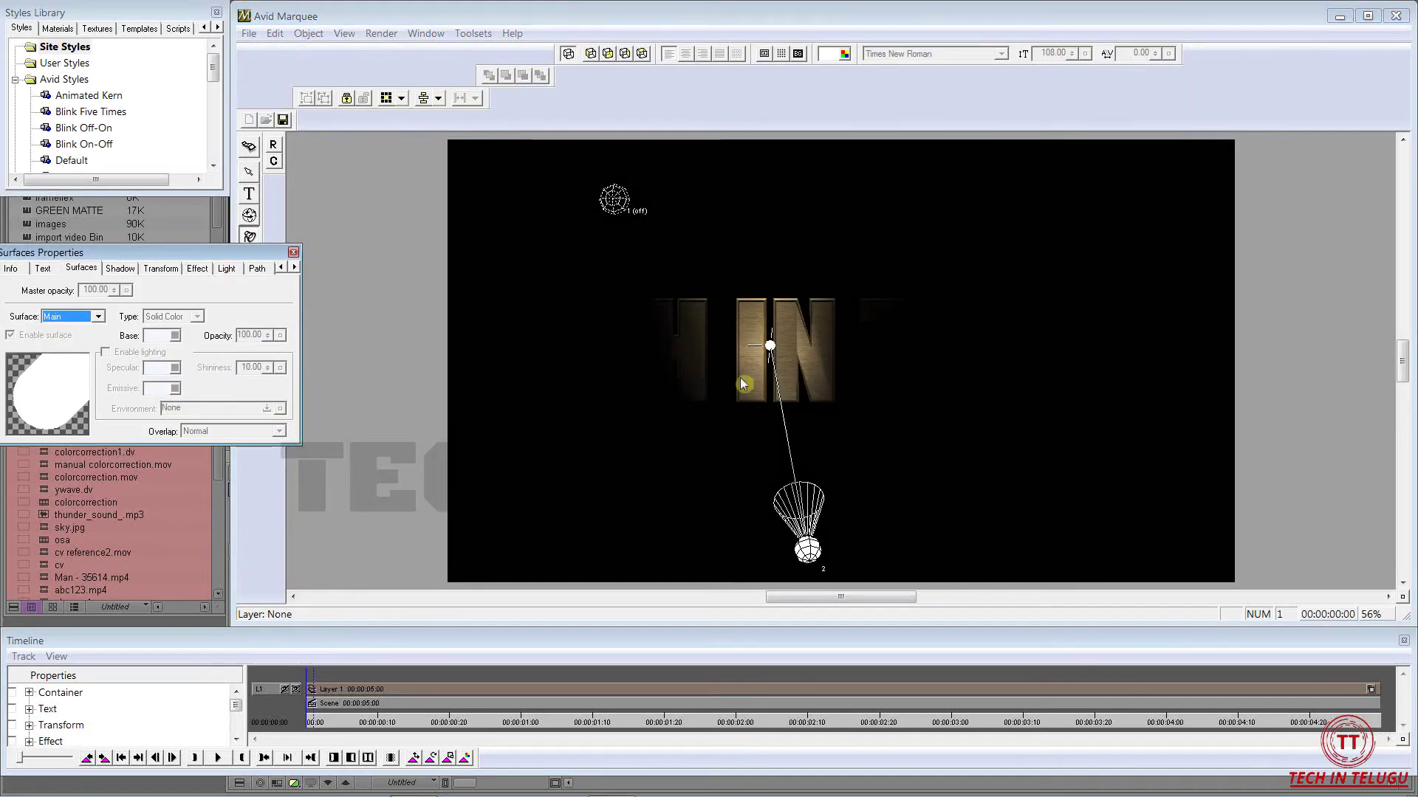
- Disable the spotlight, enable light 1 and select it so all of TECH IN TELUGU is lit
right_click(810, 539)
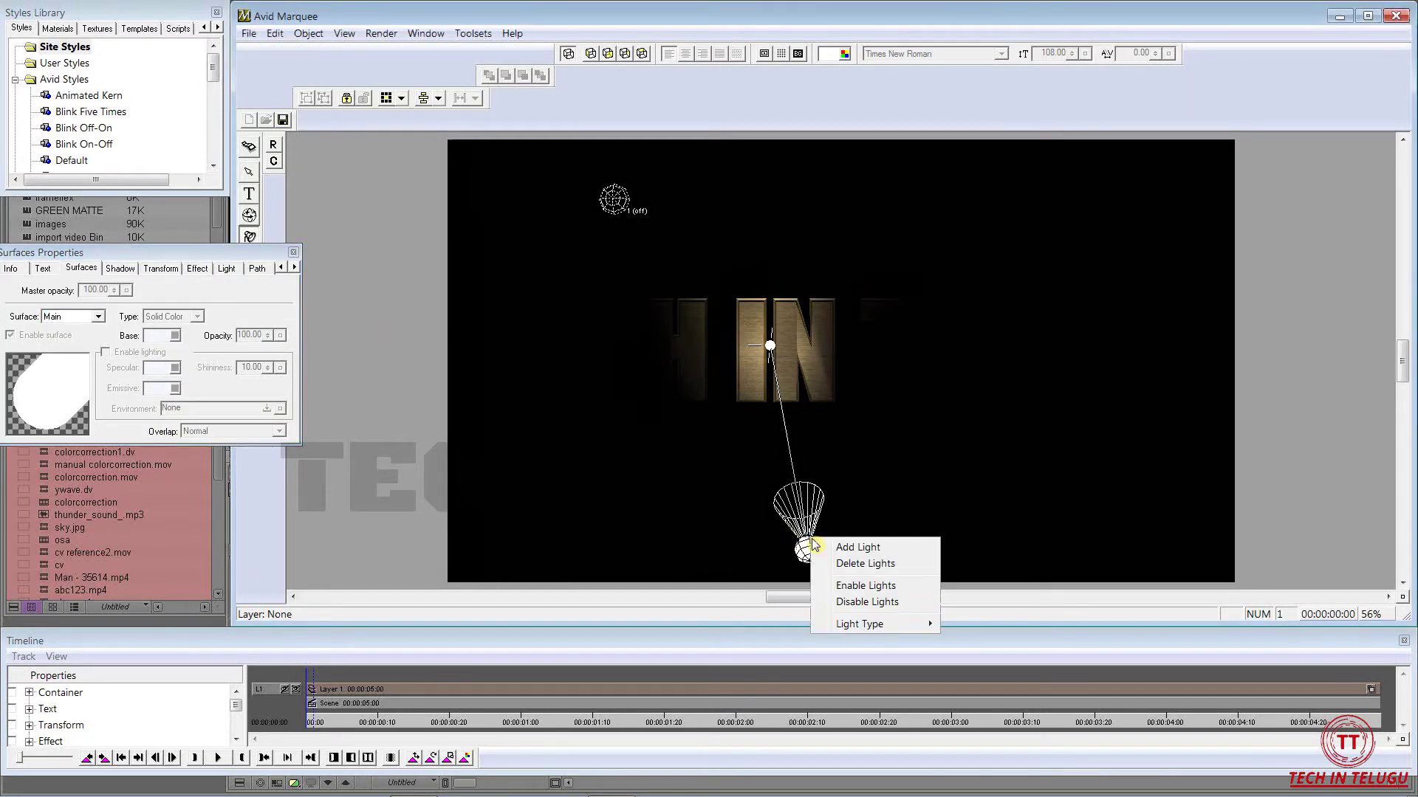
click(867, 602)
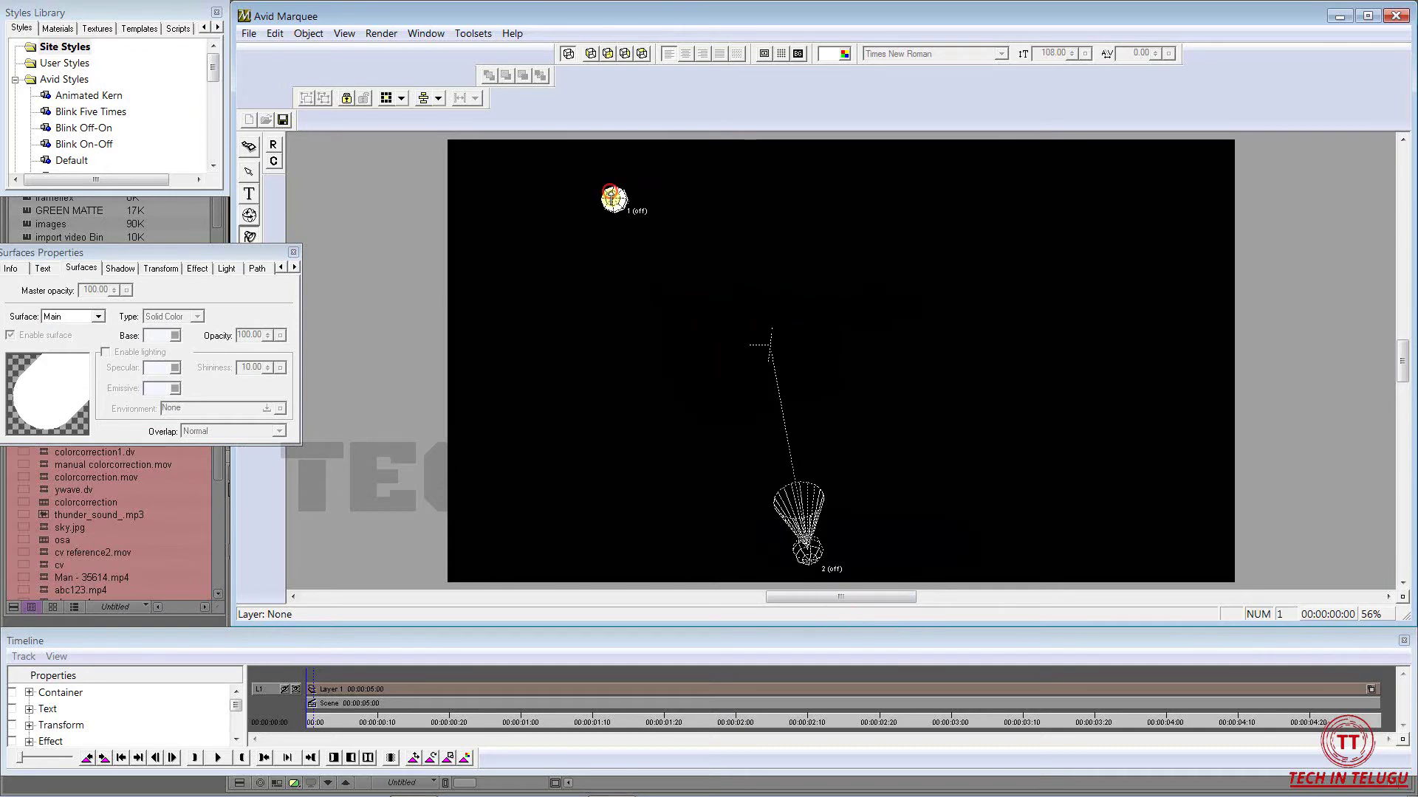
right_click(610, 194)
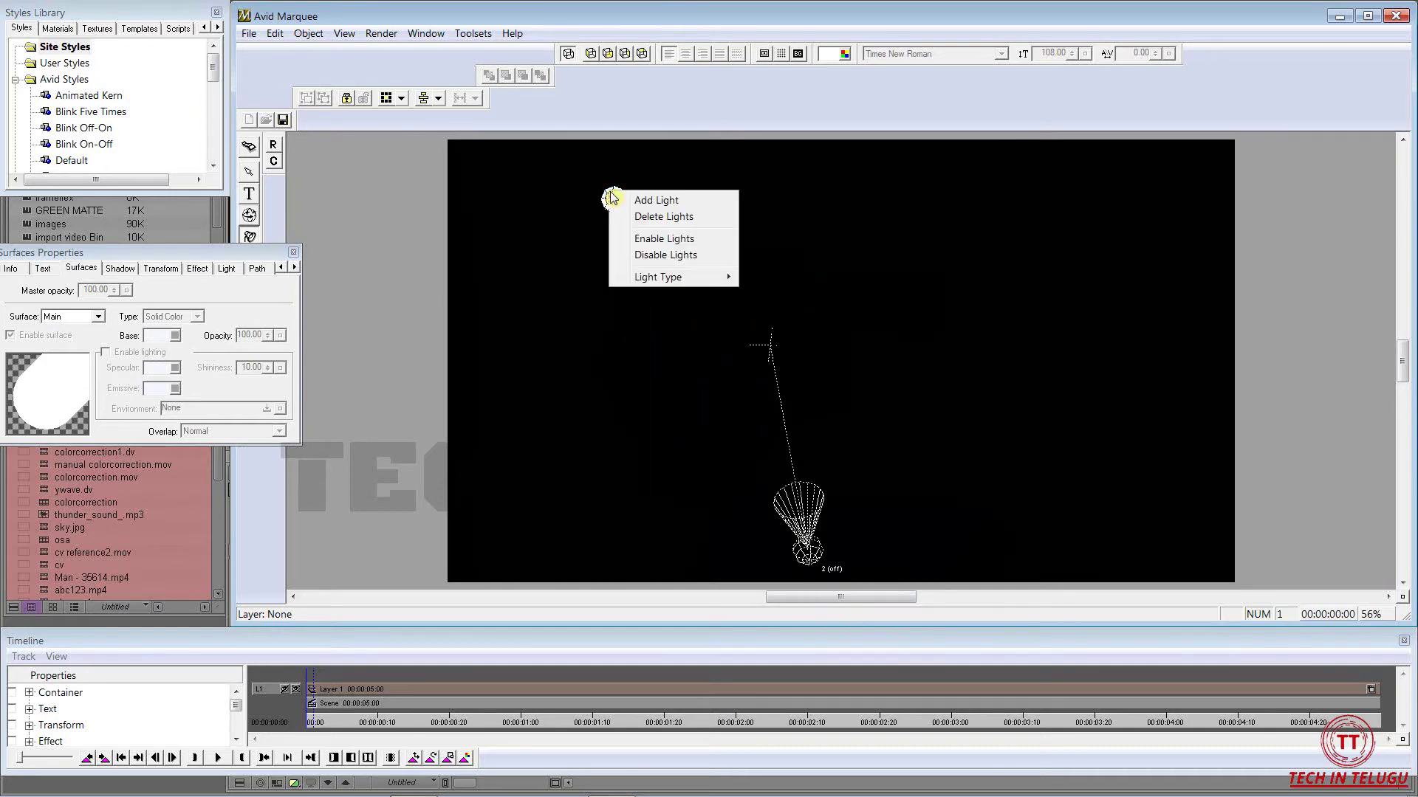
click(650, 234)
drag(381, 350, 376, 347)
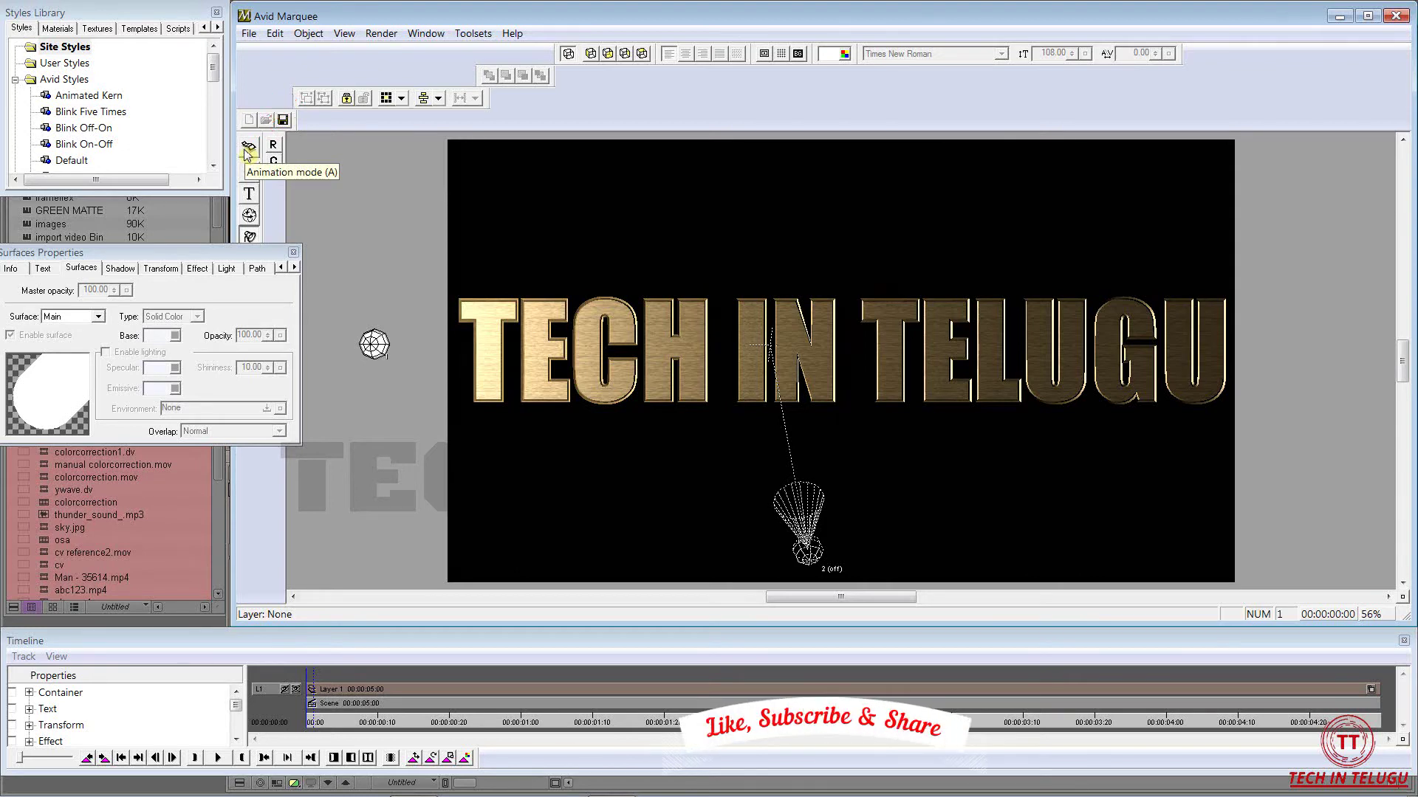
- In Animation mode, keyframe light 1 moving from left of the title to above it at 00:00:00:21
click(248, 148)
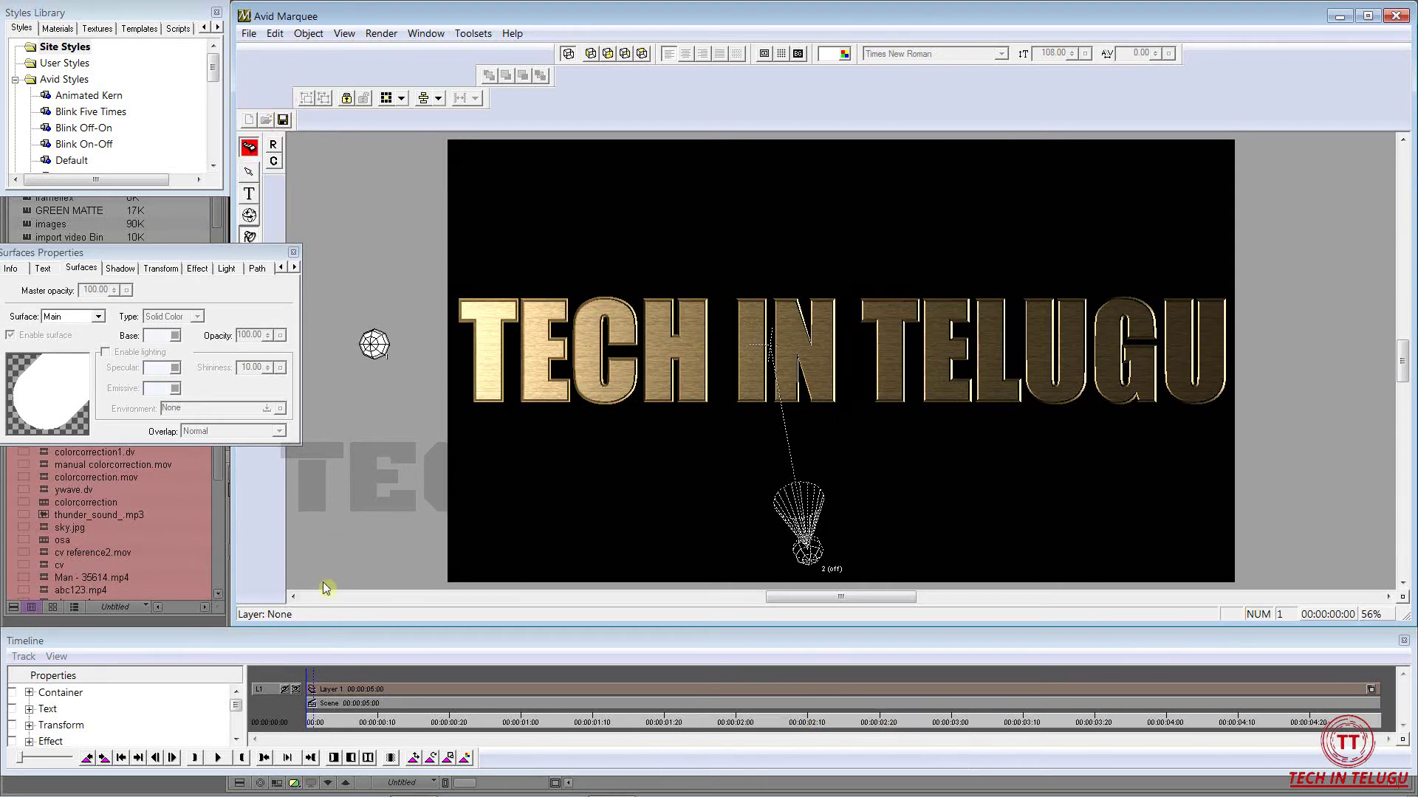
click(315, 722)
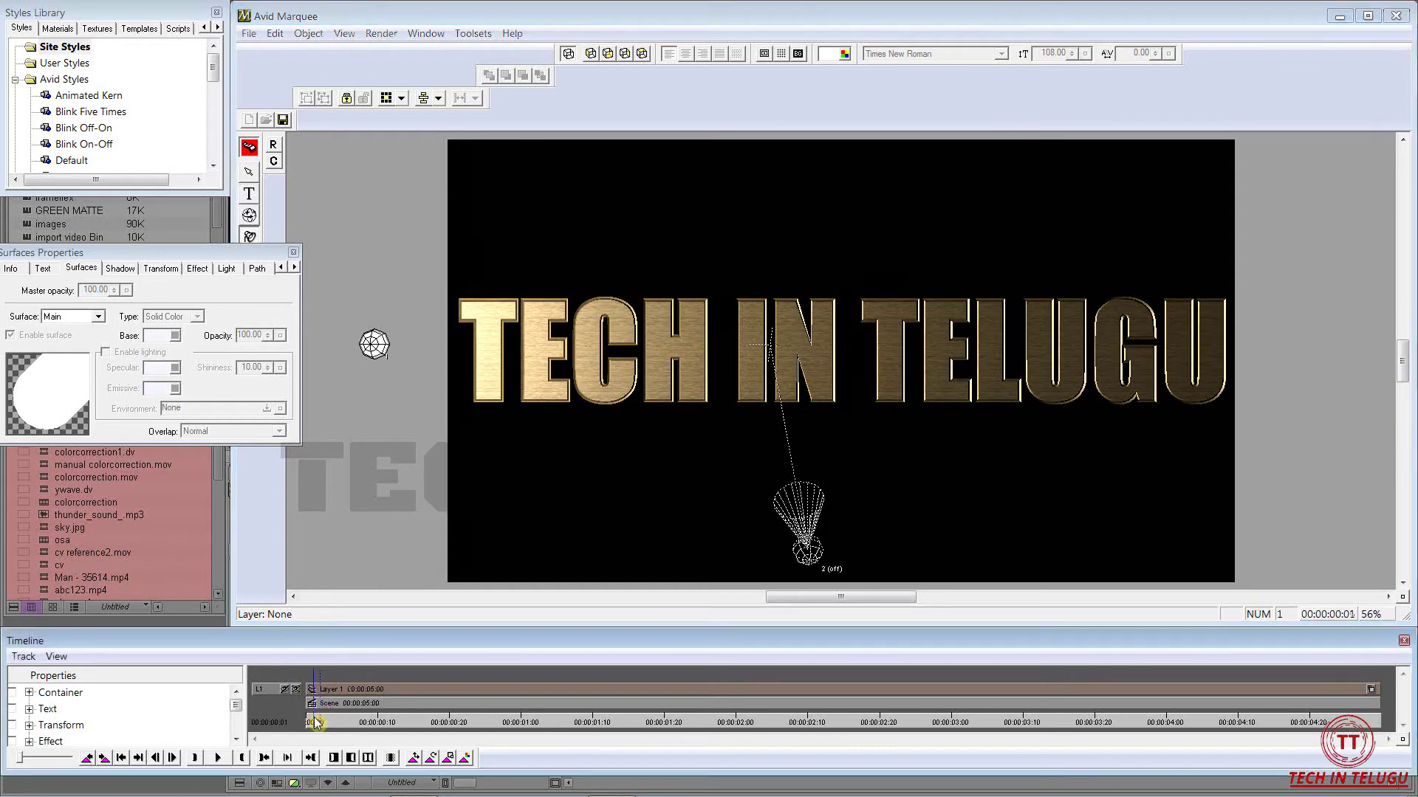
drag(316, 723, 459, 727)
drag(374, 344, 703, 248)
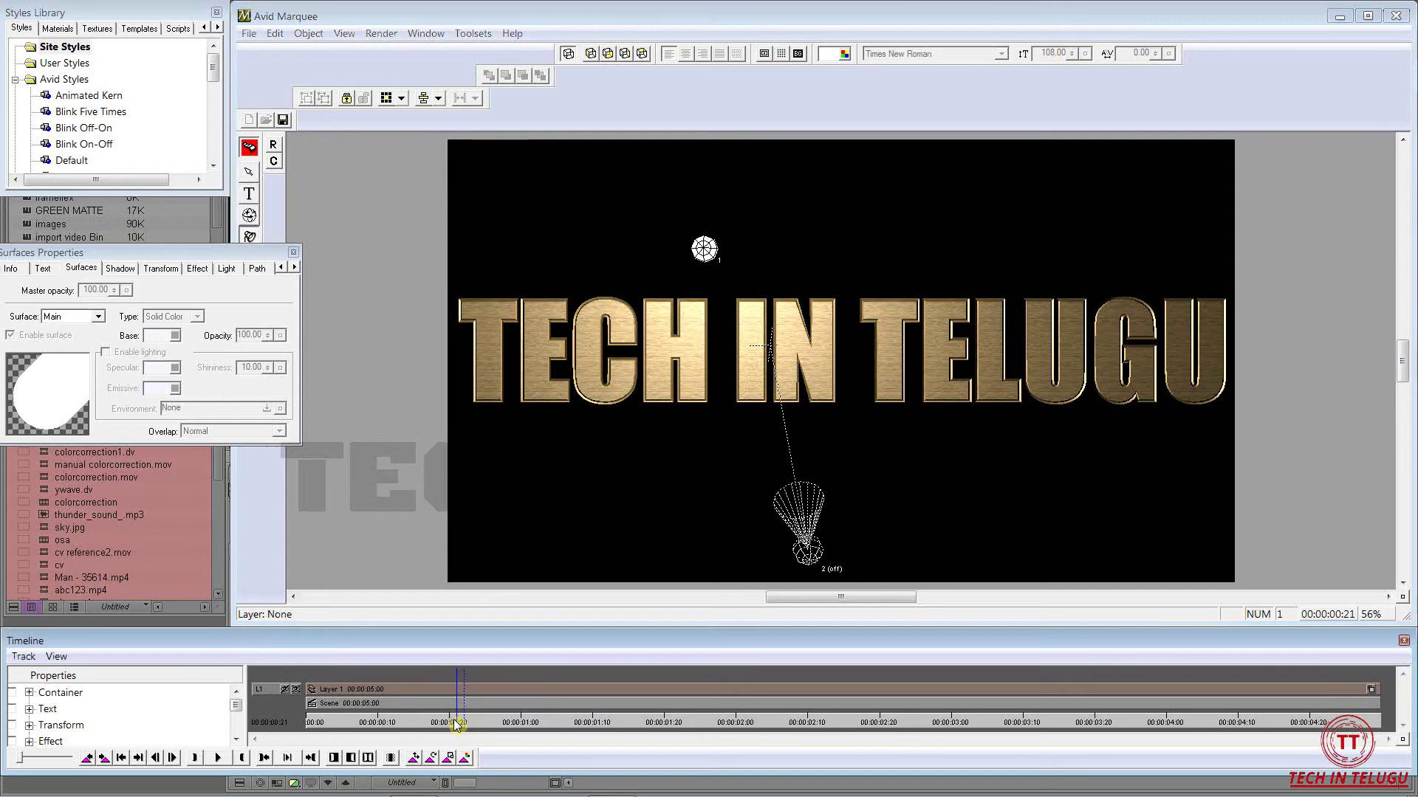
mouse_move(456, 725)
mouse_down()
mouse_move(373, 724)
mouse_move(395, 744)
mouse_move(303, 750)
mouse_up()
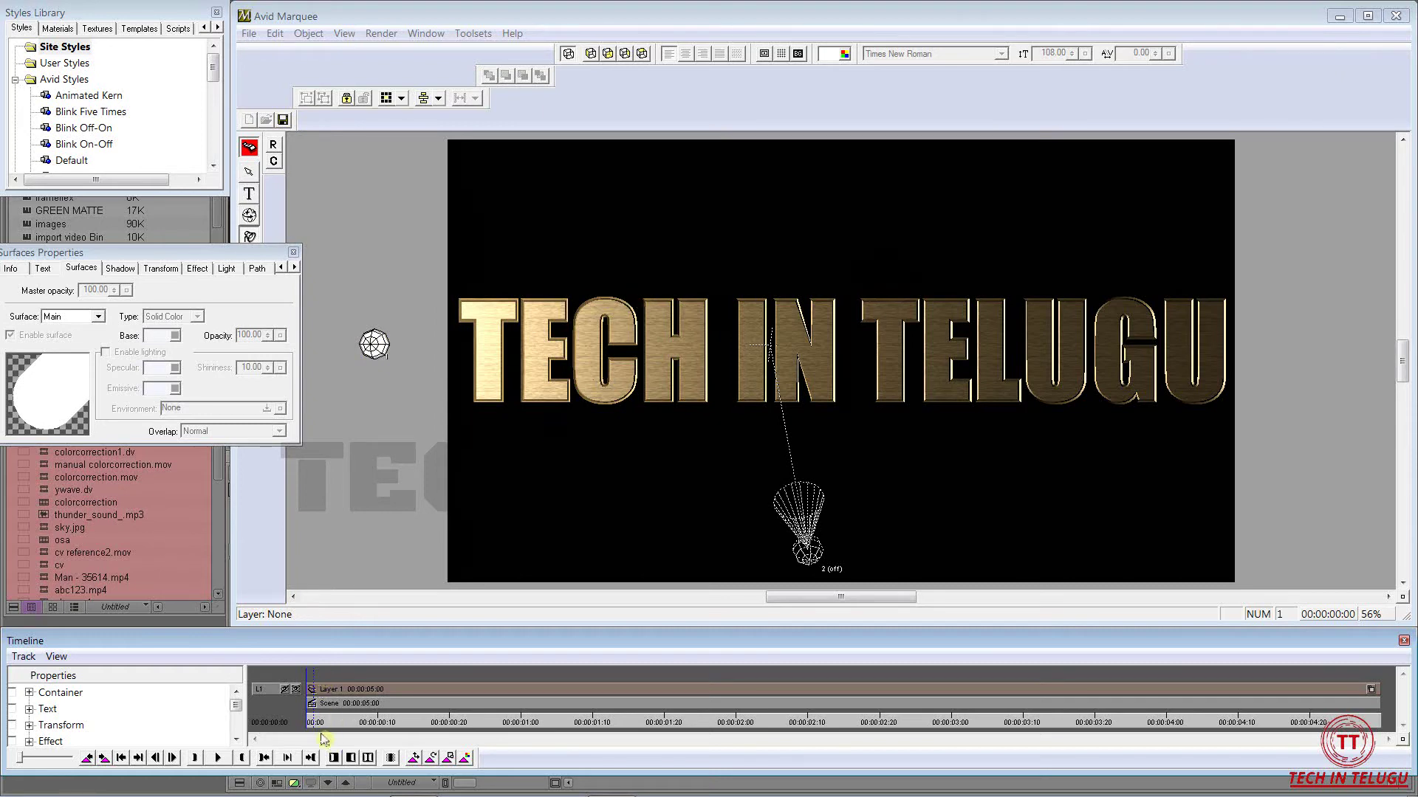
- Keyframe light 1 right of the title at one second and back left at two seconds
drag(313, 727, 522, 748)
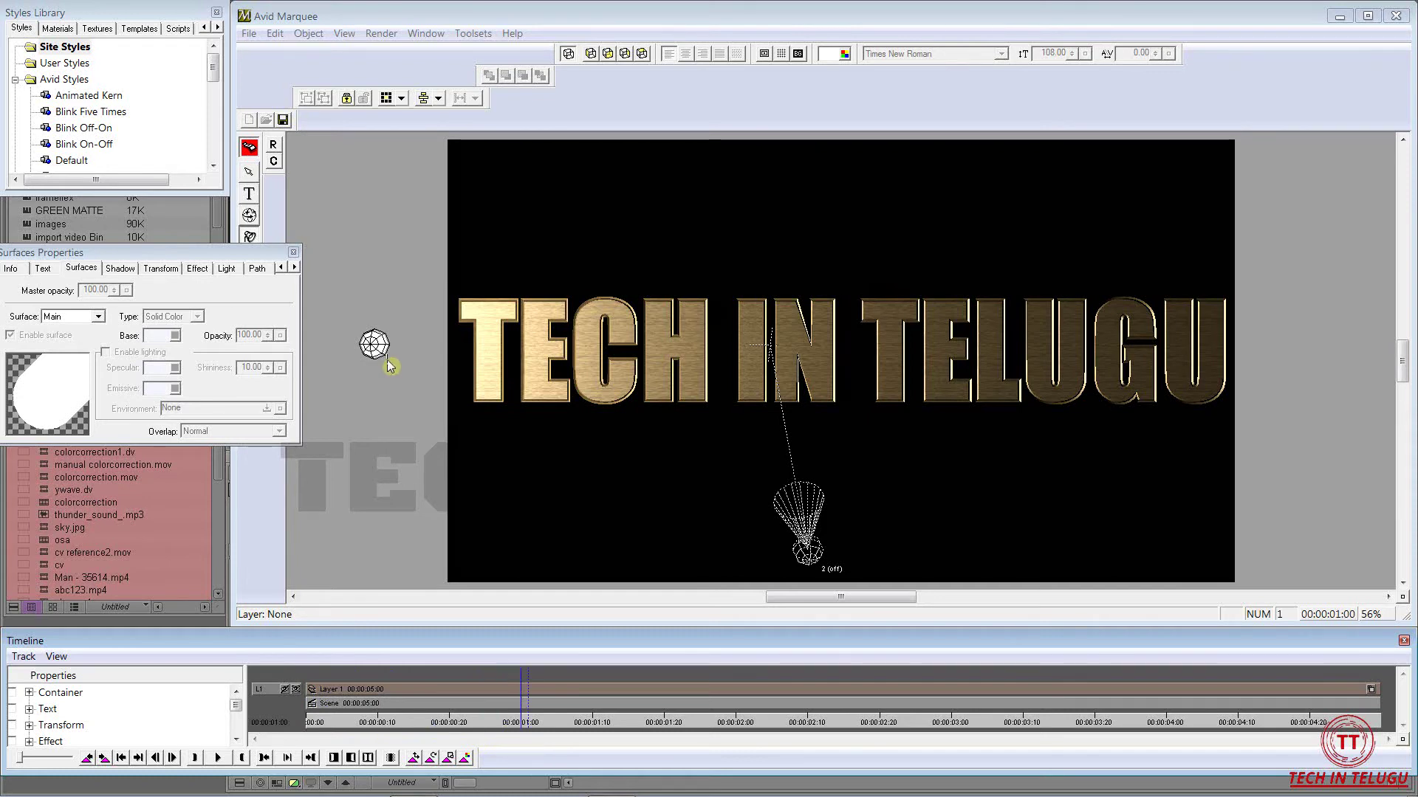
click(375, 344)
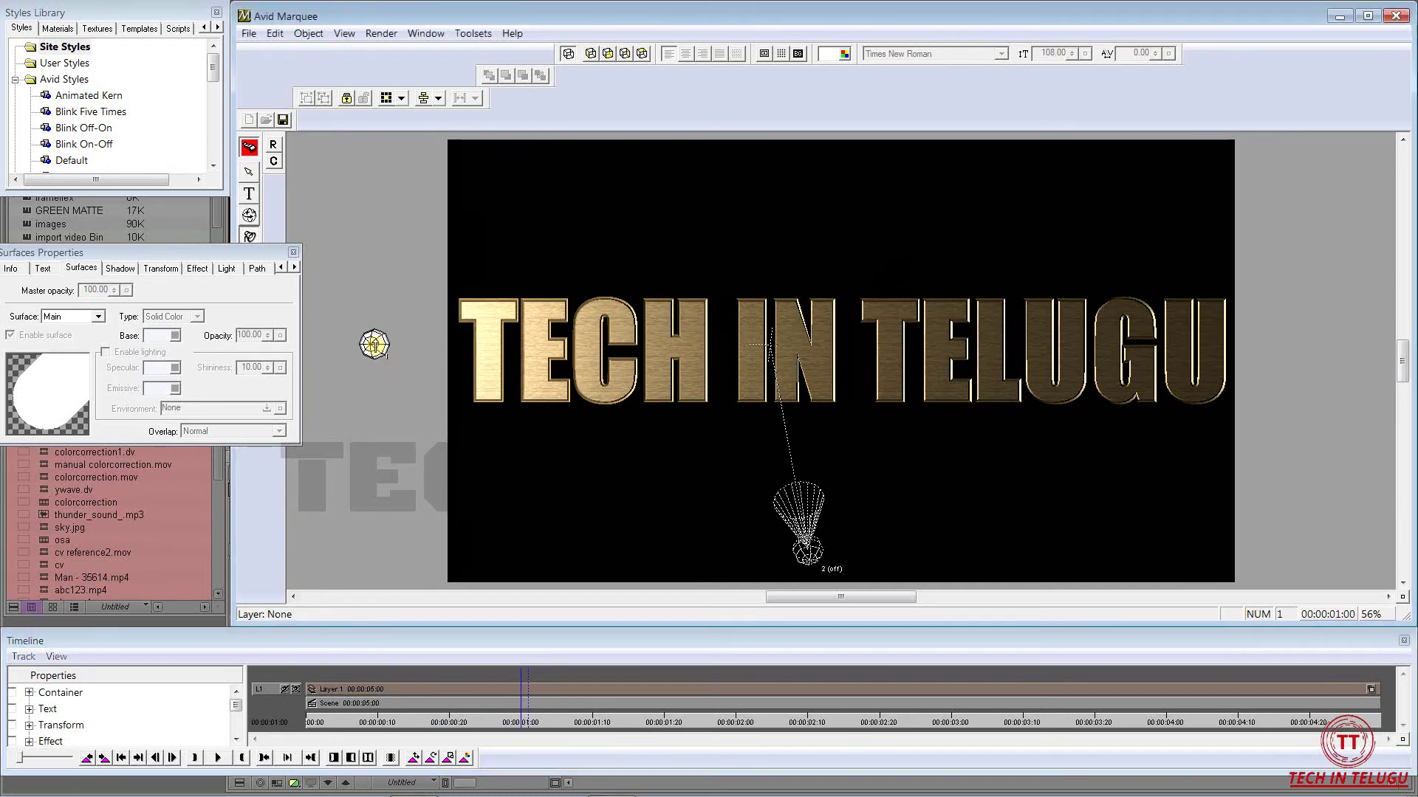
drag(375, 344, 1320, 358)
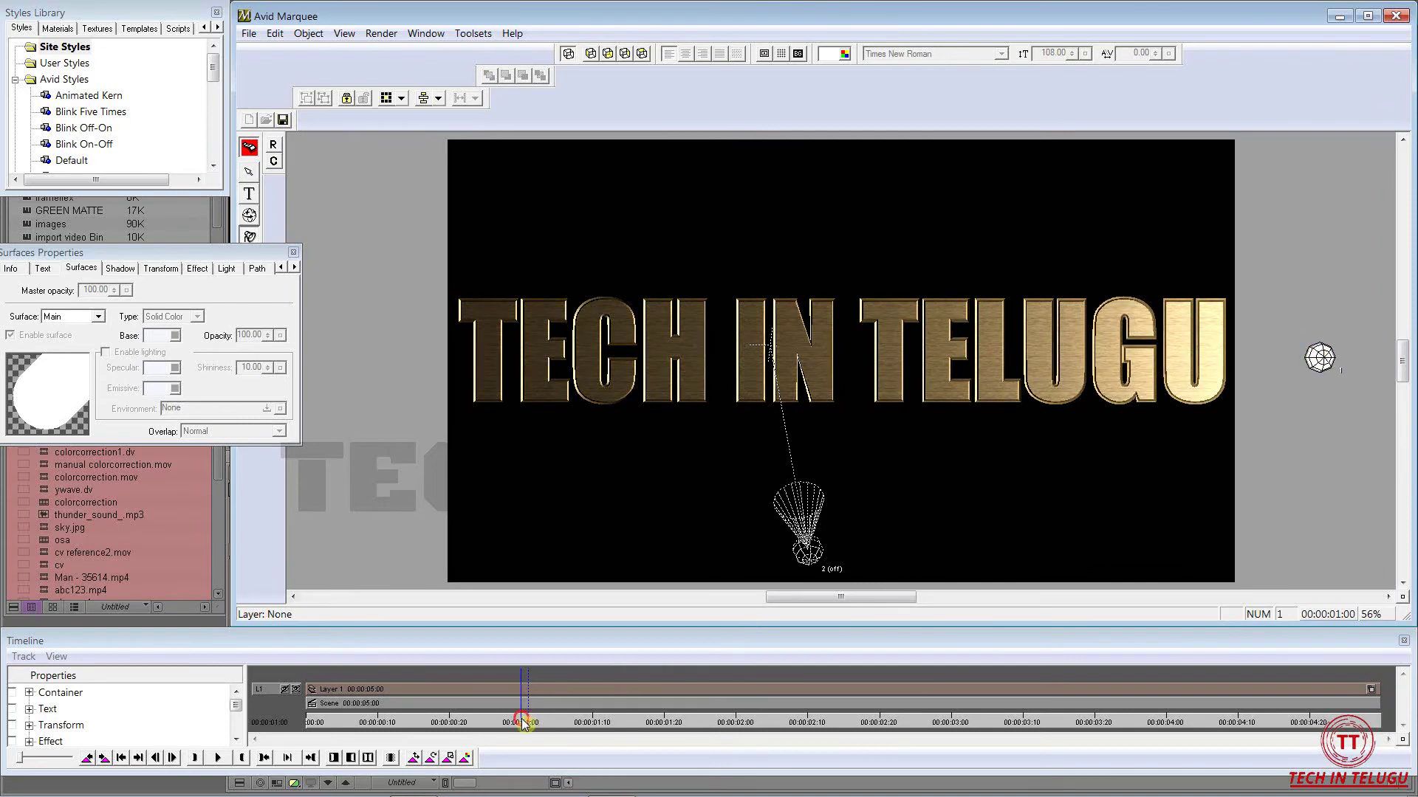
drag(522, 722, 736, 703)
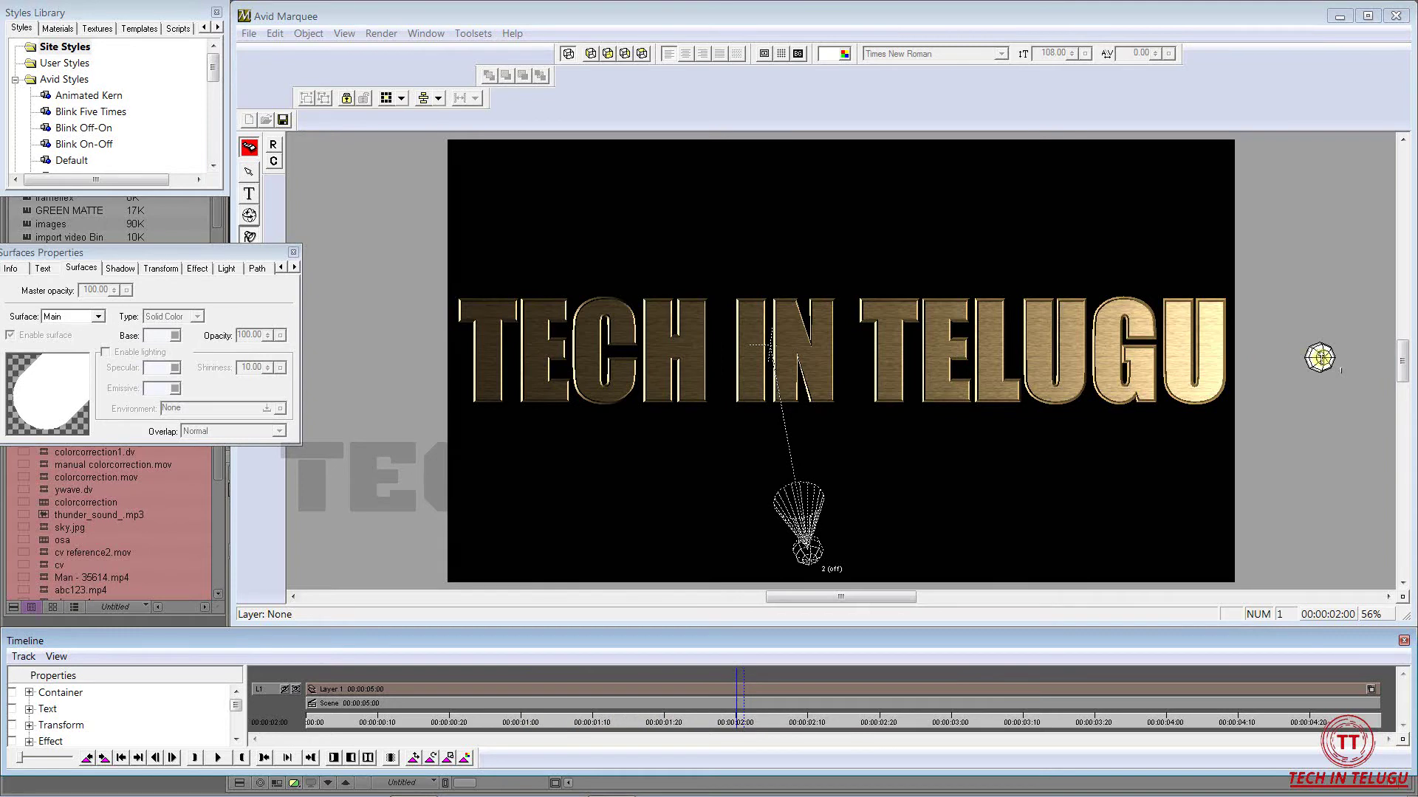
drag(1321, 357, 381, 342)
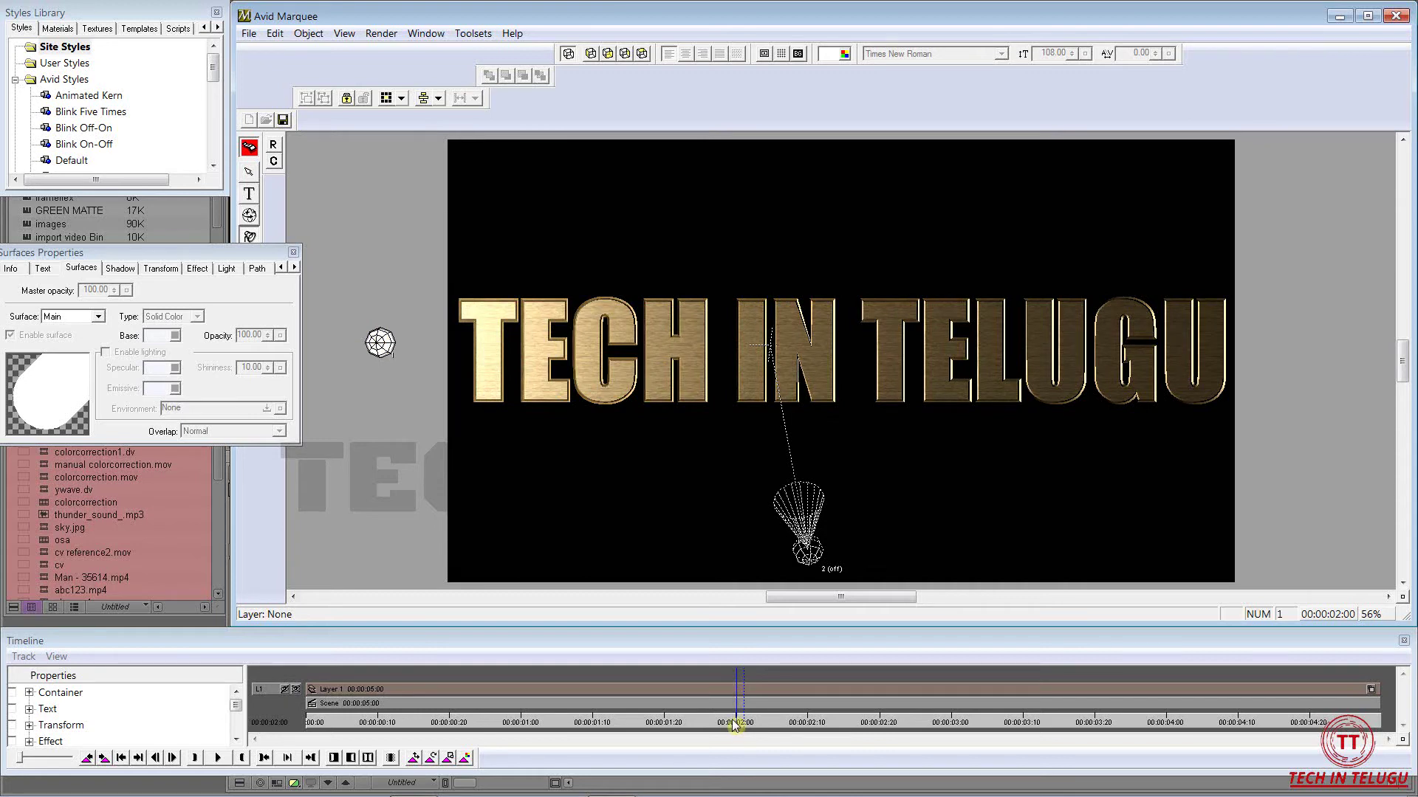
- Keyframe light 1 right at three seconds, left at four, past the right end, then rewind
drag(734, 726, 951, 734)
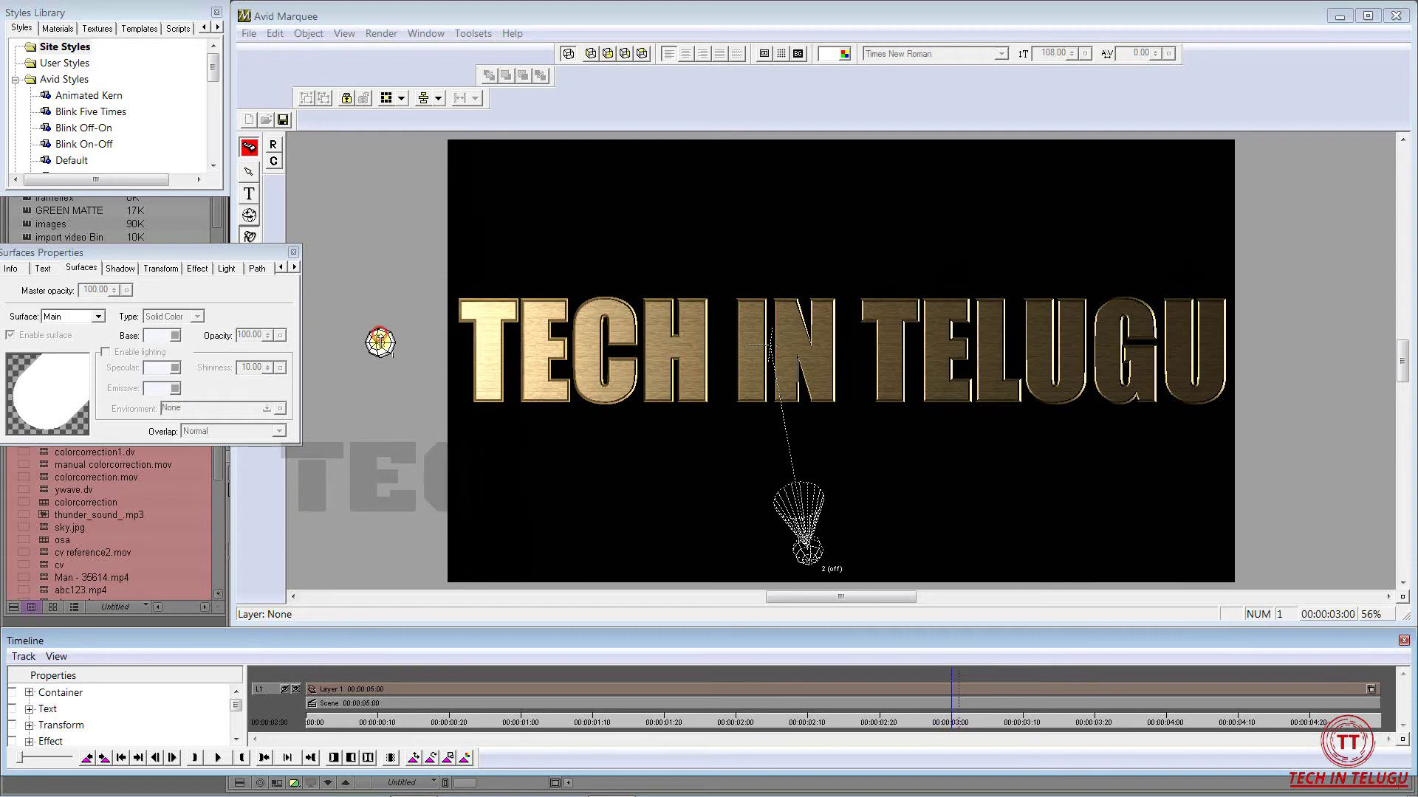
drag(379, 342, 1309, 353)
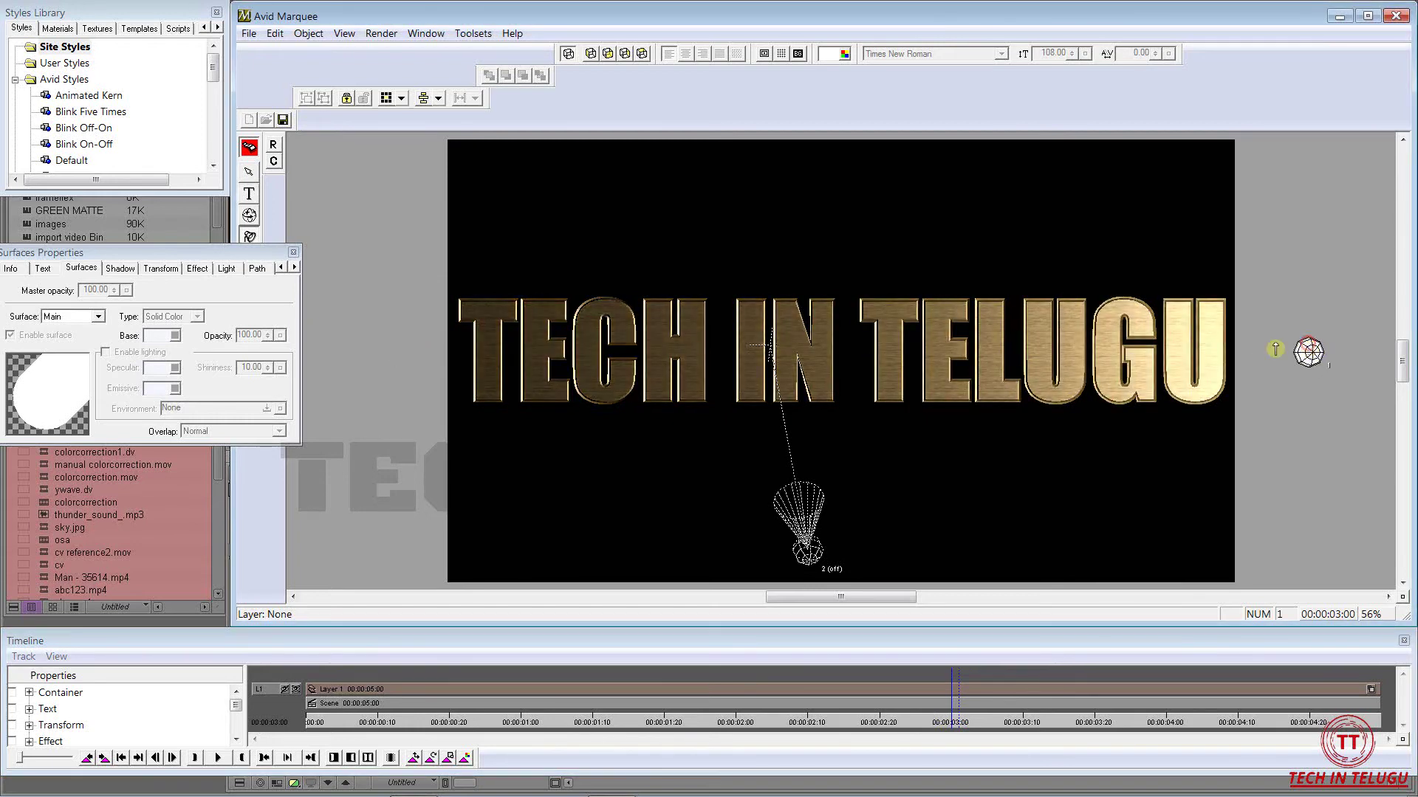
drag(952, 722, 1169, 717)
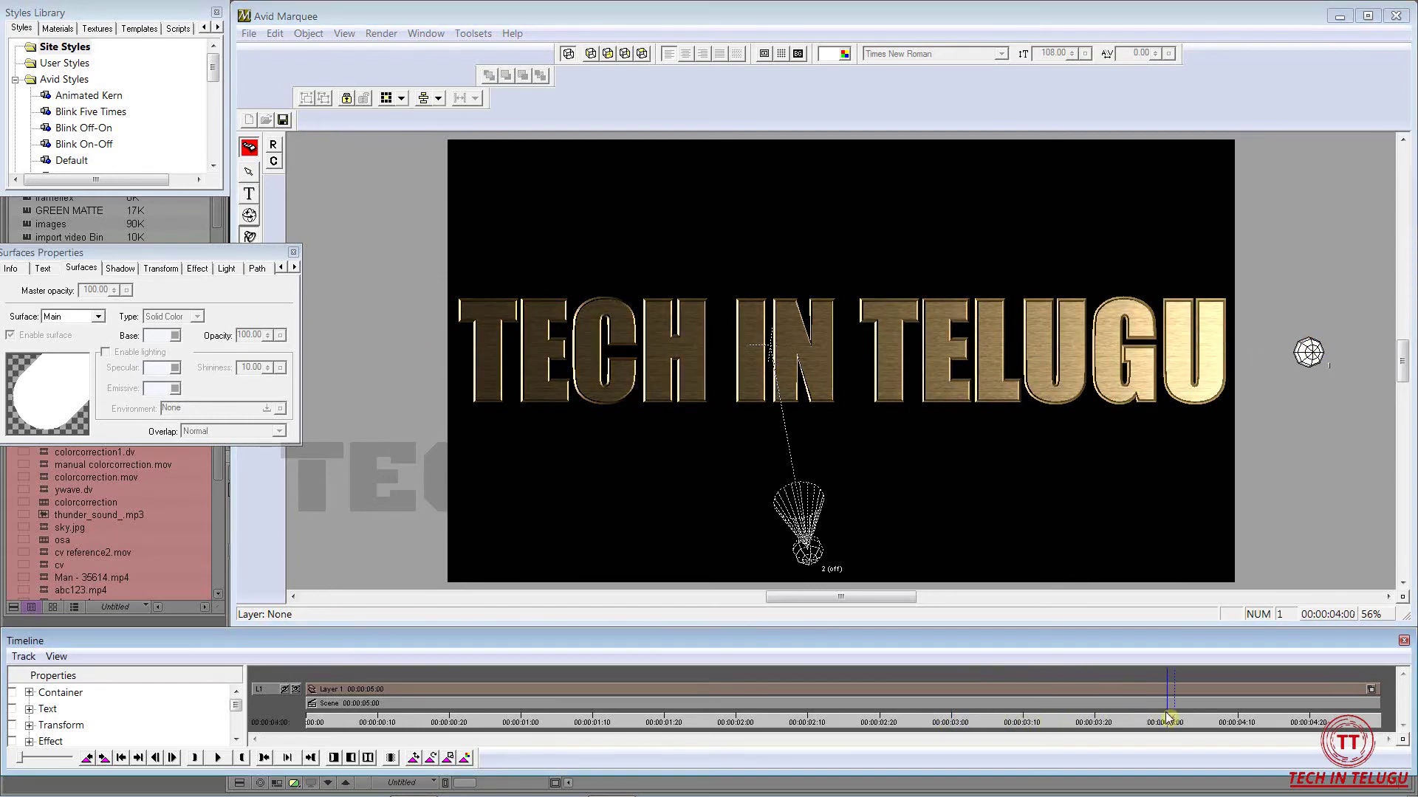
drag(1308, 352, 382, 338)
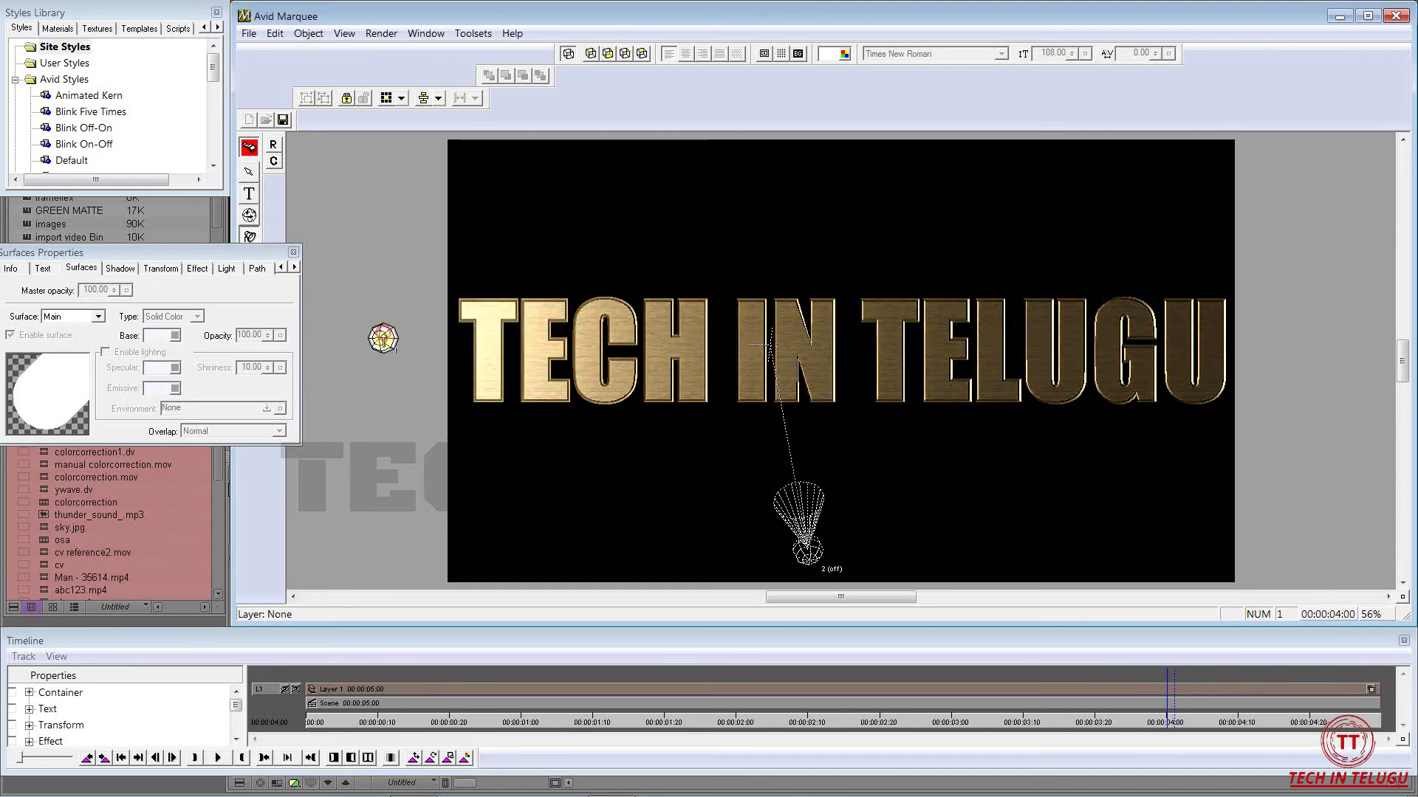
drag(1174, 720, 1378, 728)
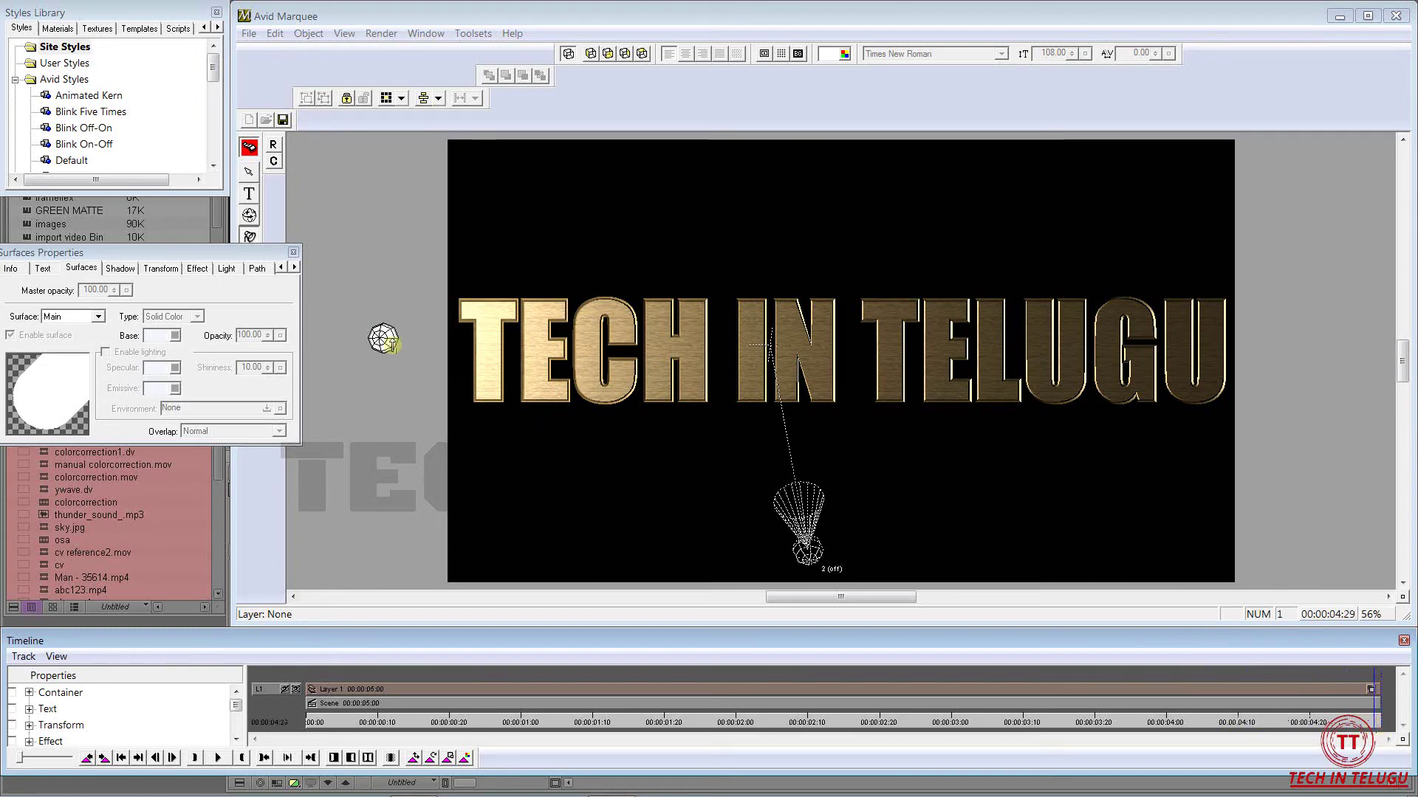
drag(386, 341, 1323, 341)
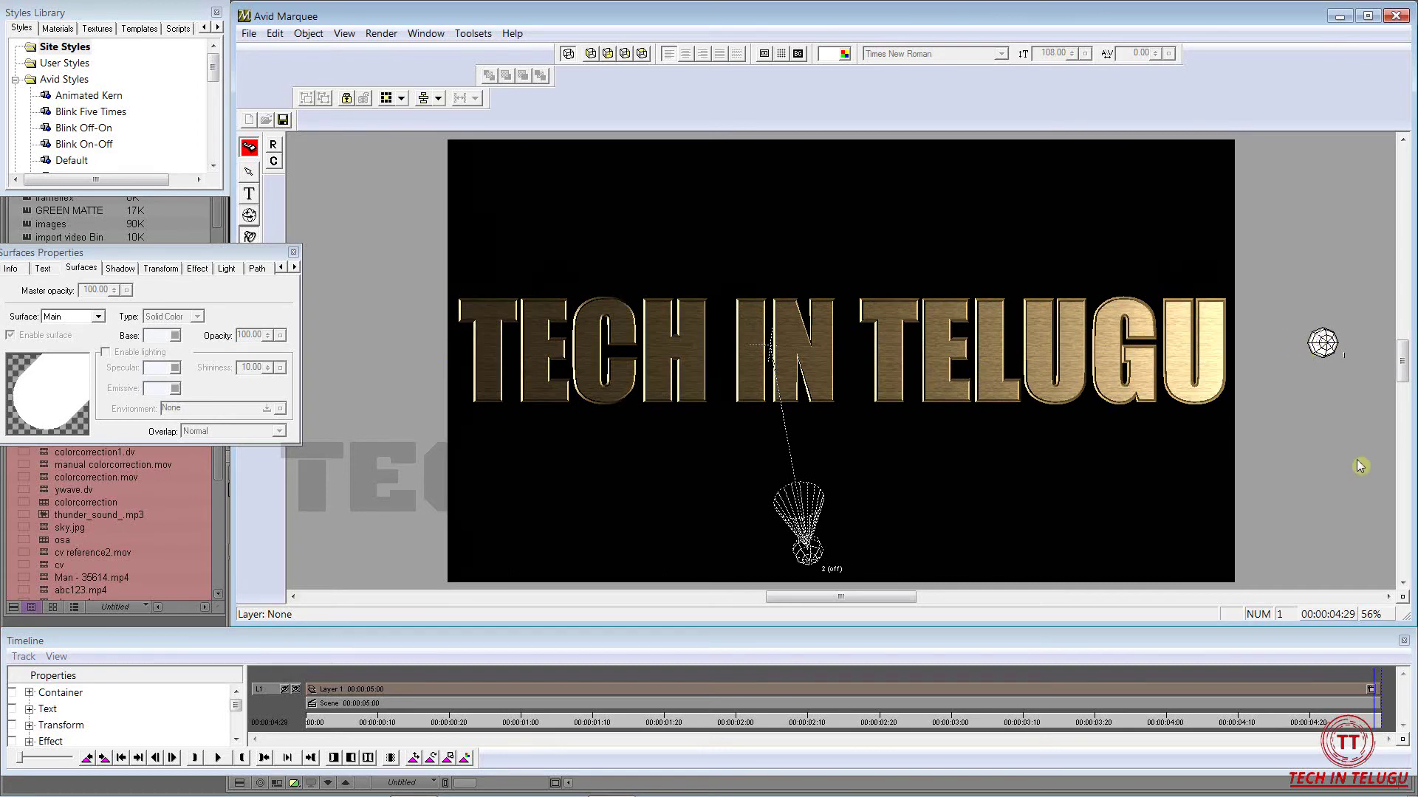
drag(1374, 730, 288, 710)
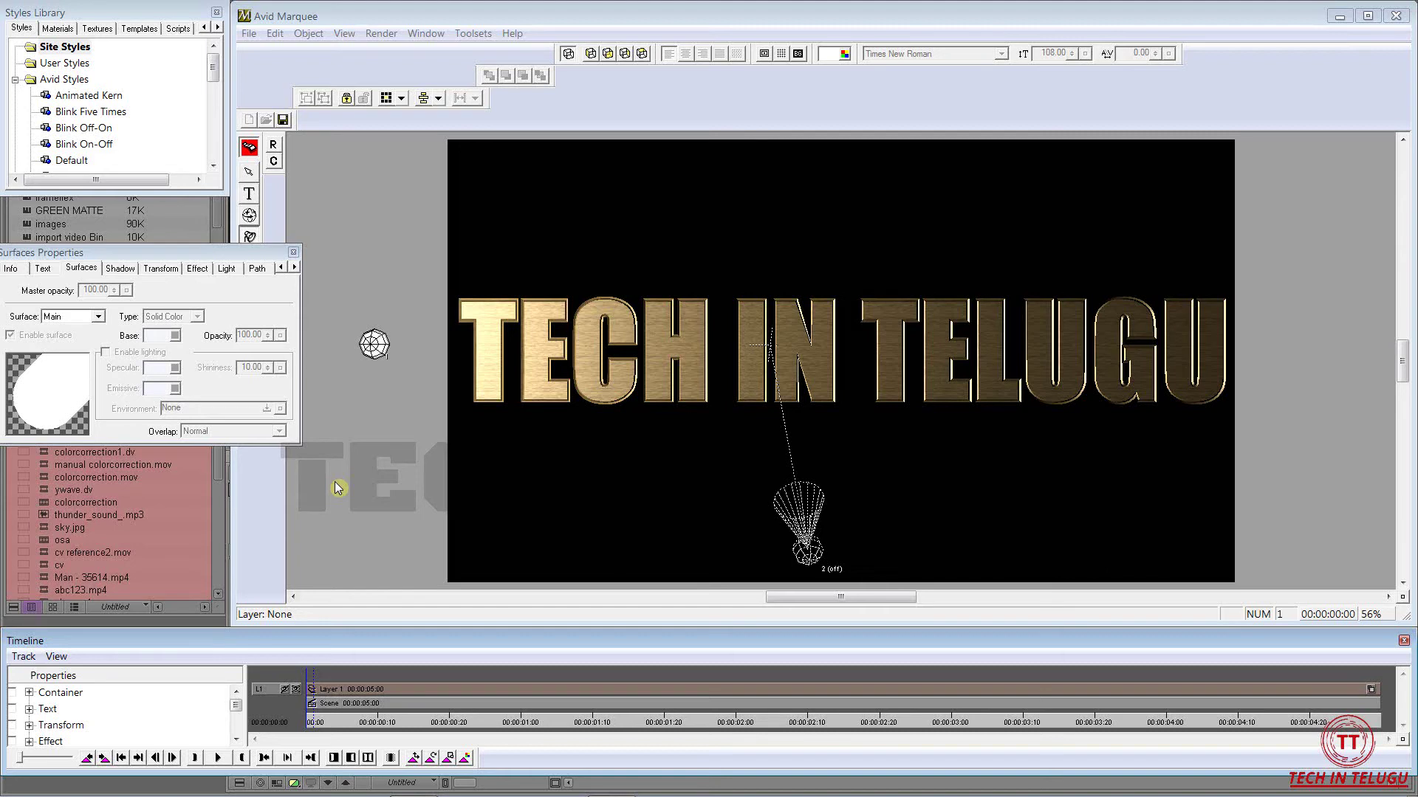
key(space)
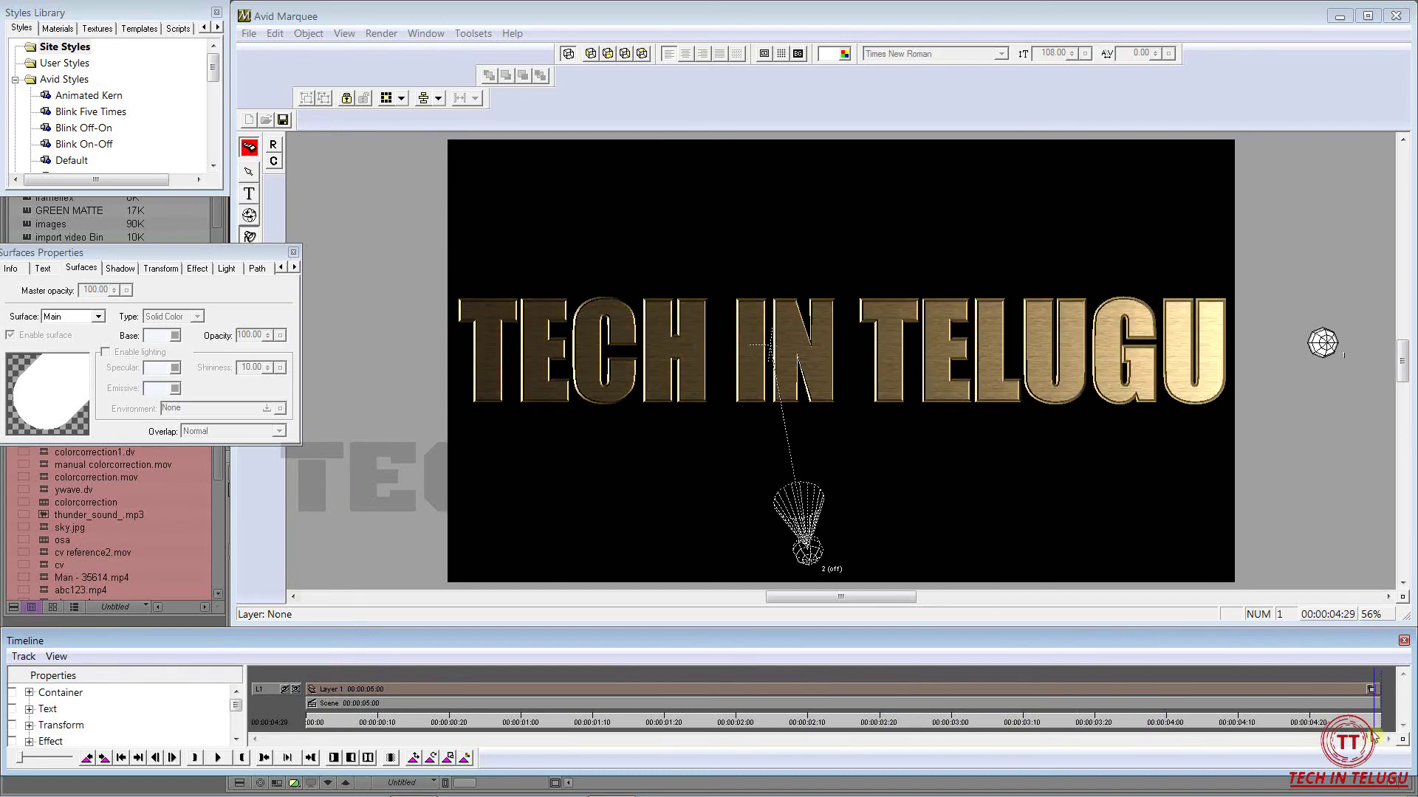
drag(1378, 726, 289, 658)
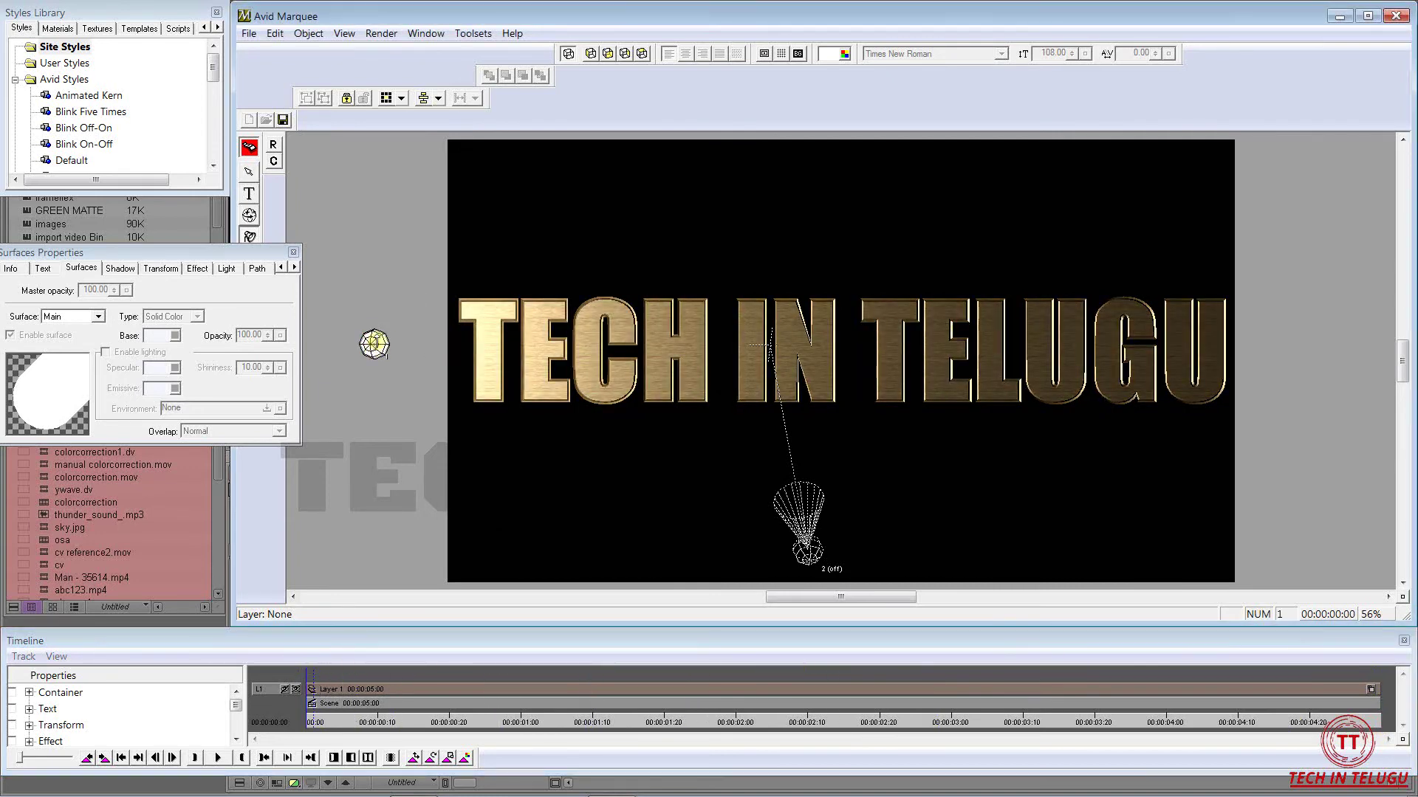
- Disable light 1 and enable the spot light (light 2)
right_click(375, 341)
click(412, 398)
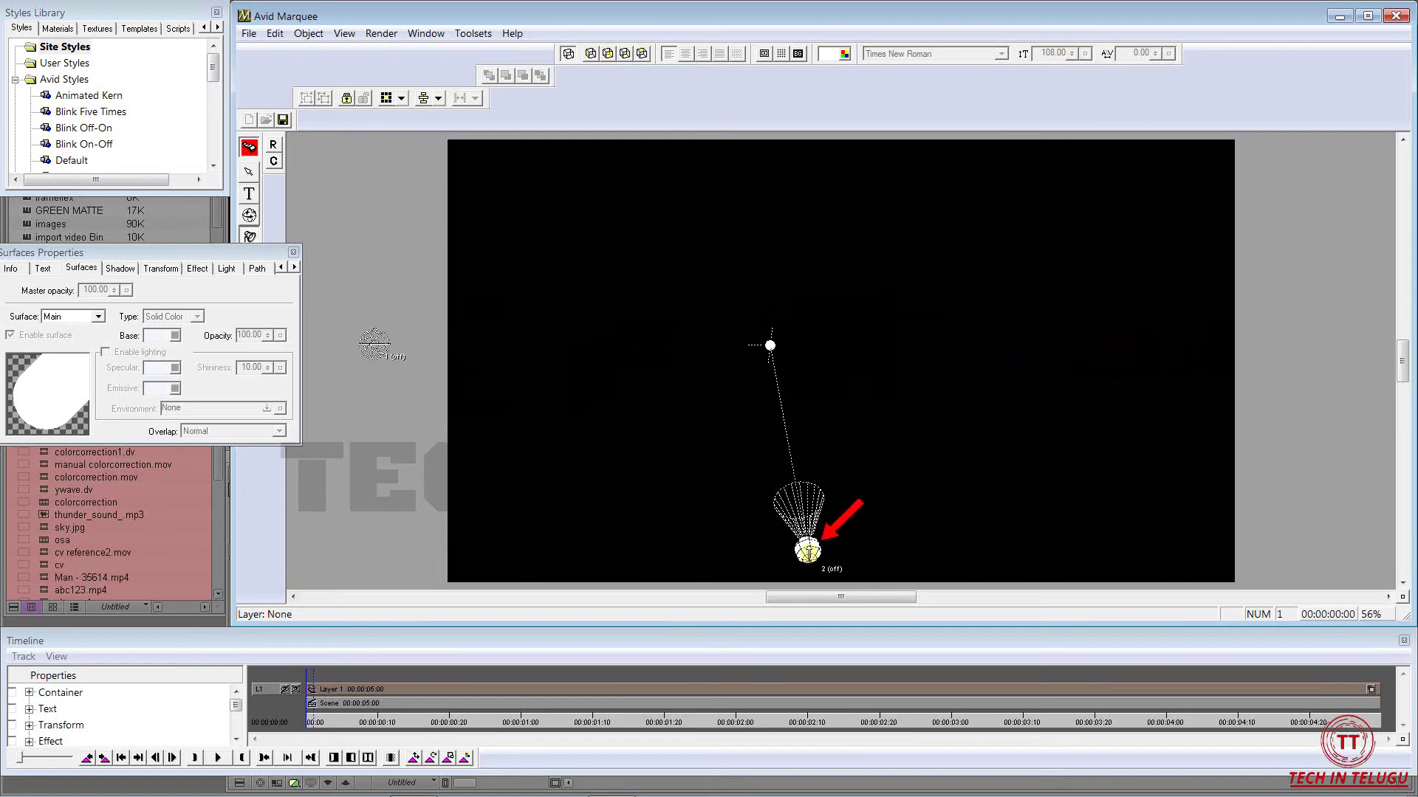
right_click(807, 550)
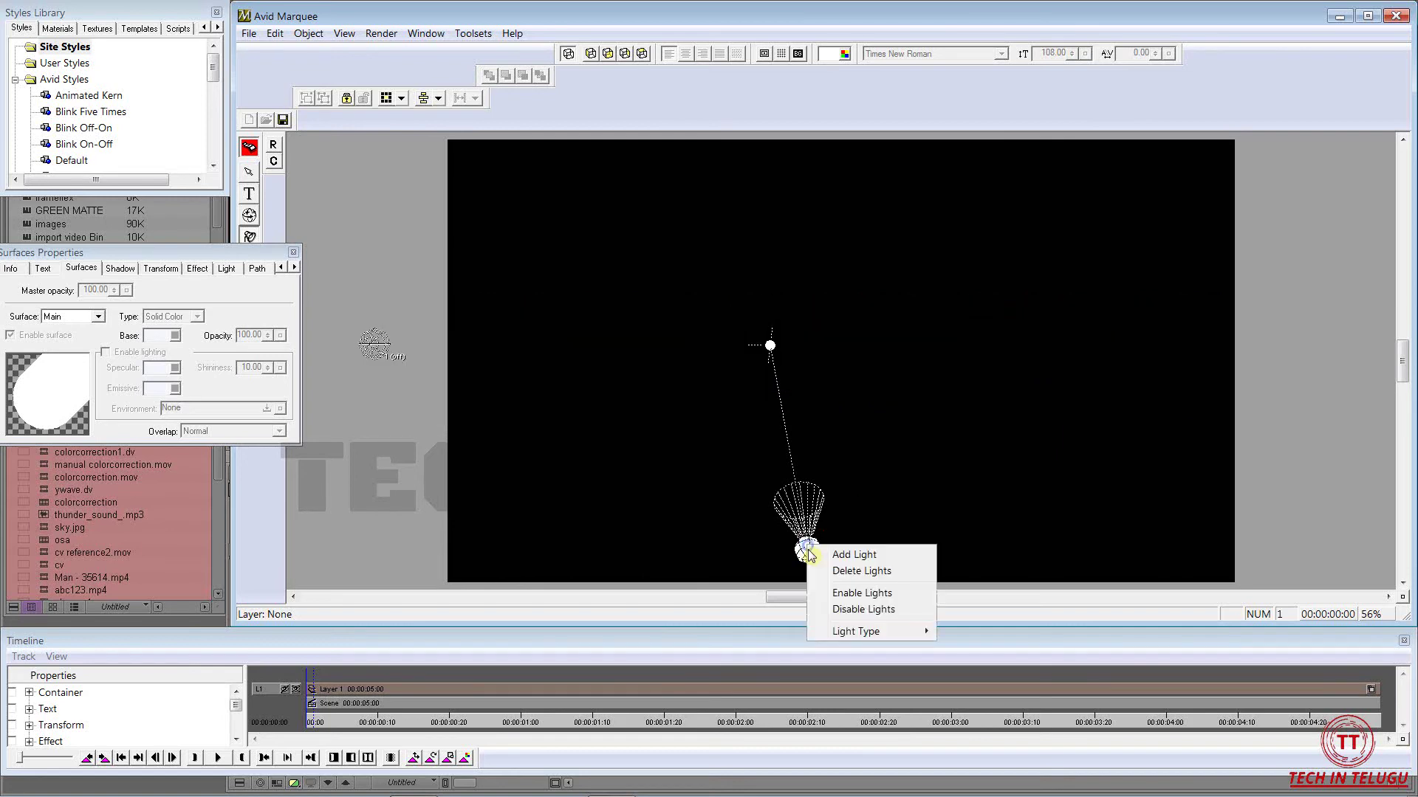
click(839, 595)
- Aim the spot light's target handle down toward the lower left of the title
drag(501, 364, 411, 558)
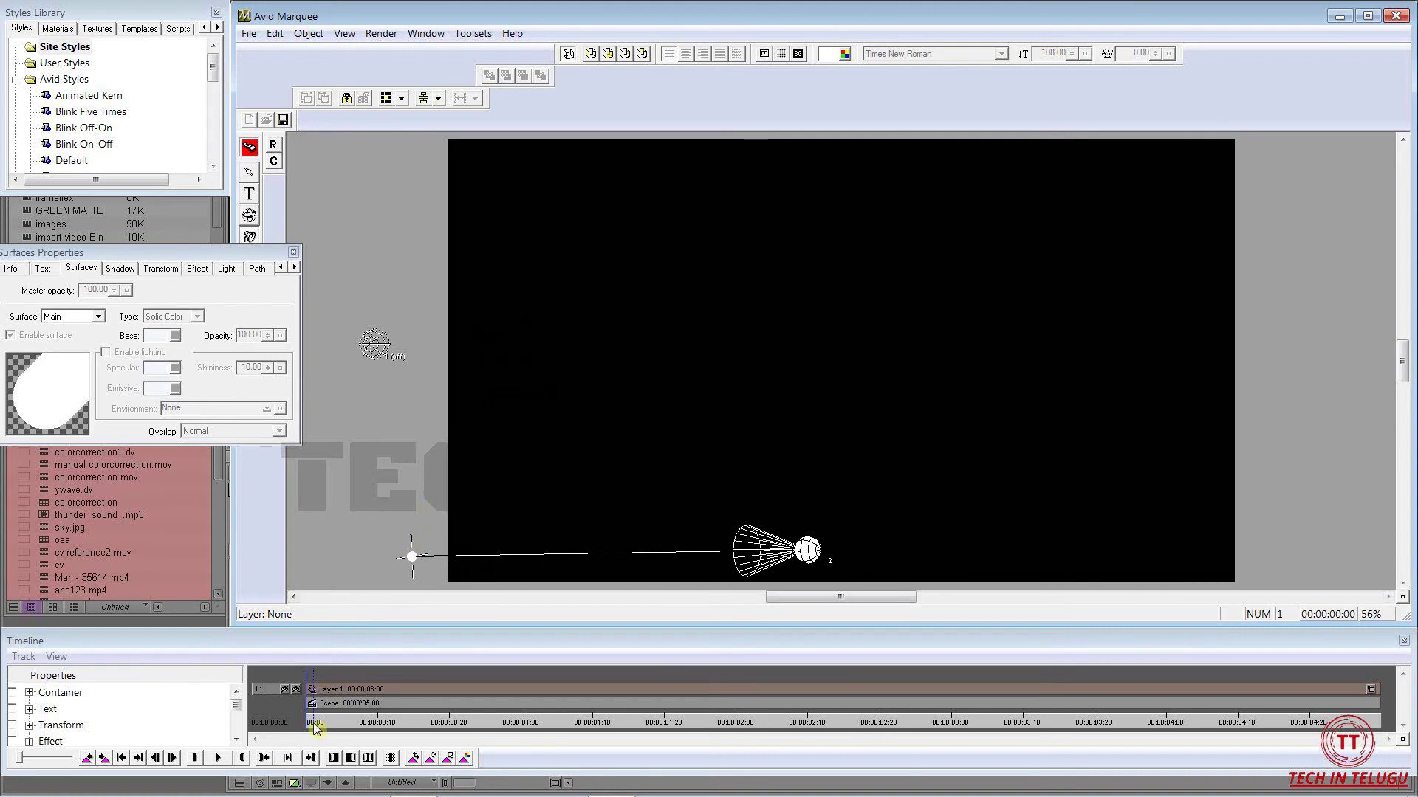
drag(312, 722, 380, 733)
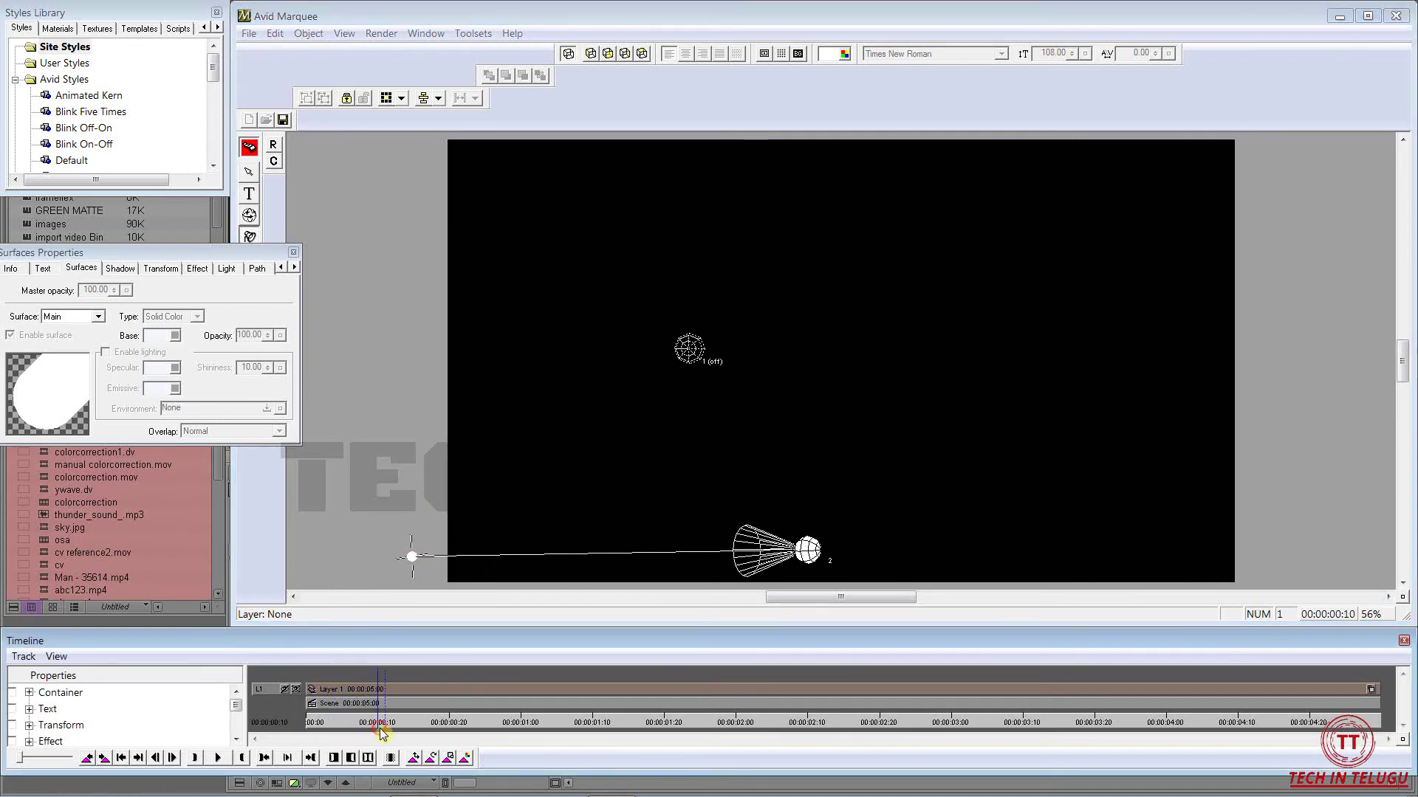
click(410, 557)
- Keyframe the spot light's aim onto the letters, across to TELUGU at one second, then lower right at the end
drag(412, 556, 421, 347)
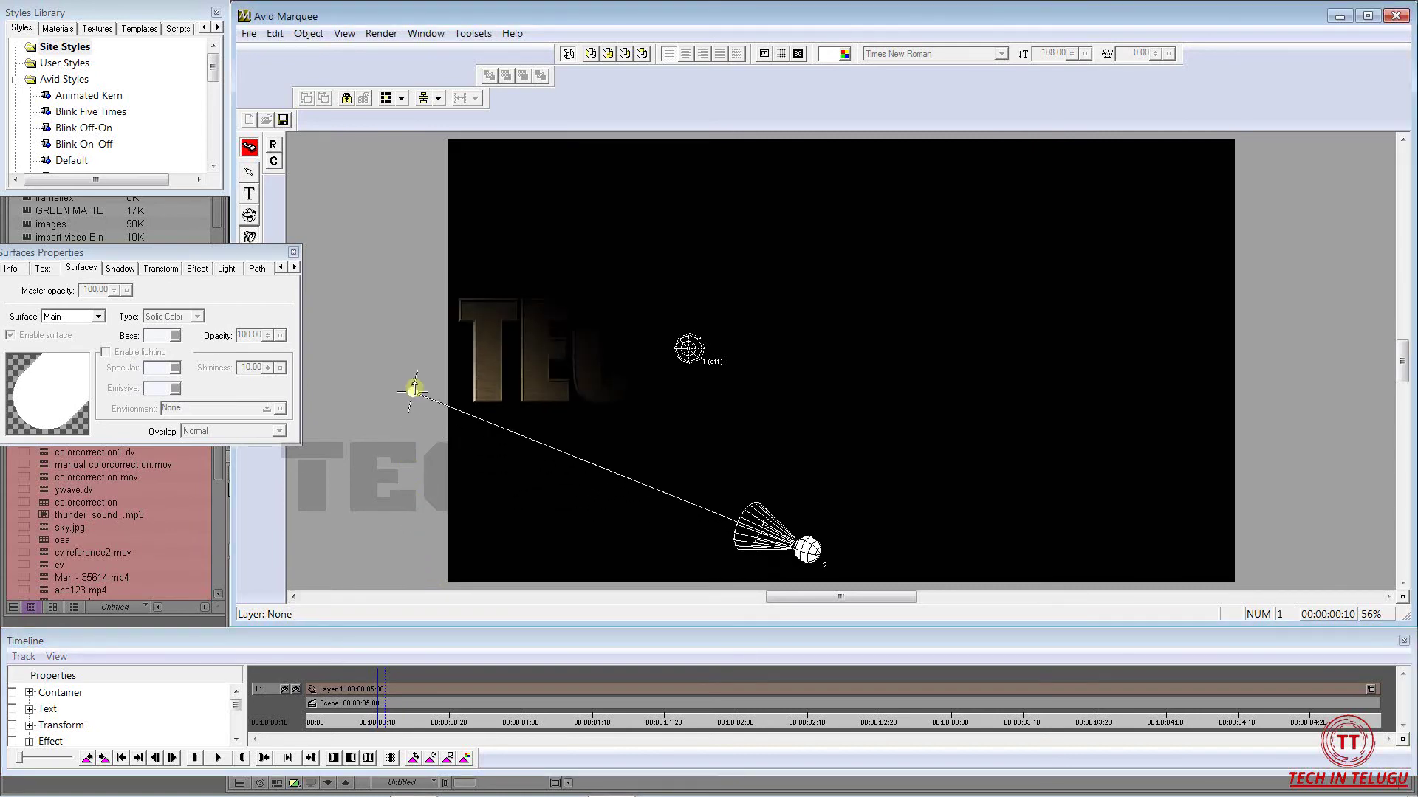
drag(378, 723, 1307, 707)
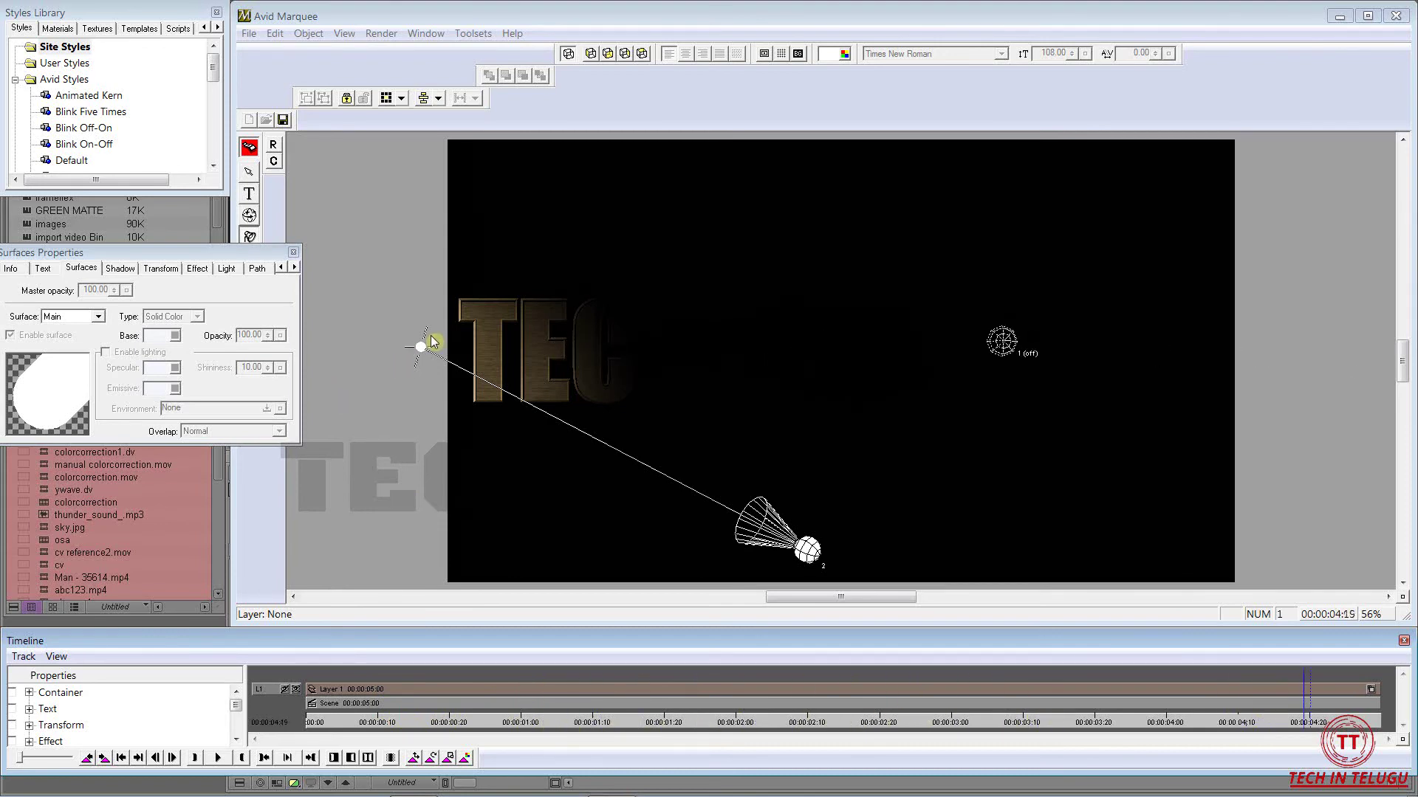
drag(441, 347, 1292, 350)
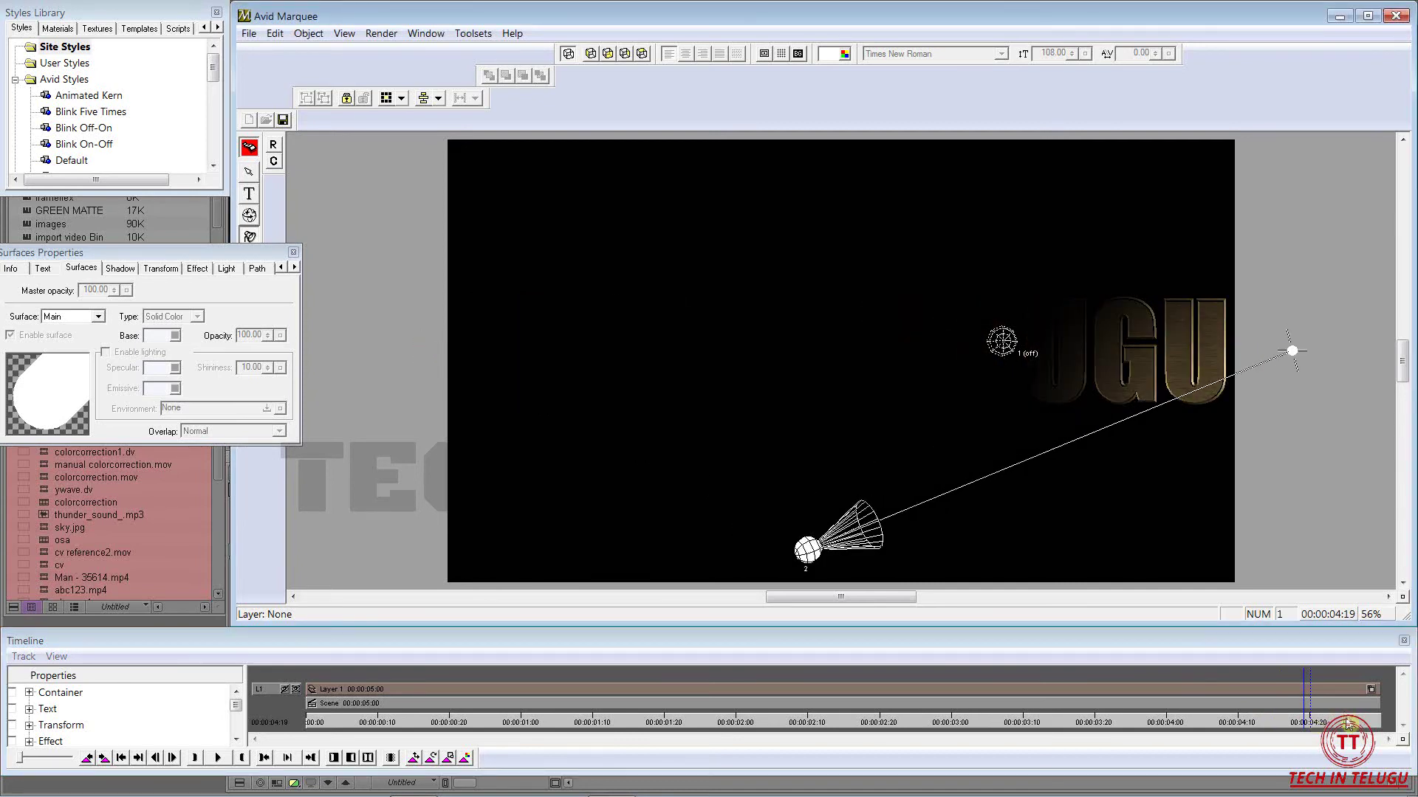
click(1304, 723)
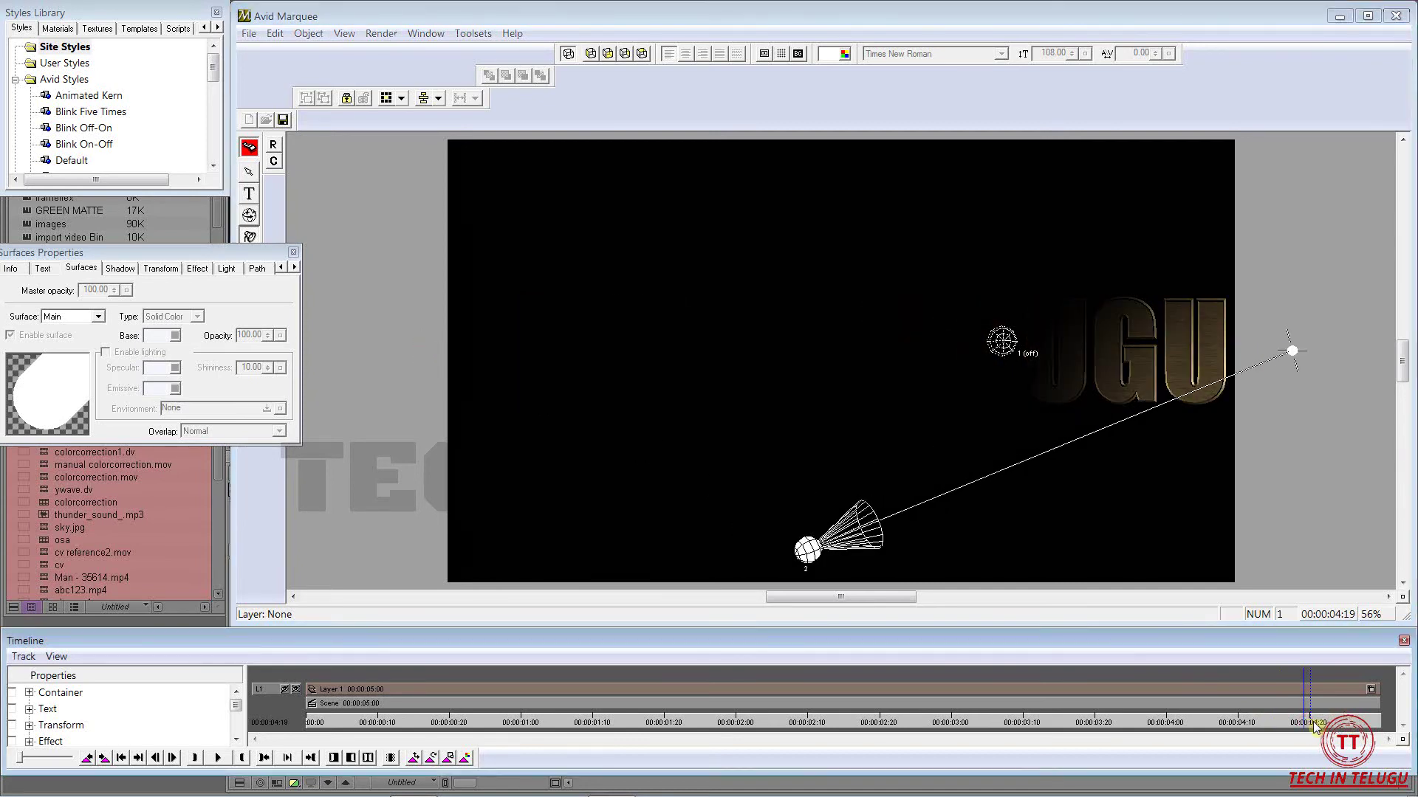
drag(1312, 720, 1374, 722)
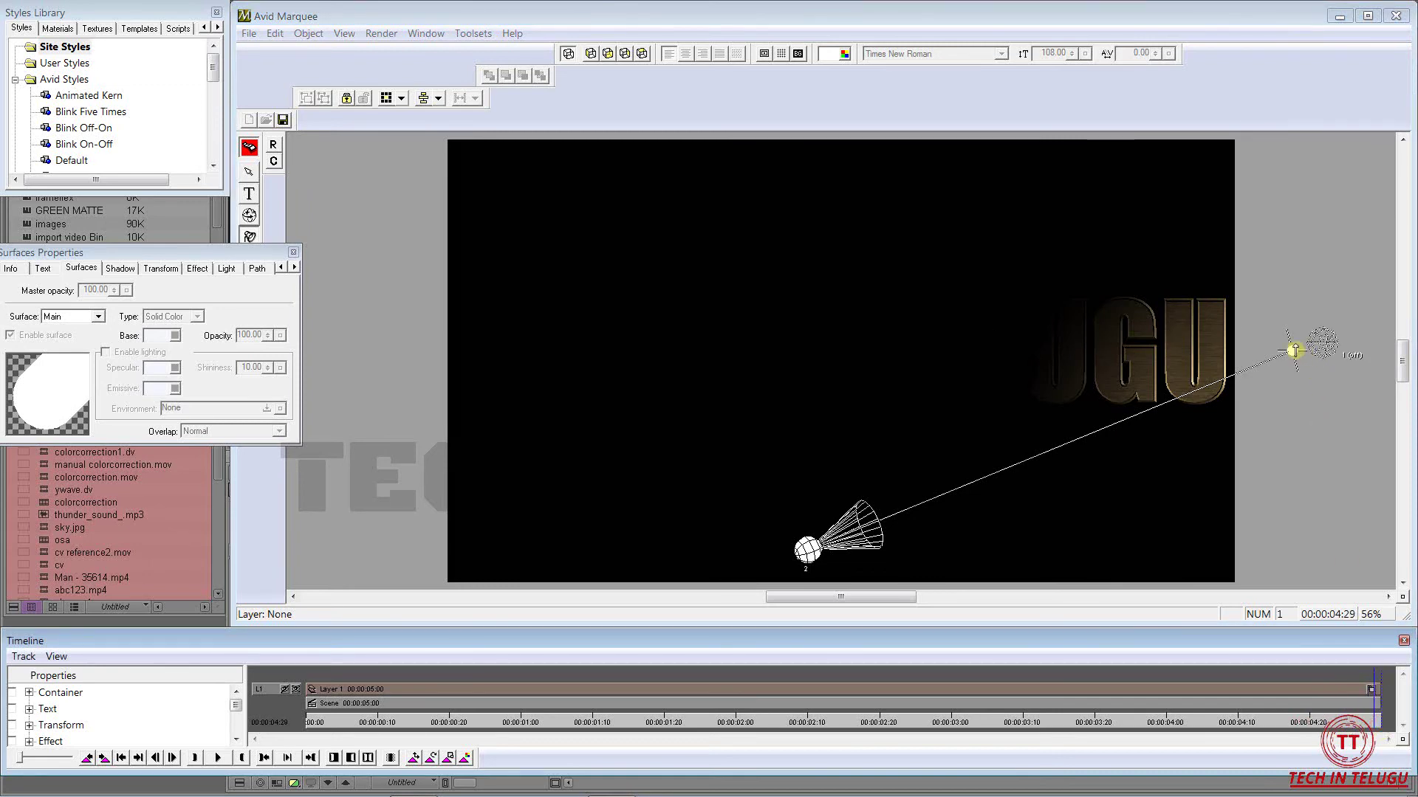
drag(1294, 350, 1297, 564)
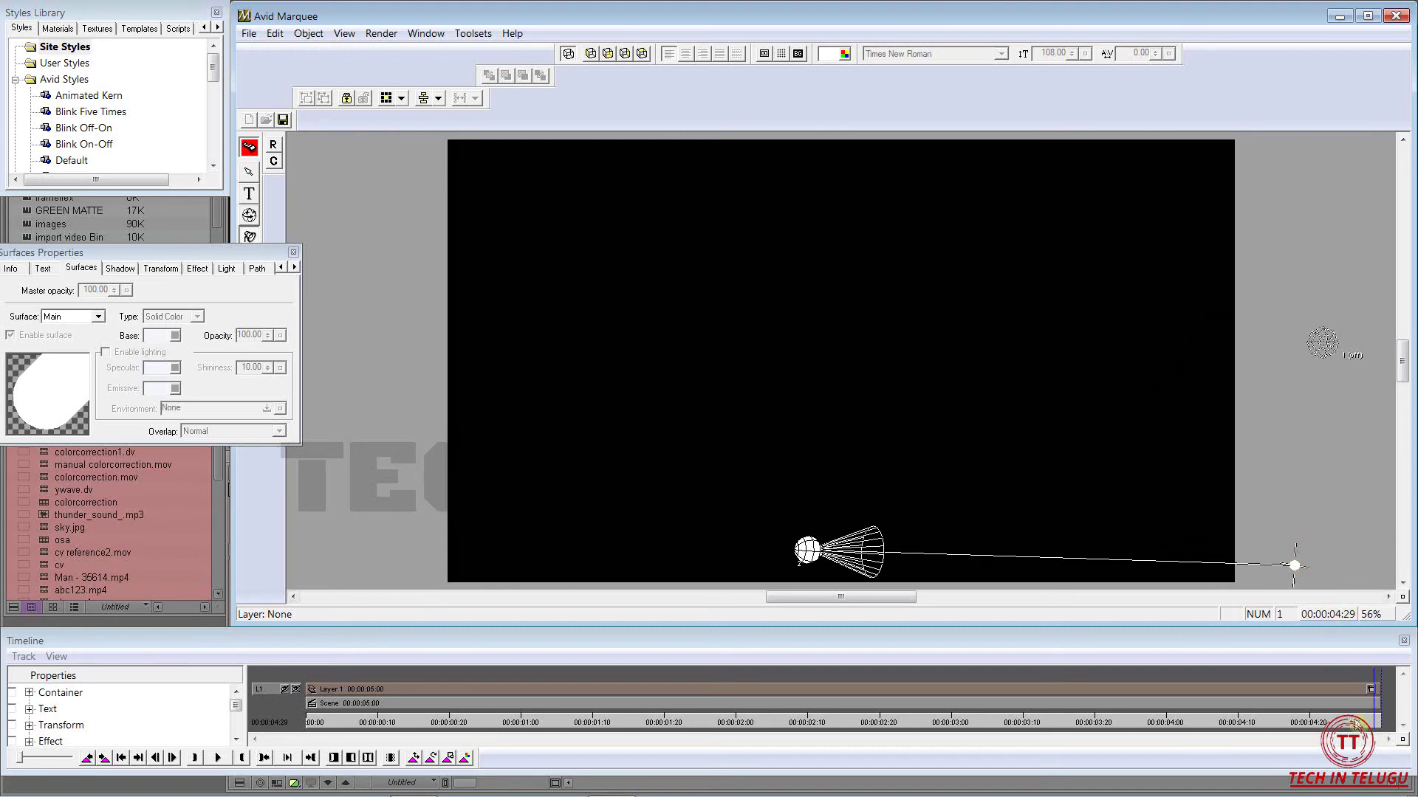
drag(1357, 725, 300, 705)
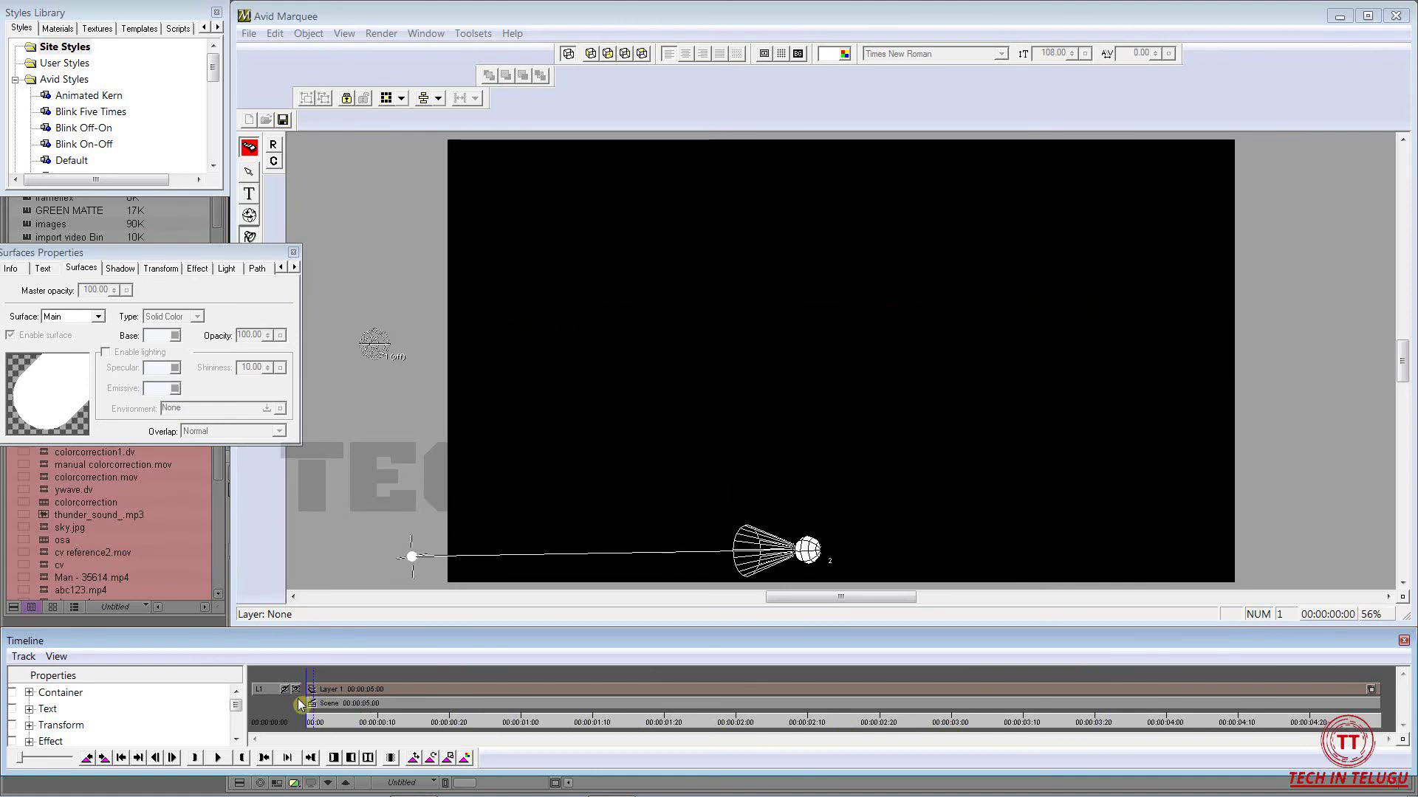
- Play the spot light sweep with the spacebar and scrub back to mid-animation
key(space)
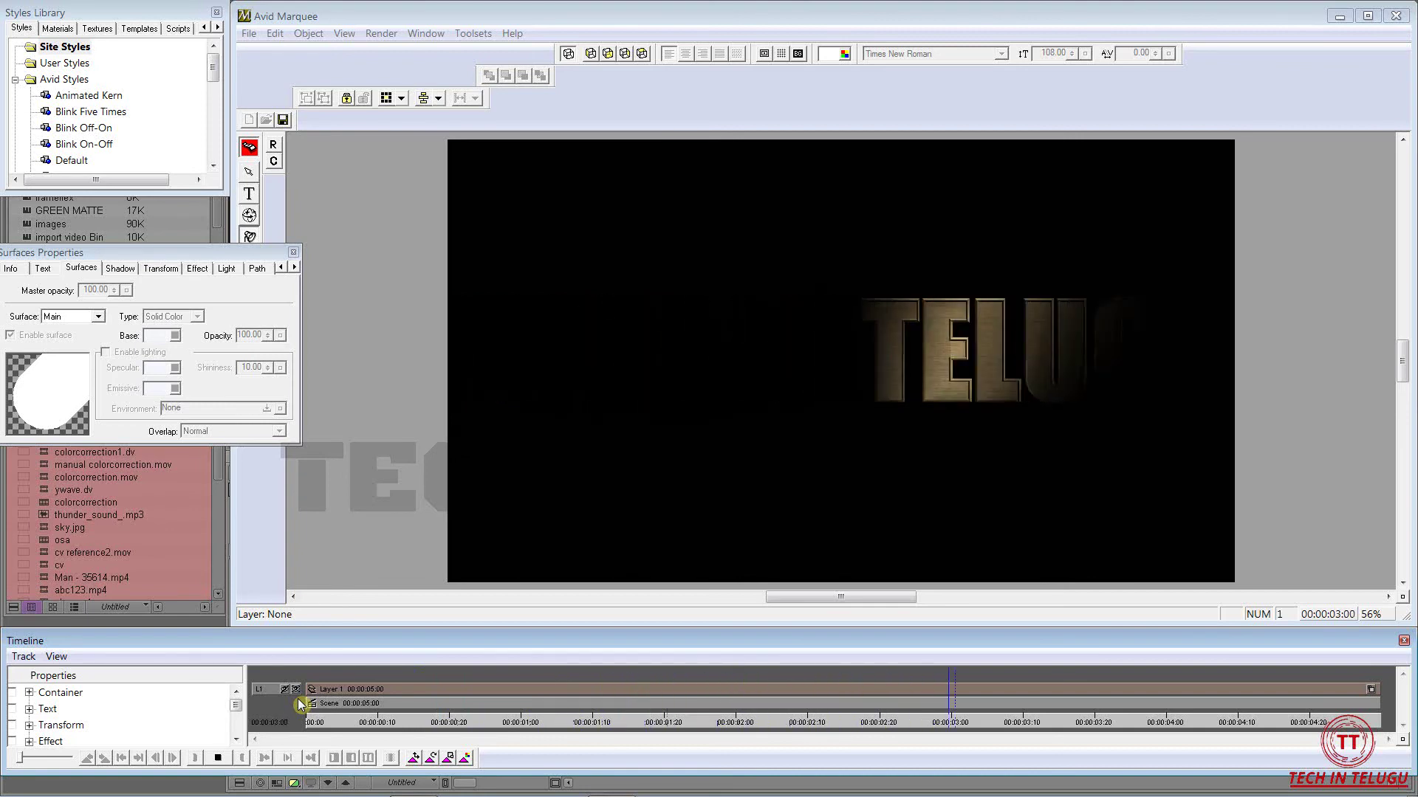
drag(1167, 722, 749, 720)
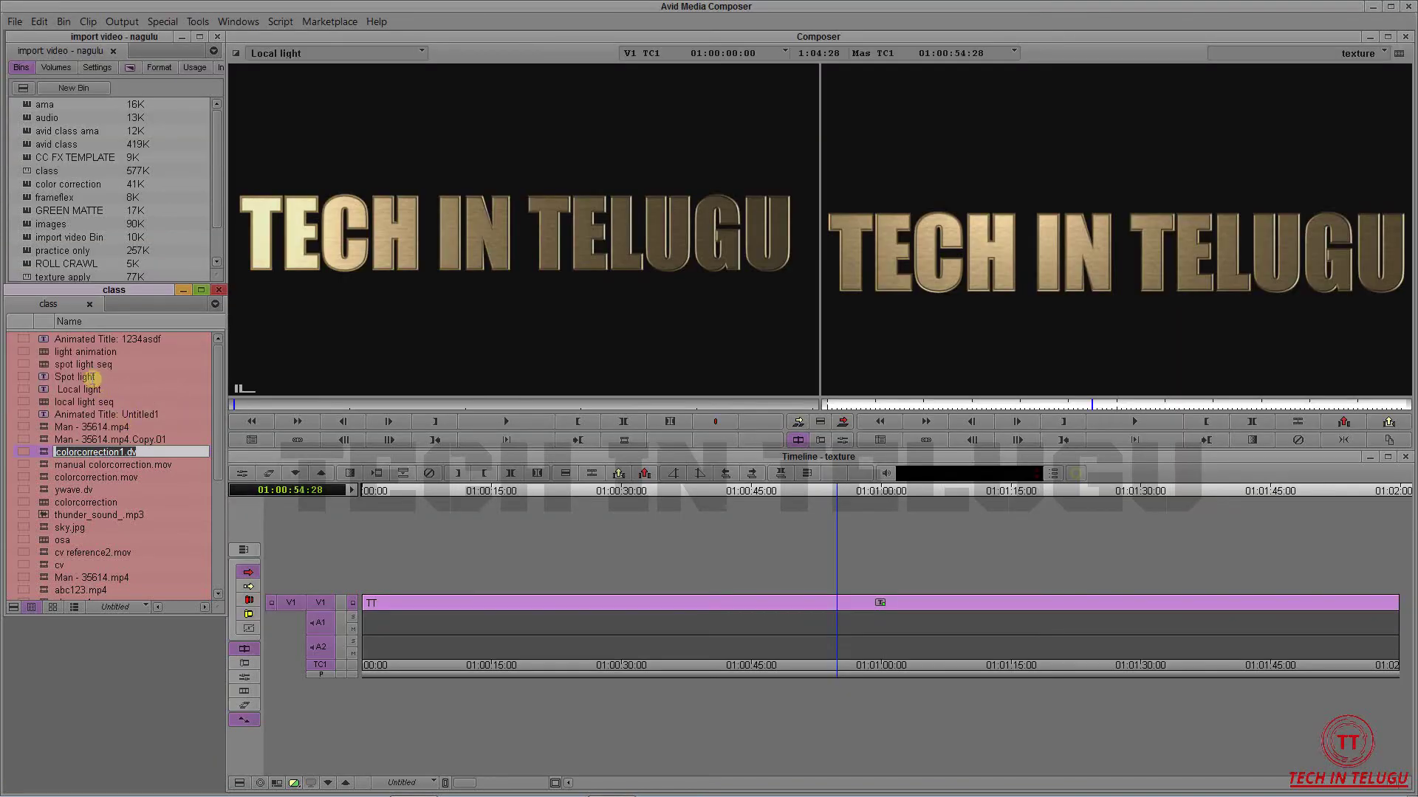
- Load and scrub the Spot light title, then load and scrub the Local light title
click(104, 378)
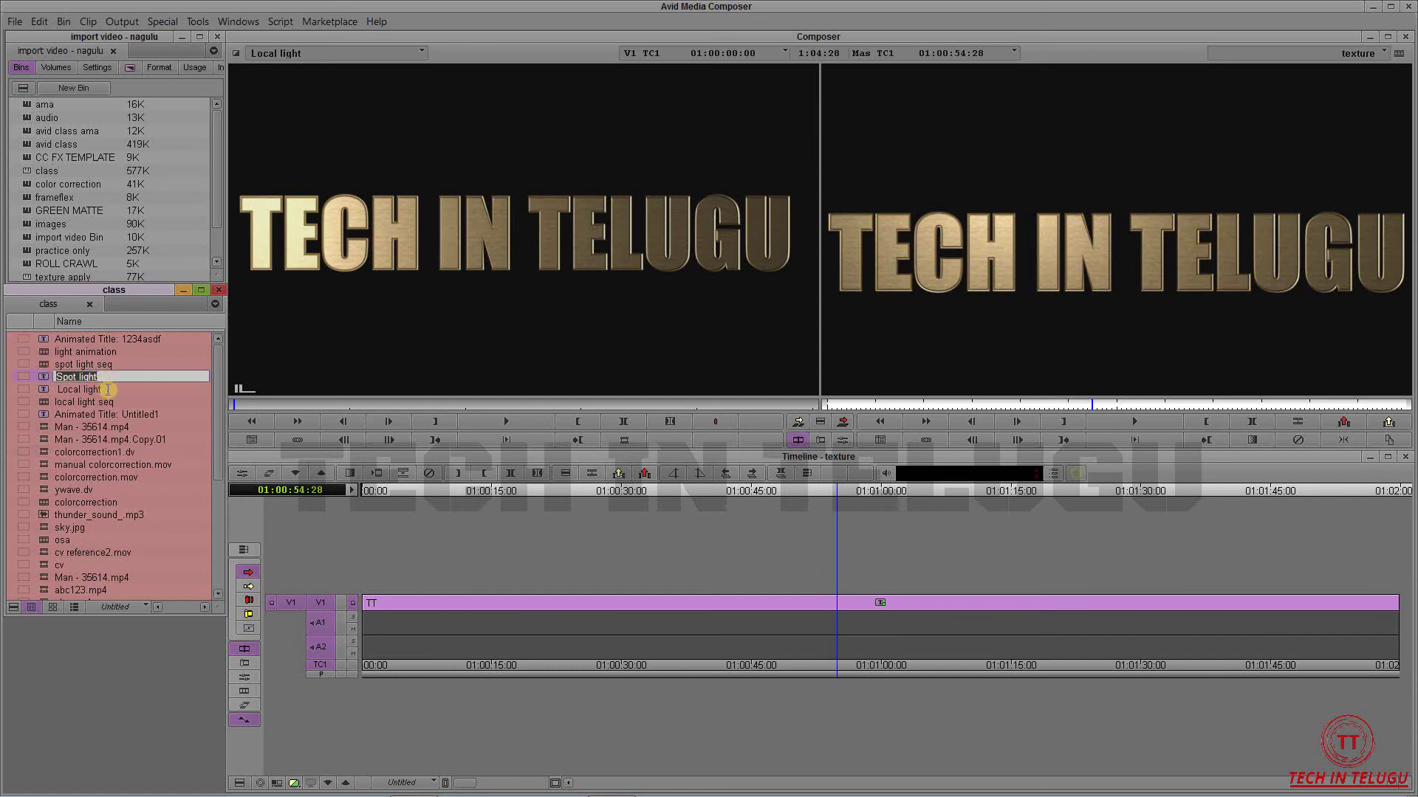
click(104, 389)
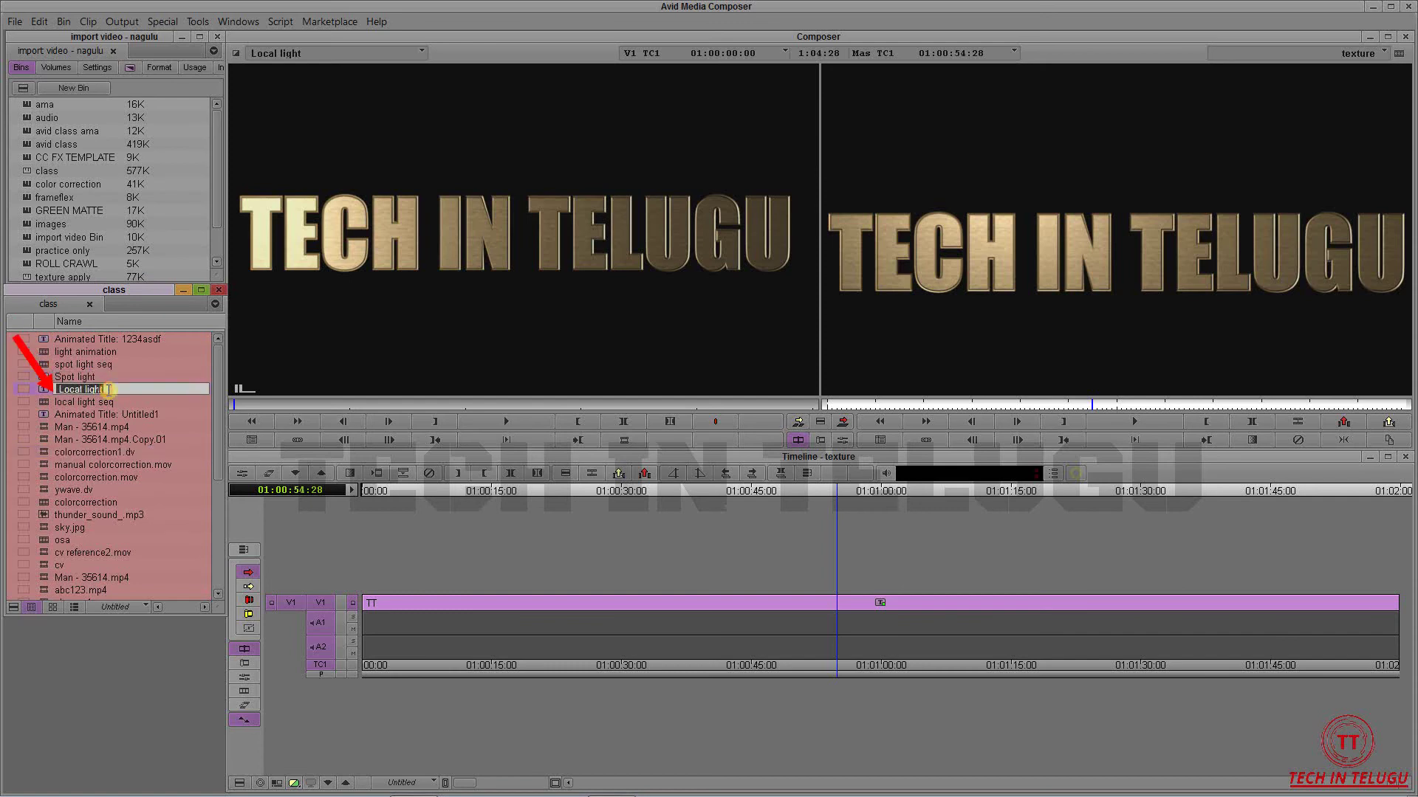
double_click(44, 382)
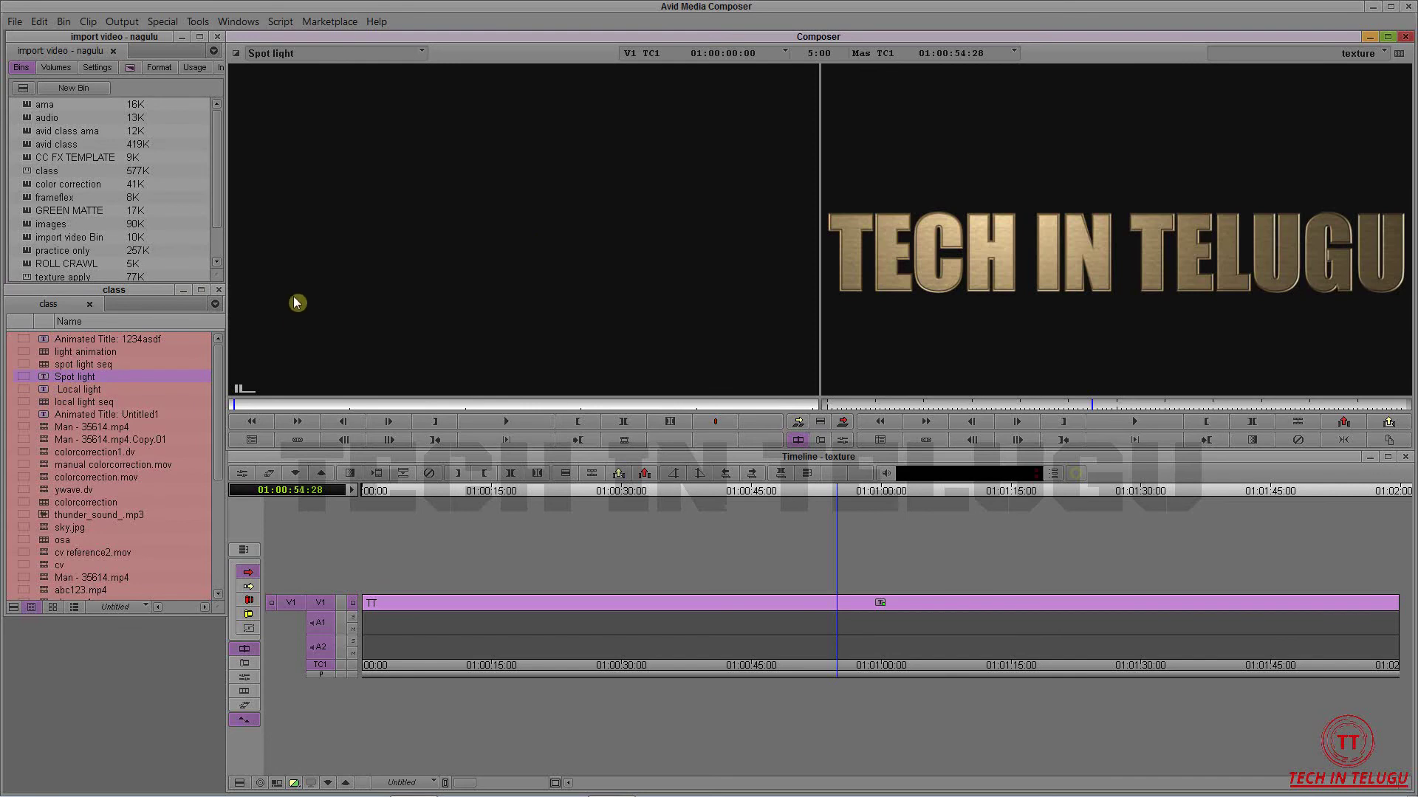
drag(263, 401, 352, 398)
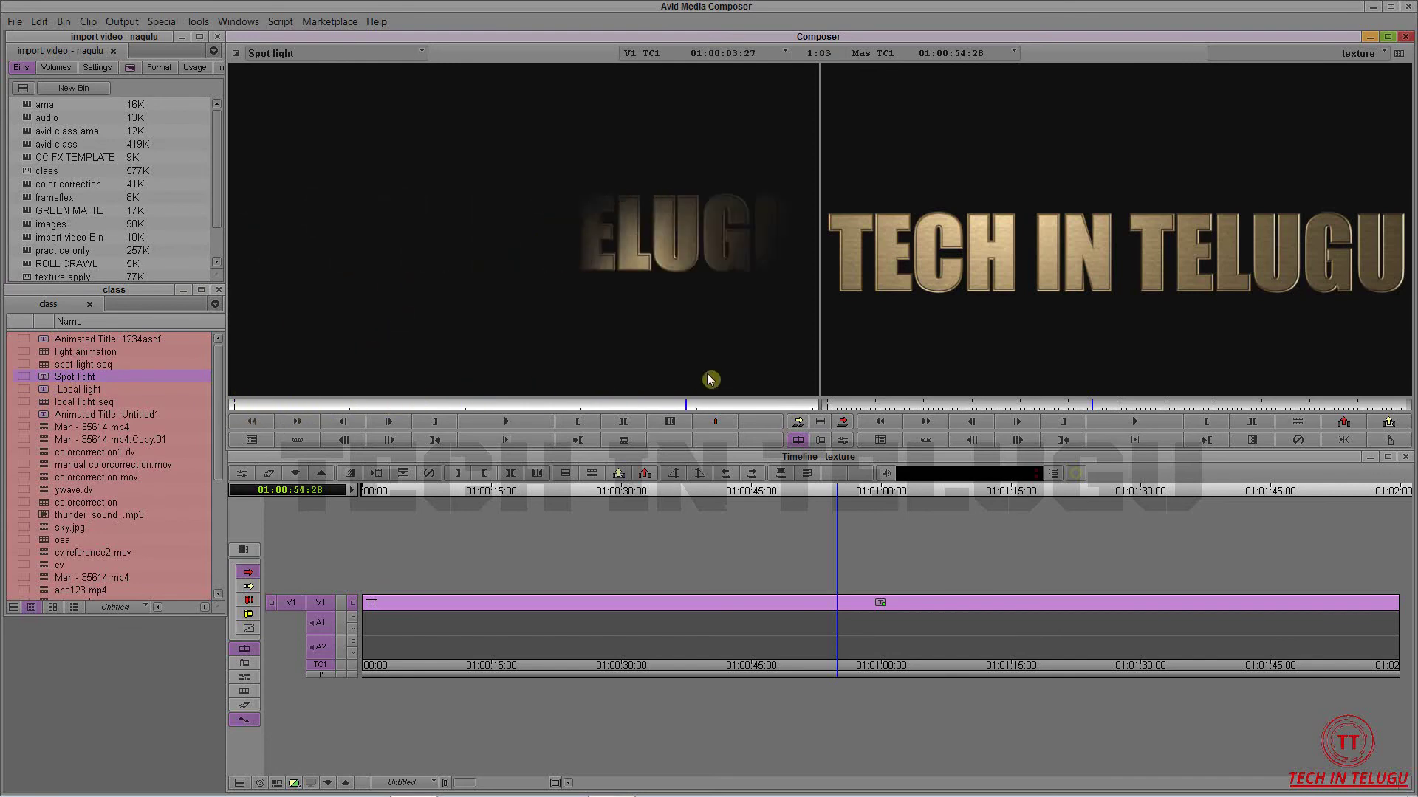
drag(351, 399, 234, 402)
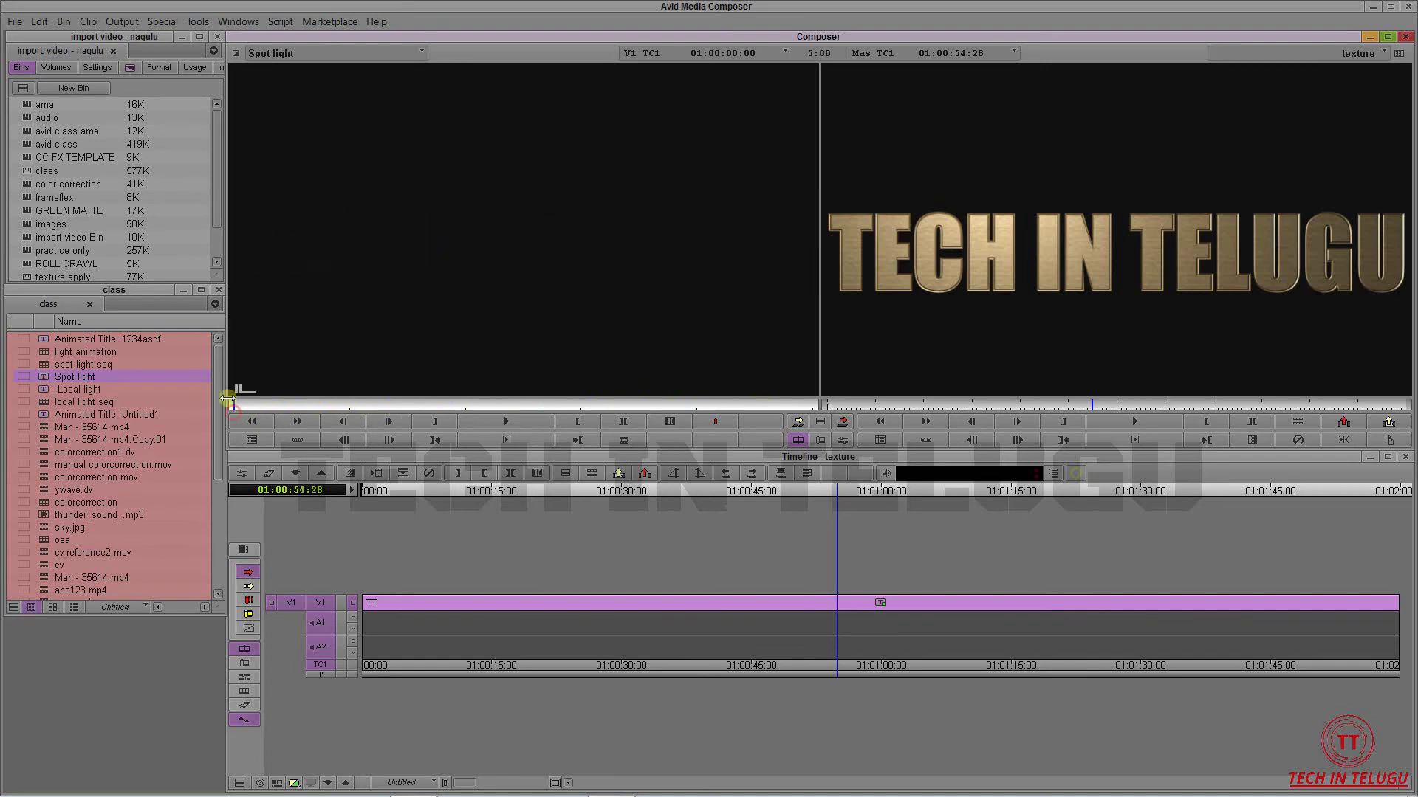
double_click(43, 389)
mouse_move(233, 404)
mouse_down()
mouse_move(420, 392)
mouse_move(407, 403)
mouse_up()
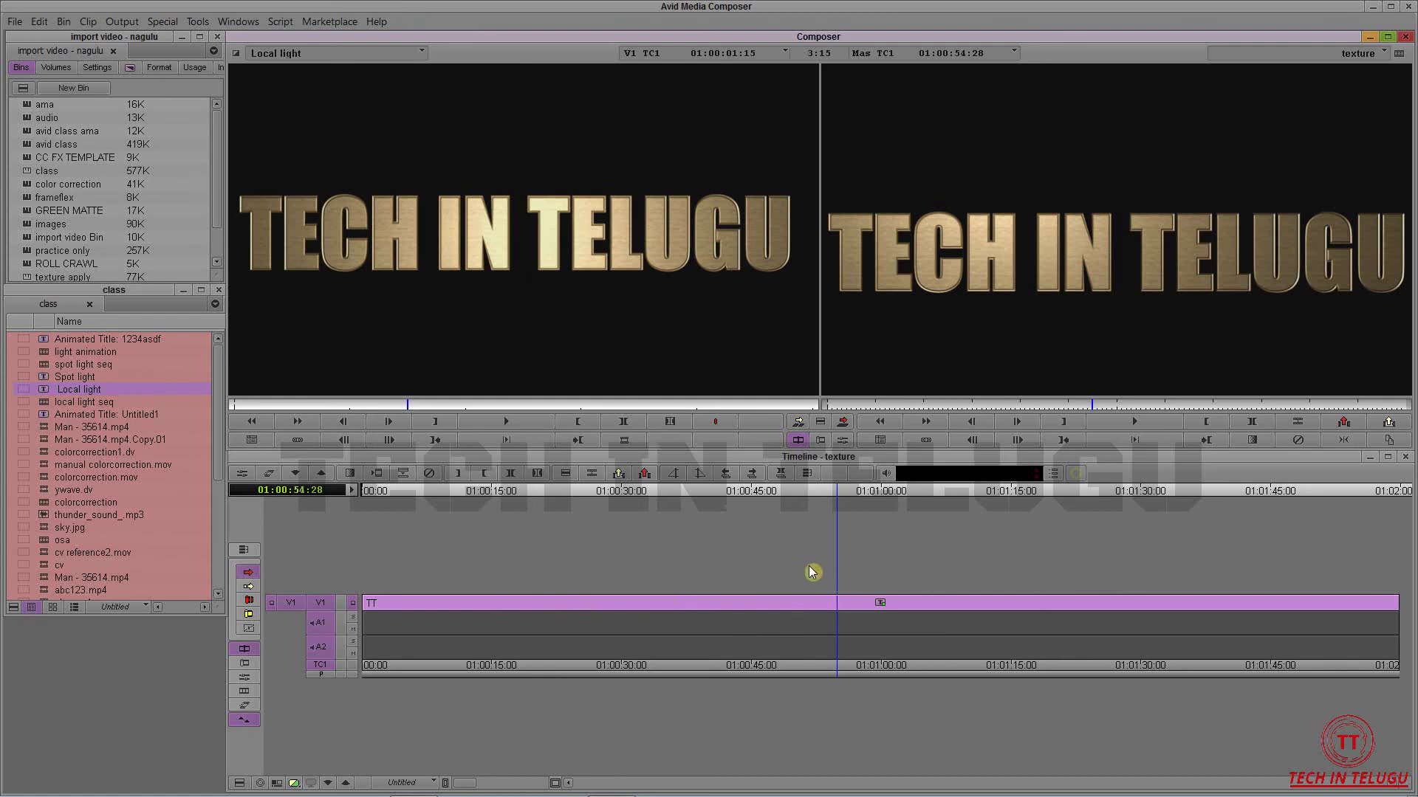
- Render the Local light title effect from the timeline toolbar
click(377, 479)
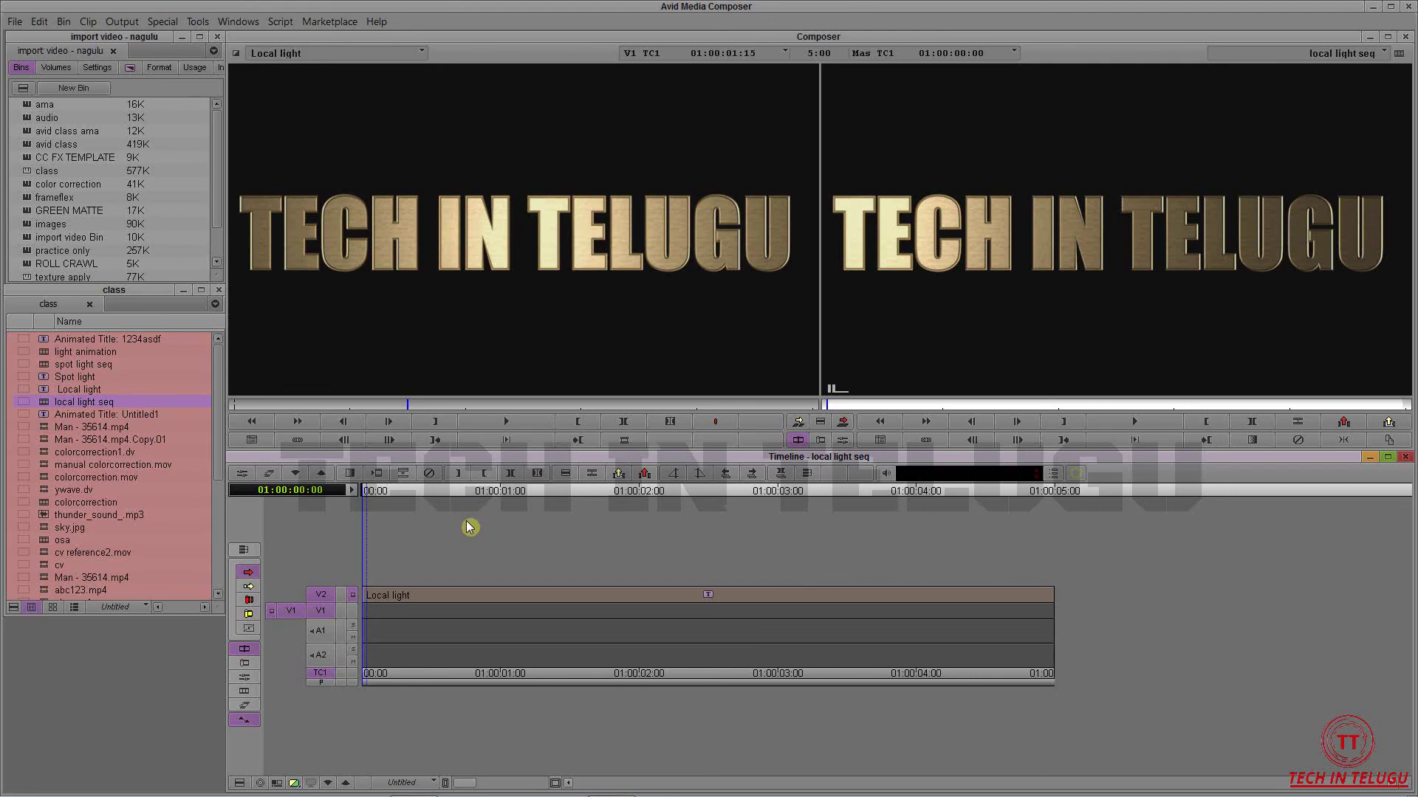
- Play the local light seq sequence full screen
key(space)
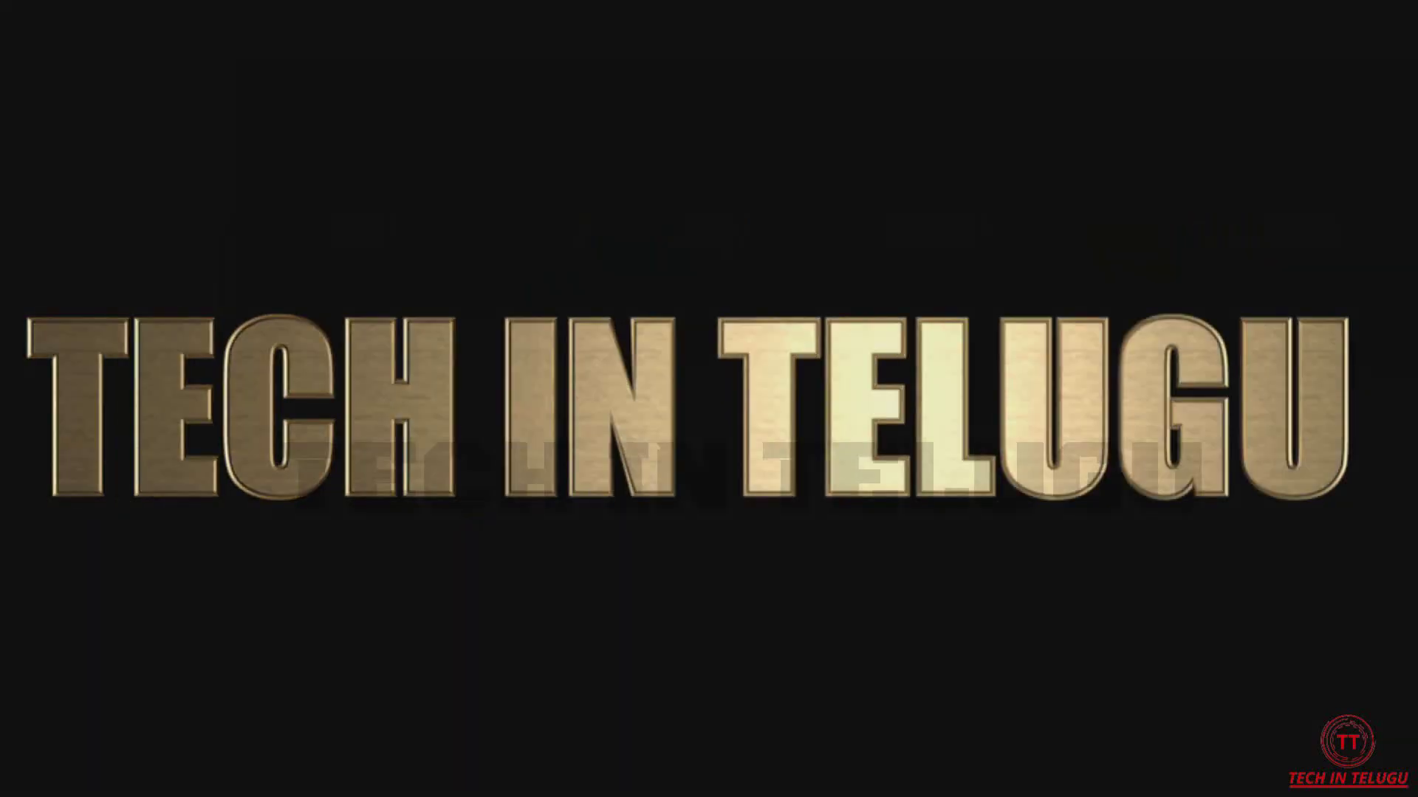